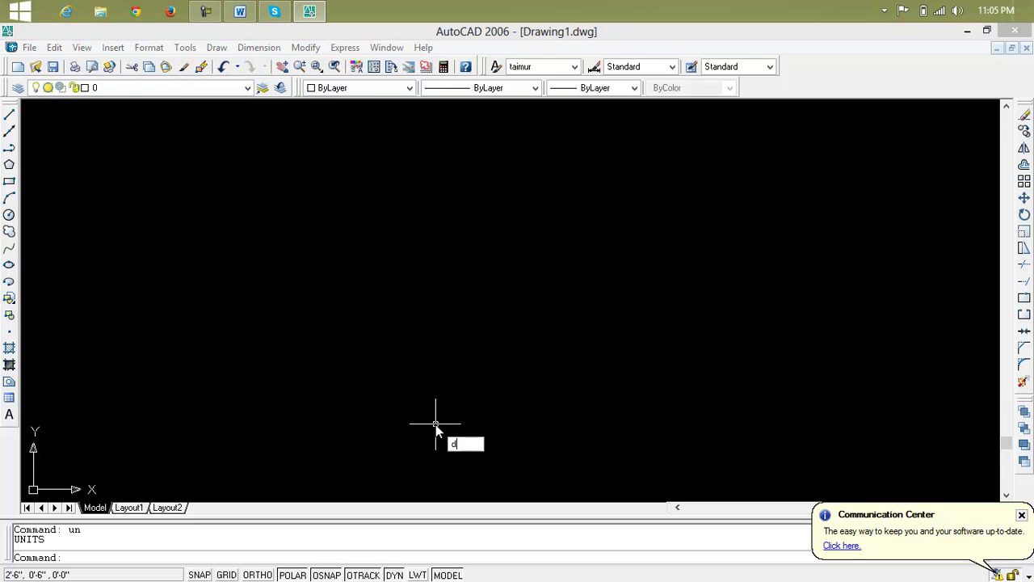
Step: Review the primary units of the Standard dimension style and close the Dimension Style Manager
key(Return)
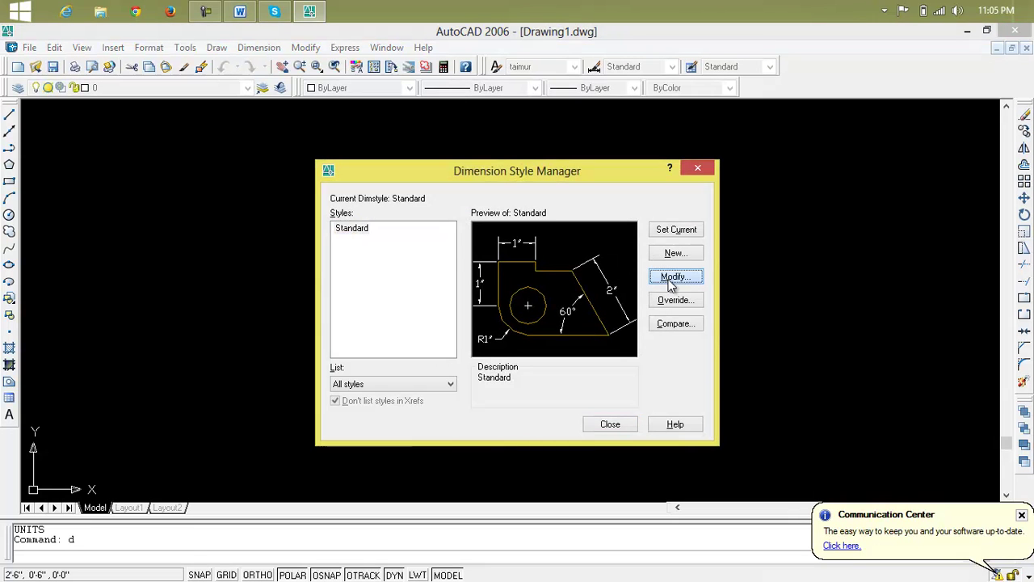
click(672, 277)
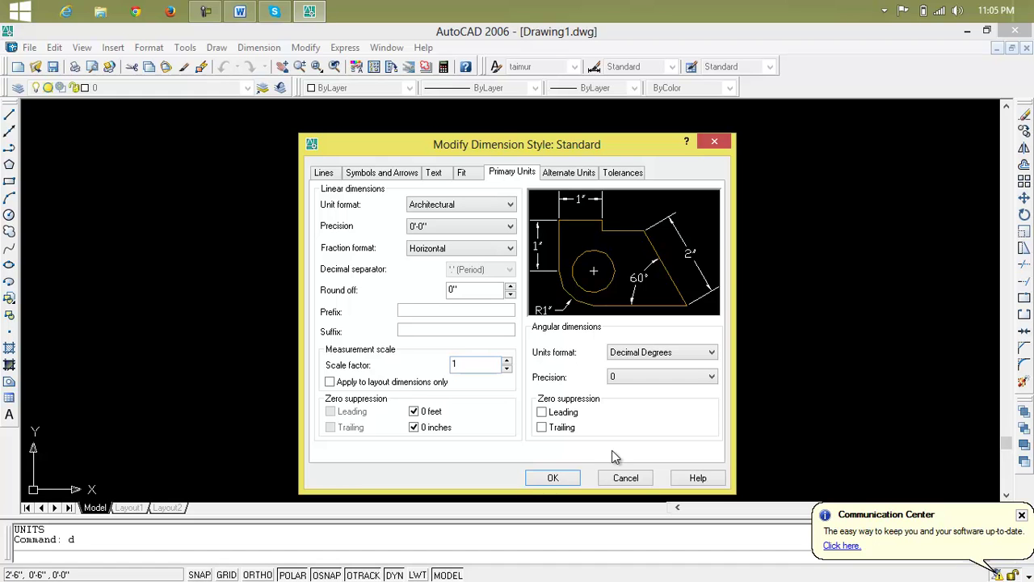
click(552, 478)
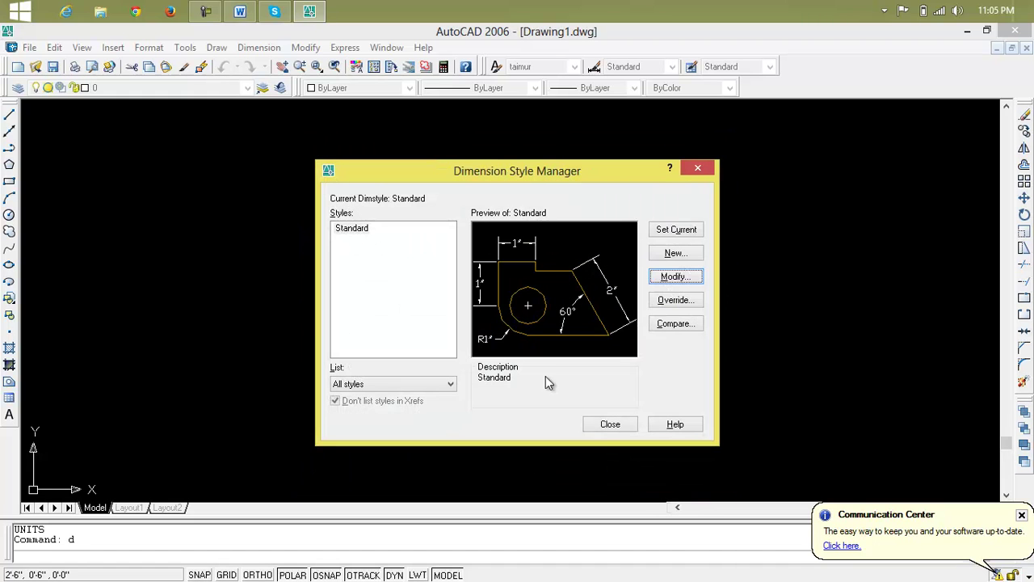
click(691, 170)
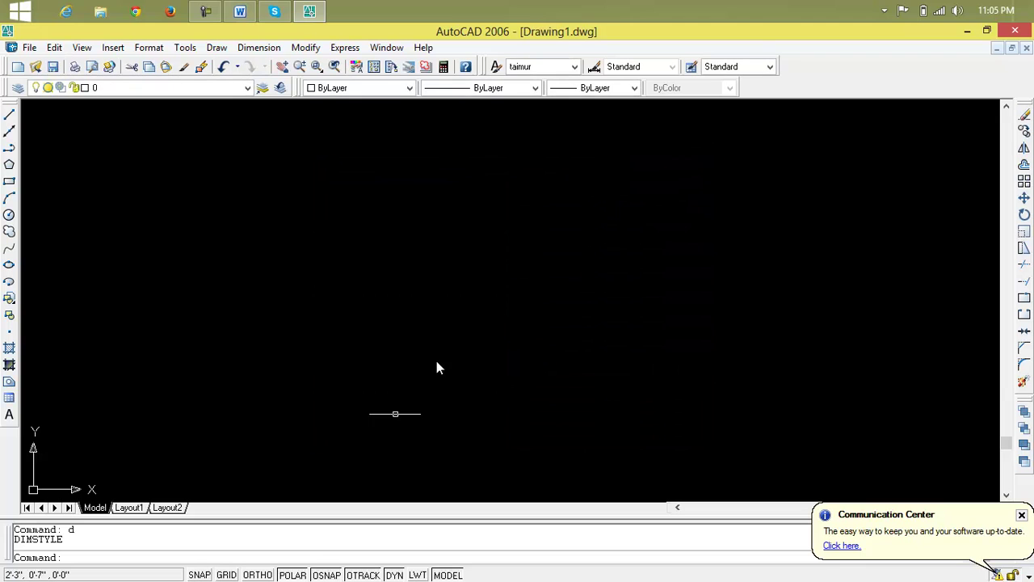
Step: Display the Dimension toolbar and dock it horizontally beneath the drawing area
double_click(457, 31)
double_click(457, 33)
right_click(394, 72)
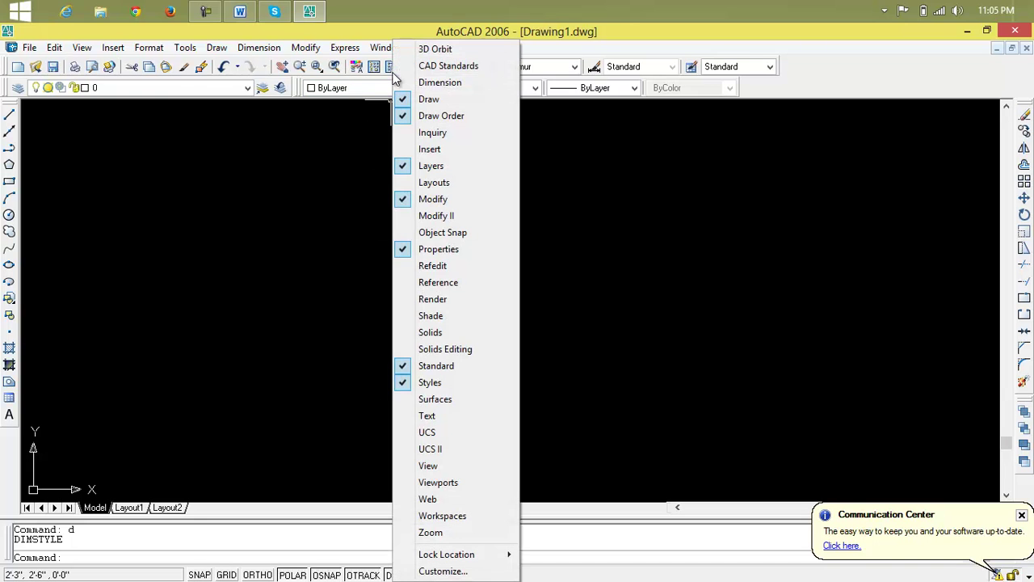
click(428, 84)
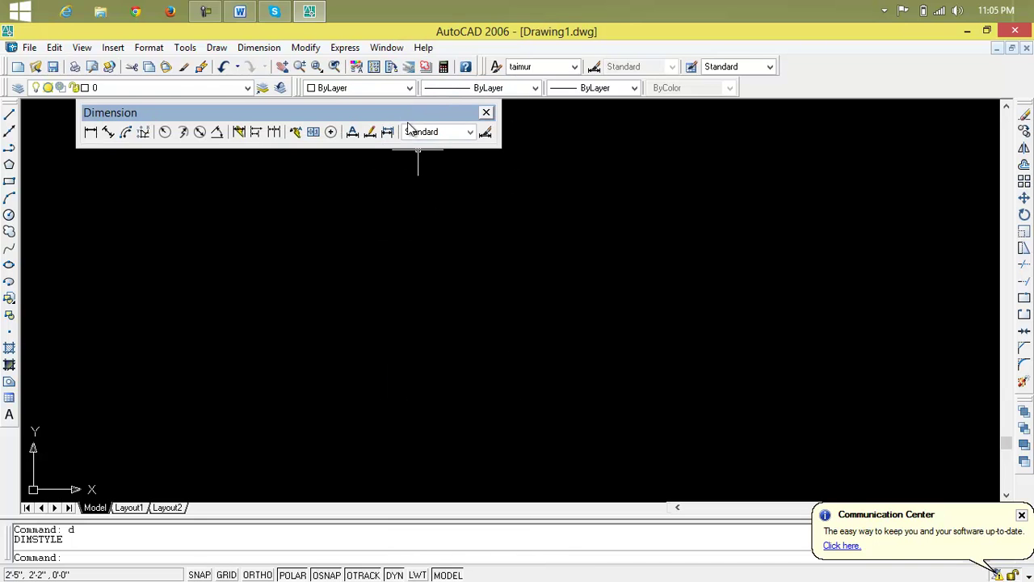
mouse_move(401, 109)
mouse_down()
mouse_move(508, 481)
mouse_move(503, 536)
mouse_move(495, 504)
mouse_up()
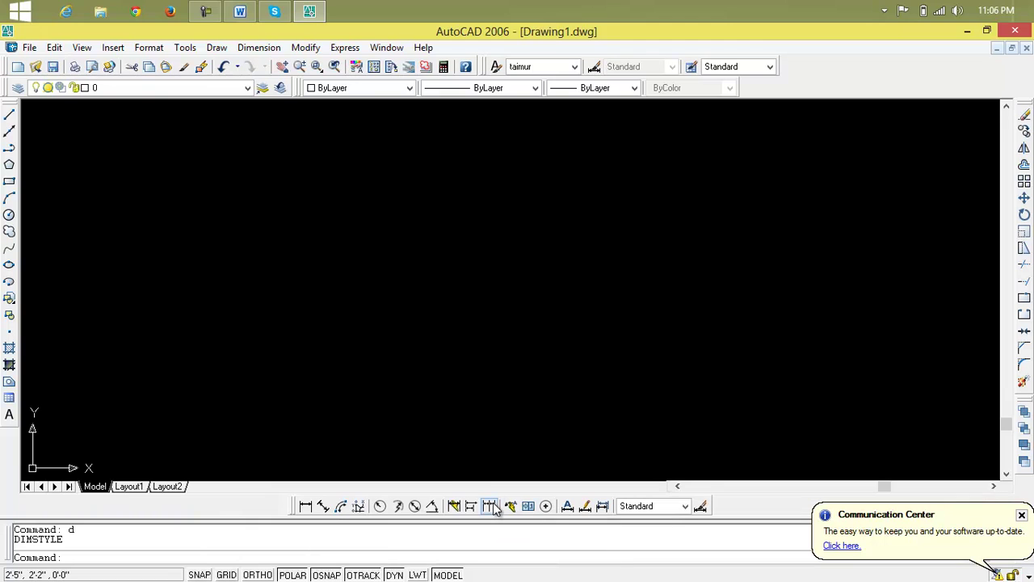
drag(298, 504, 234, 489)
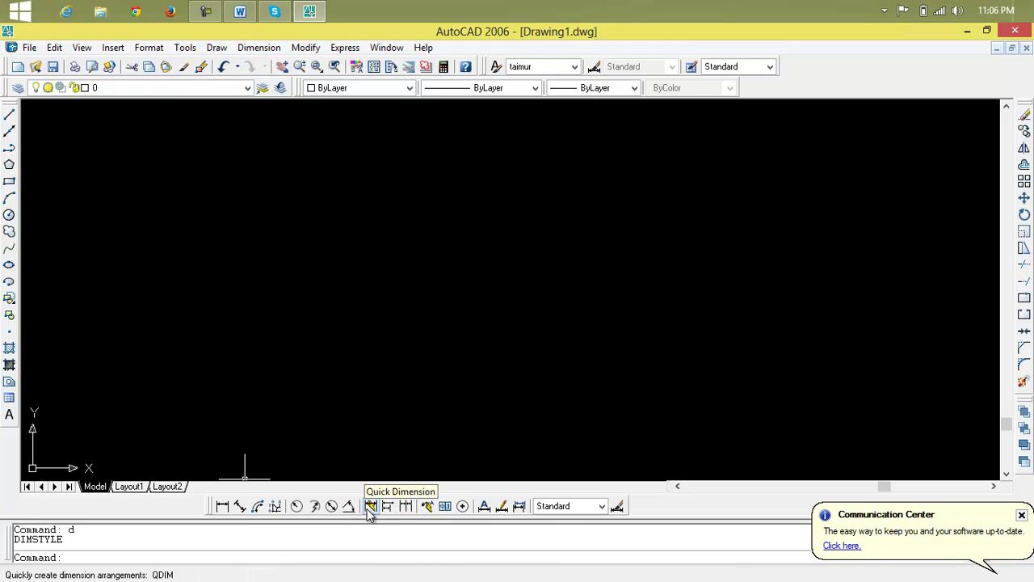
Step: Examine the geometric tolerance options and the list of available dimension styles
click(444, 506)
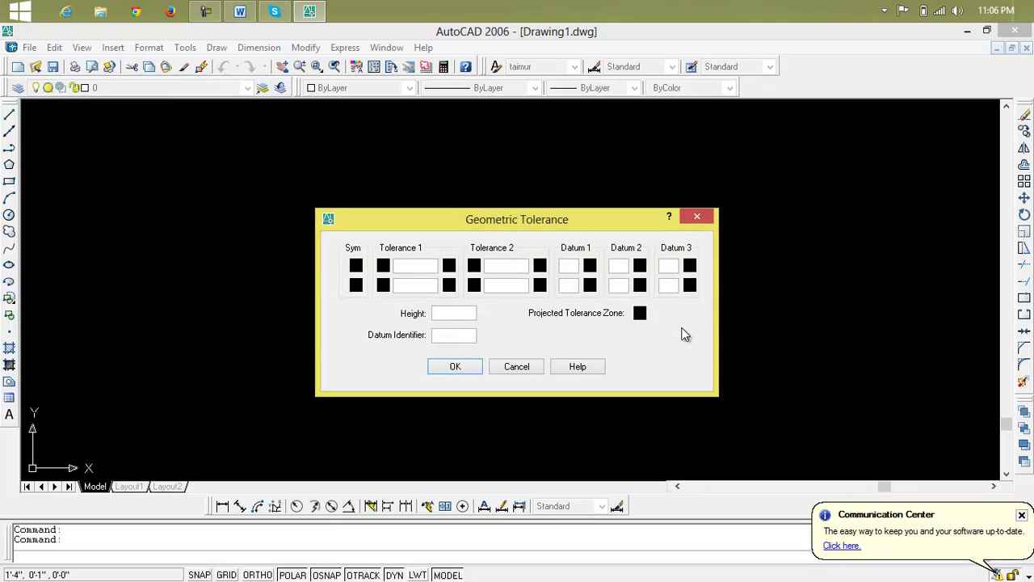
click(697, 217)
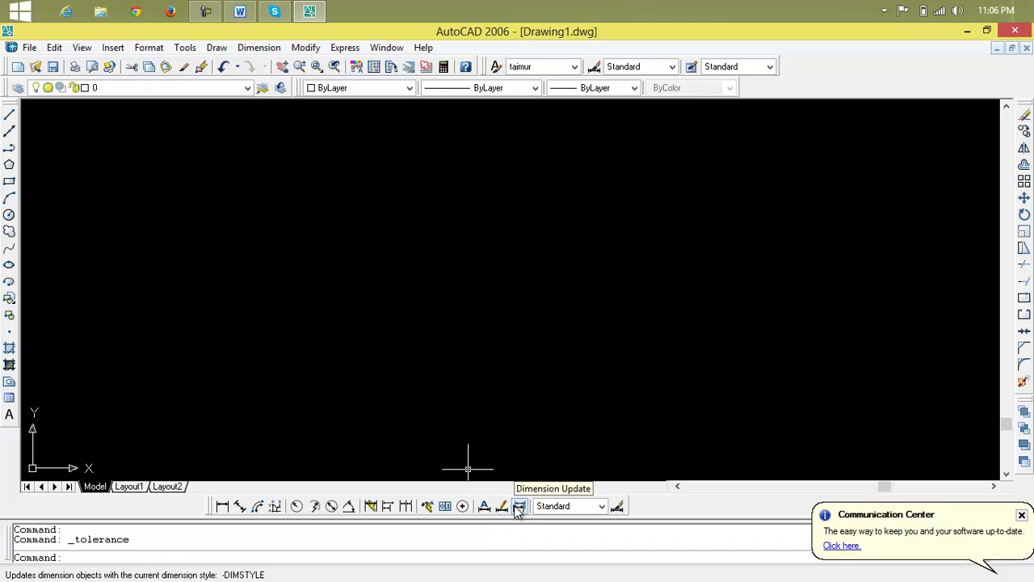
click(602, 508)
click(601, 507)
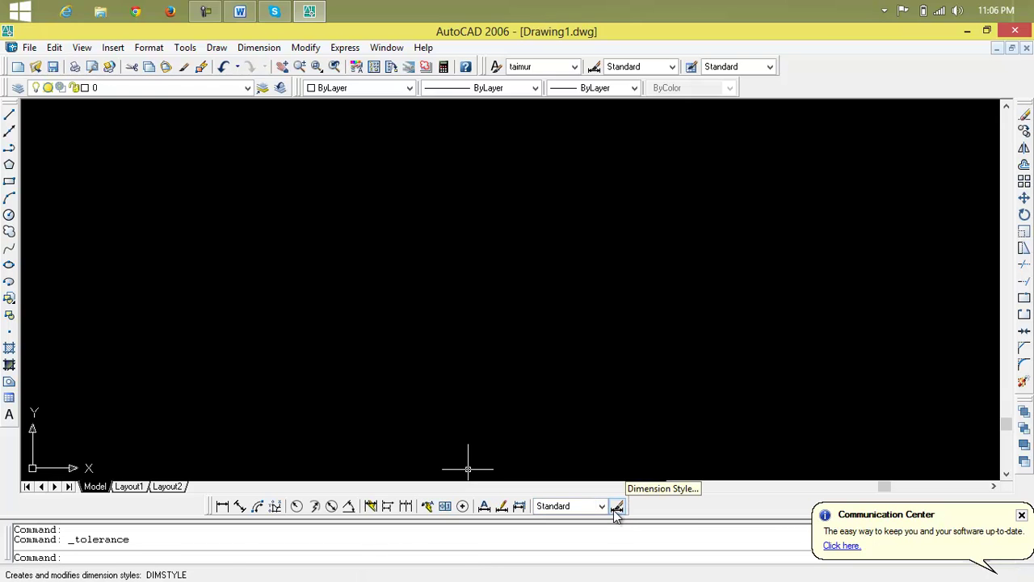
Step: Examine all setting categories of the Standard dimension style, from lines and arrows to tolerances, and leave them without changes
click(616, 507)
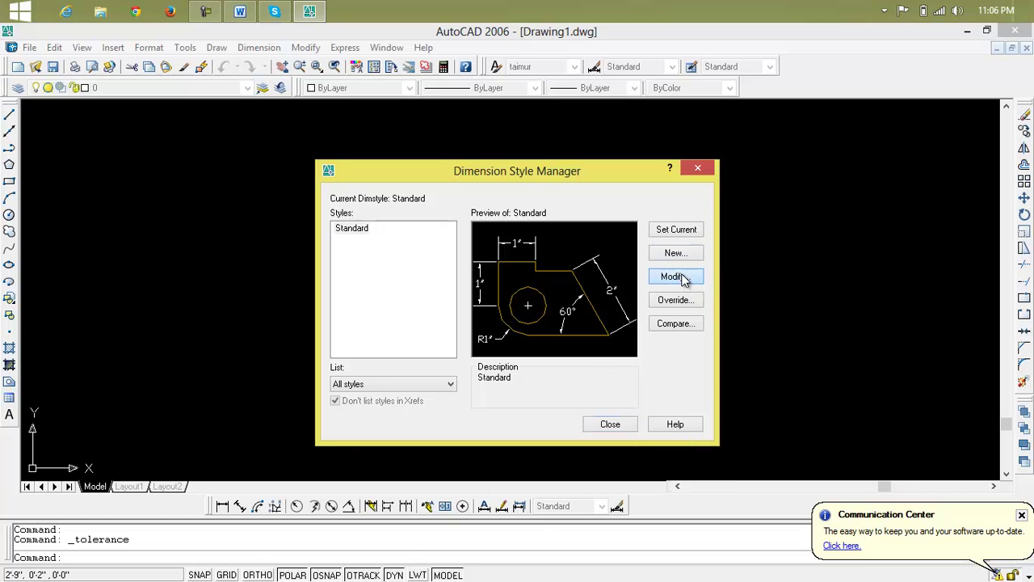
click(683, 277)
click(579, 173)
click(628, 175)
click(578, 173)
click(509, 173)
click(465, 174)
click(436, 174)
click(404, 174)
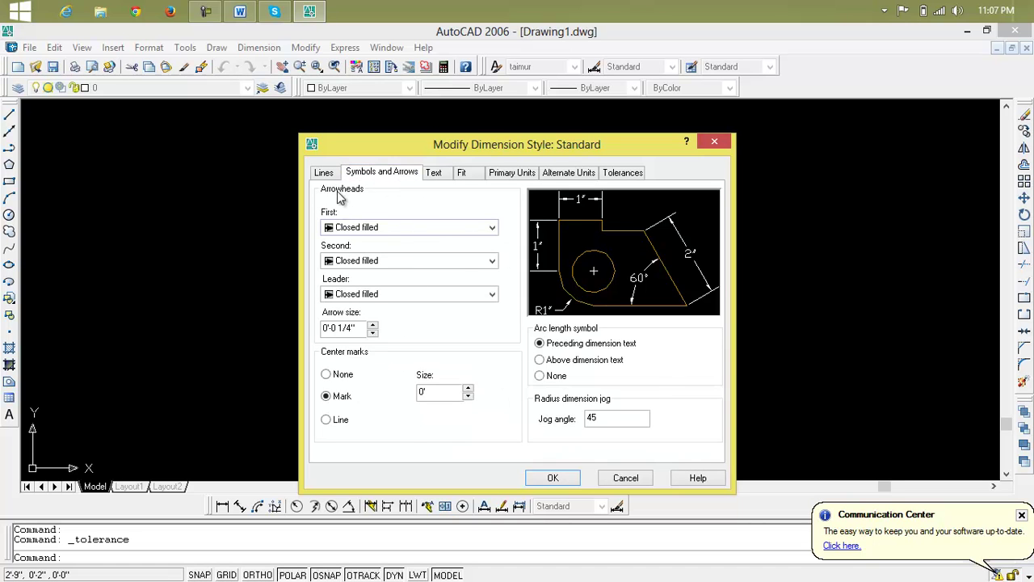
click(325, 174)
click(376, 173)
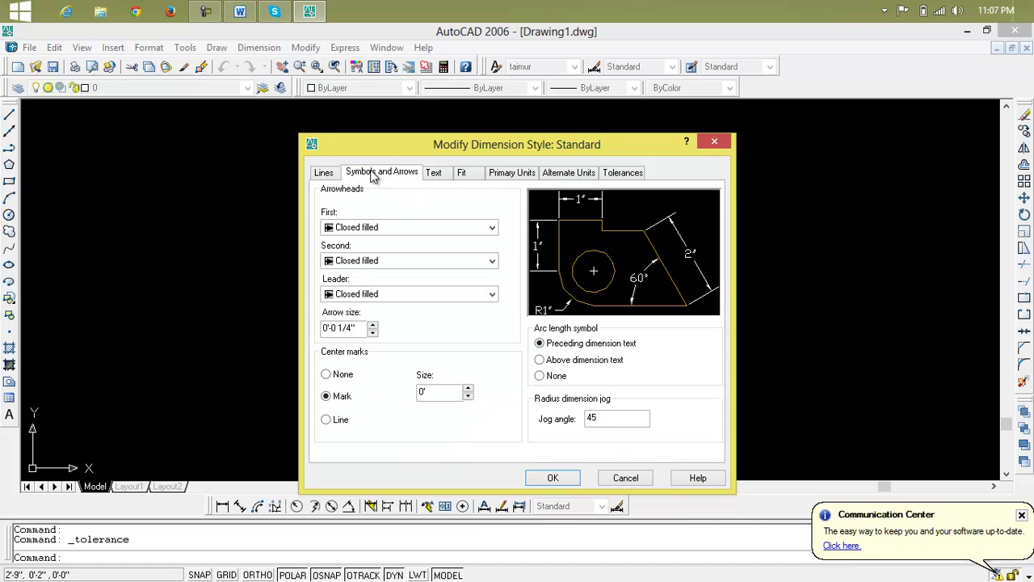
click(714, 144)
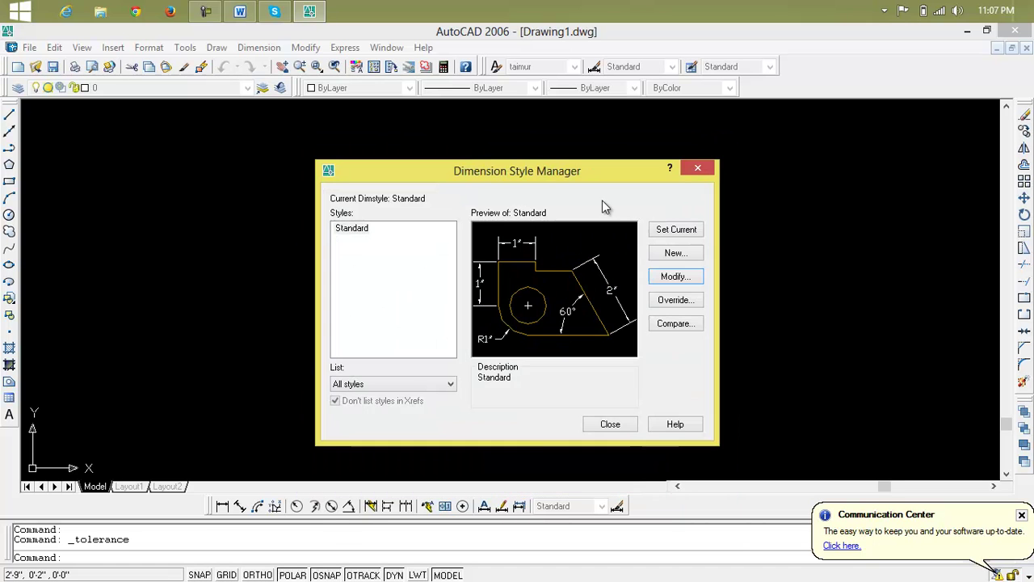
click(694, 171)
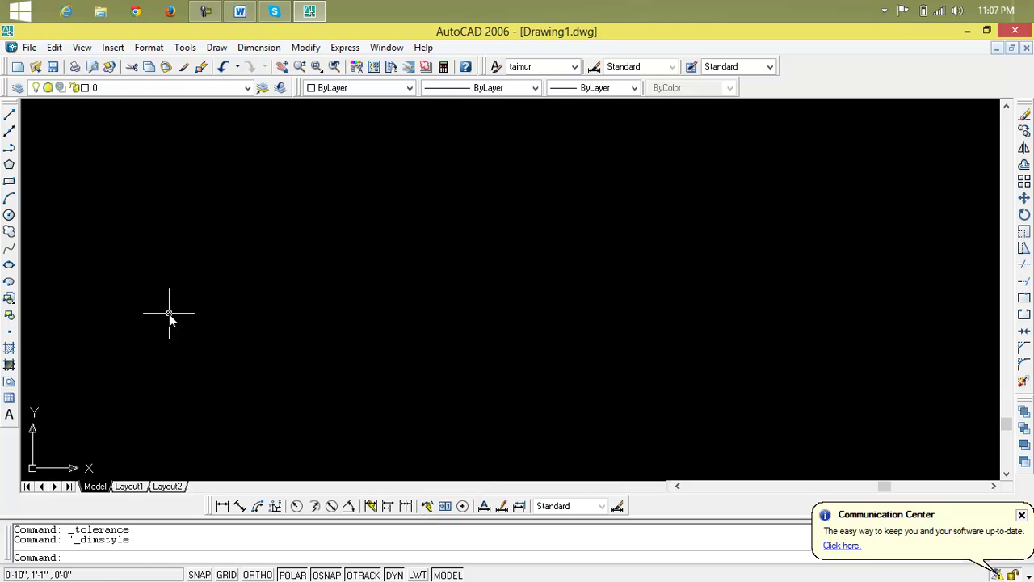
Step: Draw a five-sided polygon inscribed in a circle, setting its centre and radius freehand
click(9, 164)
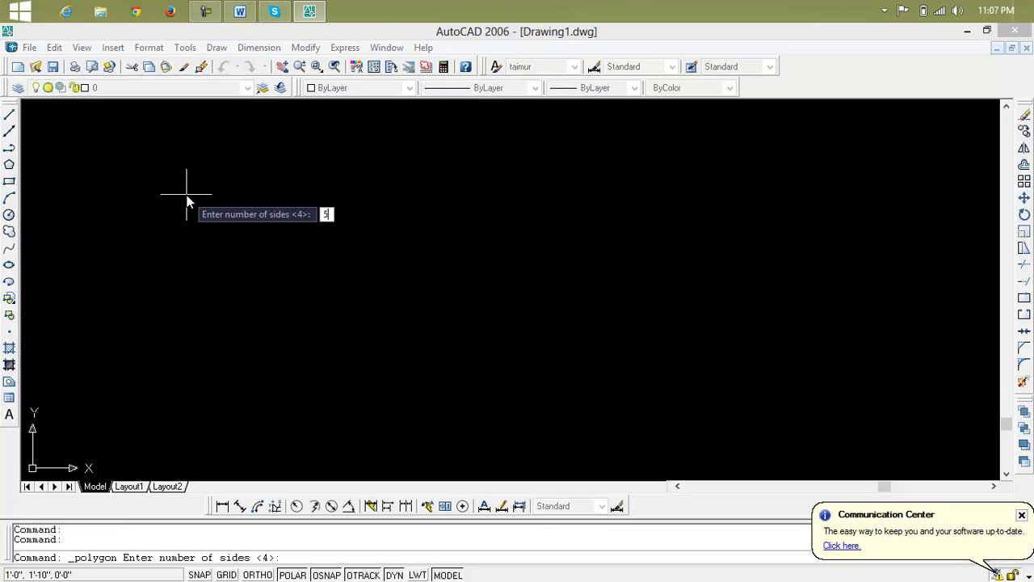
text(5)
key(Return)
key(Return)
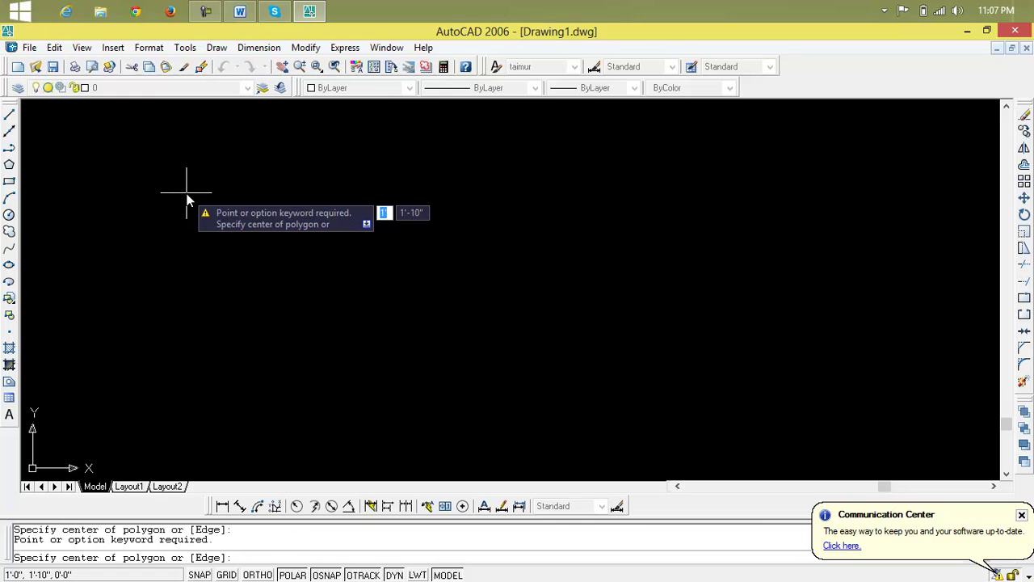
click(242, 174)
key(Return)
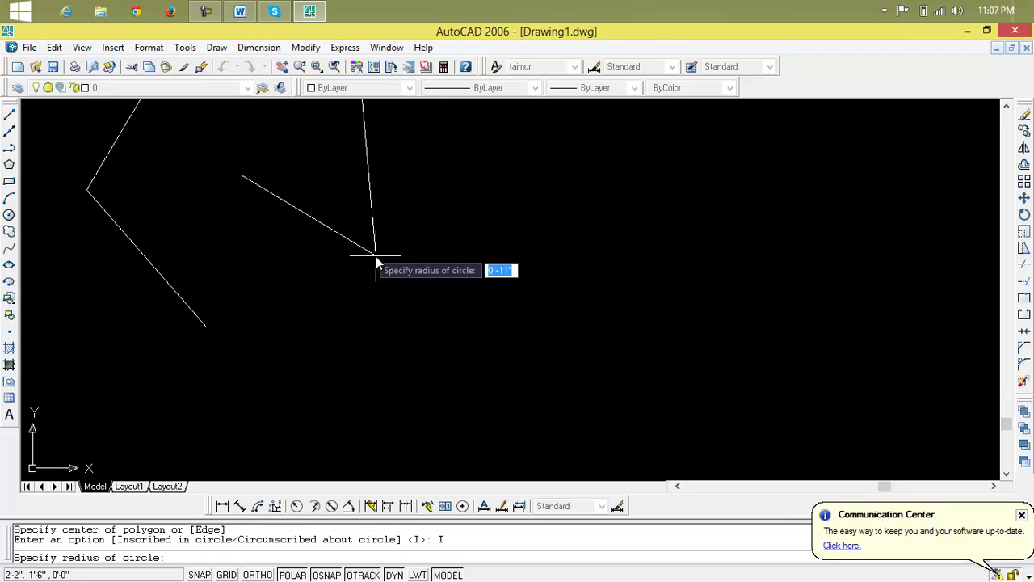
click(306, 229)
middle_drag(221, 206, 236, 260)
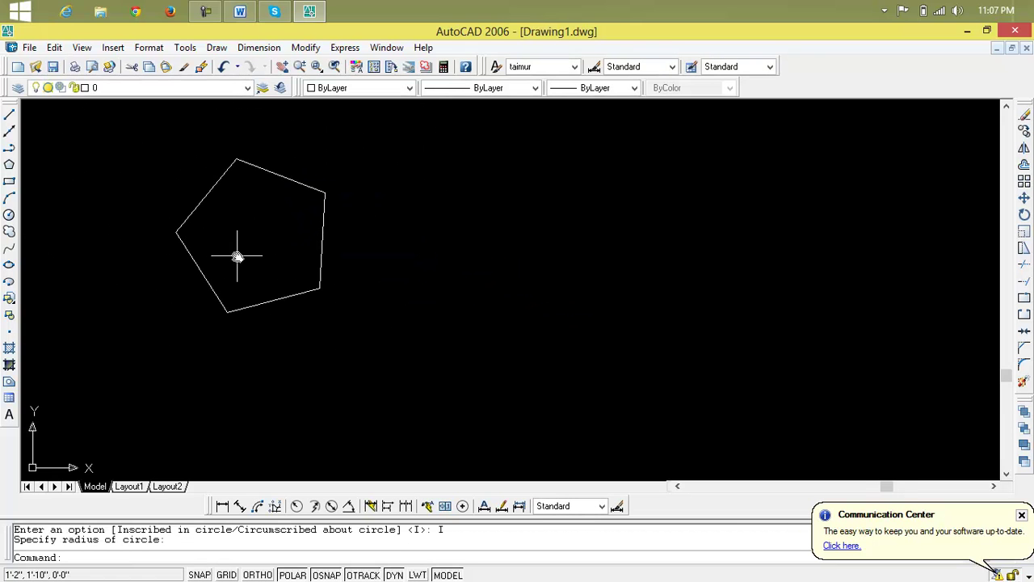
Step: Draw a rectangle that encloses the whole pentagon with a margin on every side
click(9, 181)
click(149, 131)
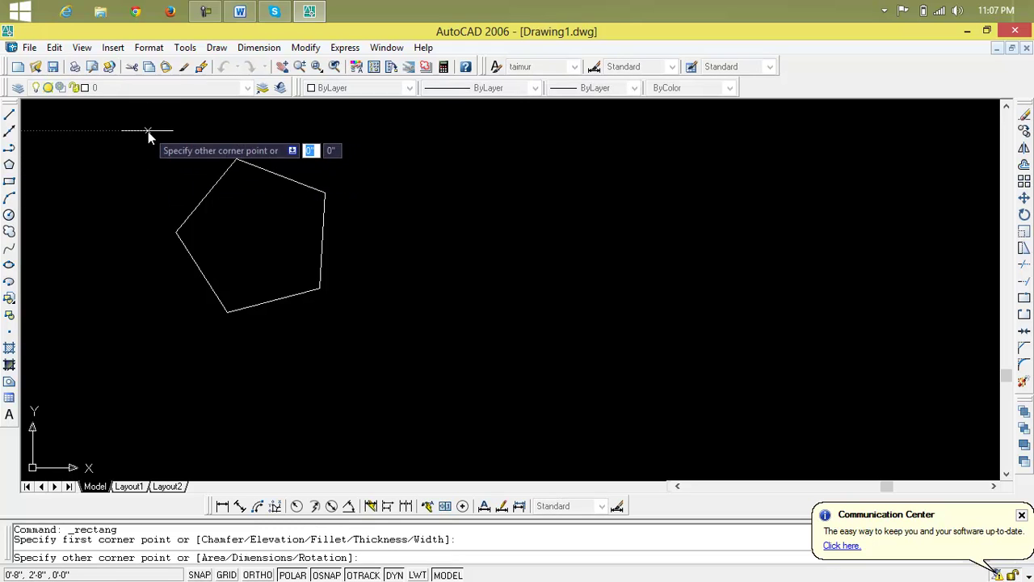
click(365, 329)
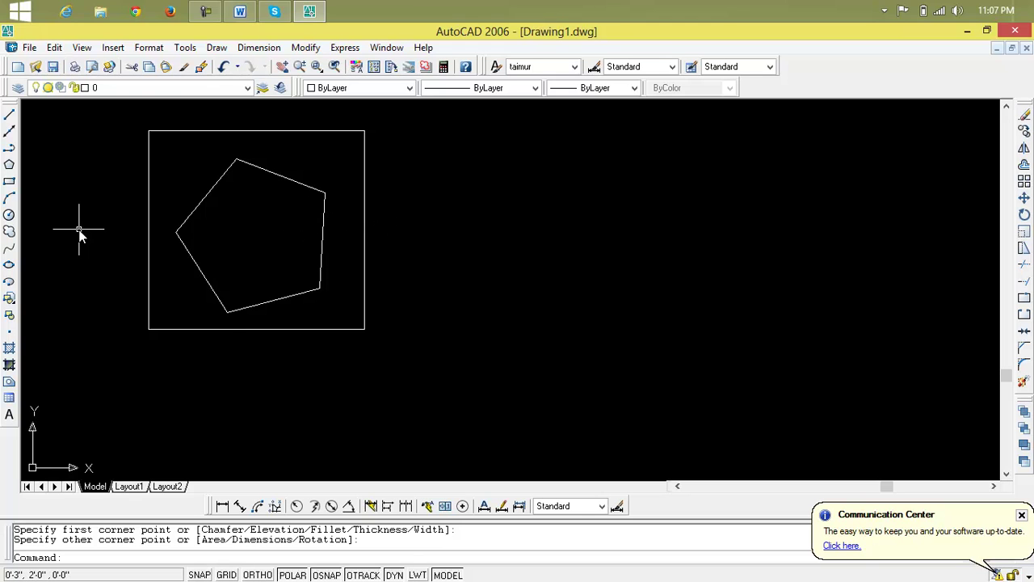
Step: Draw a circle of about 2" radius inside the upper part of the pentagon
click(9, 214)
click(234, 207)
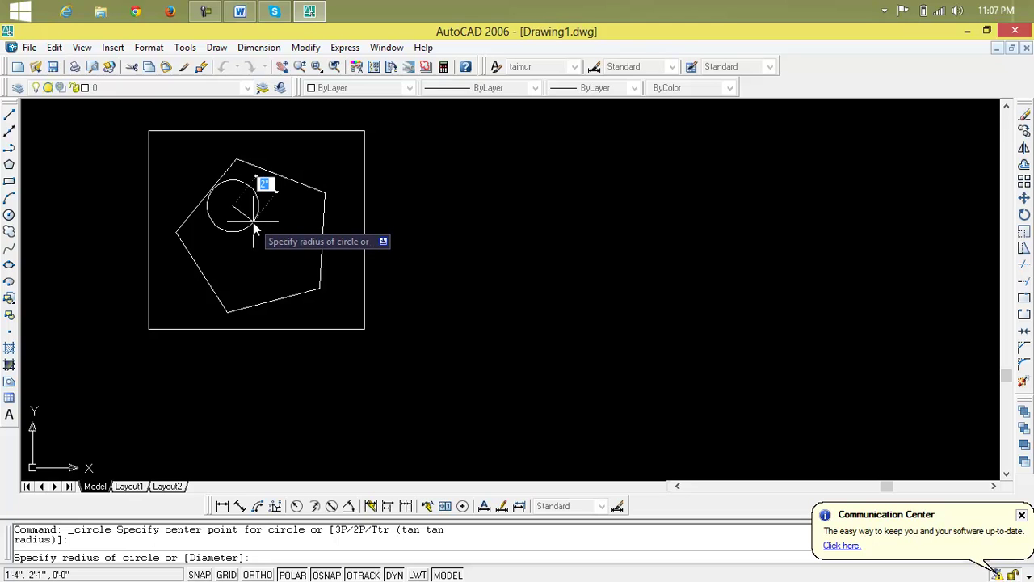
click(253, 222)
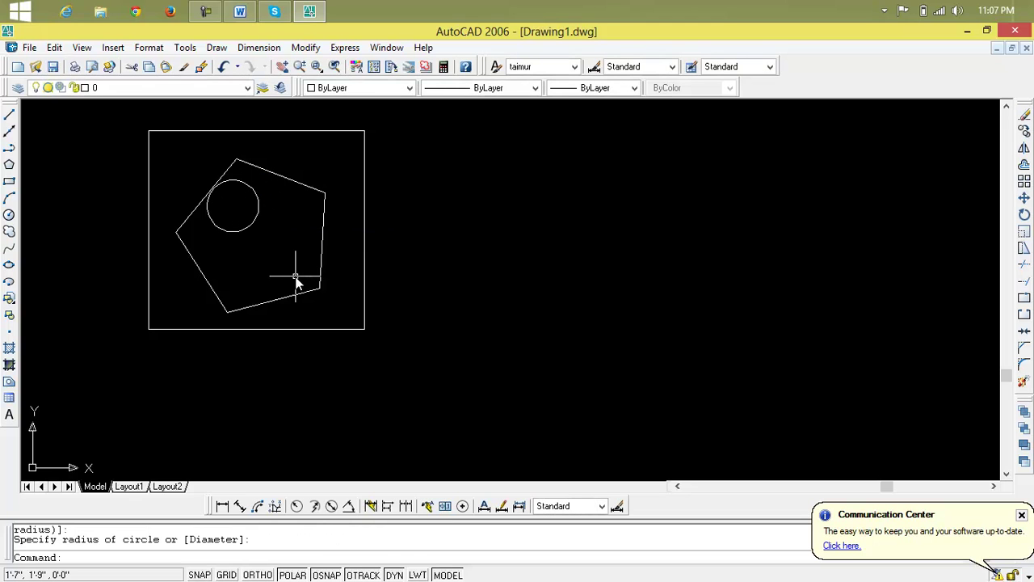
Step: Copy the small circle to the middle of the pentagon and erase the original circle
text(c)
key(Return)
click(245, 226)
key(Return)
click(234, 209)
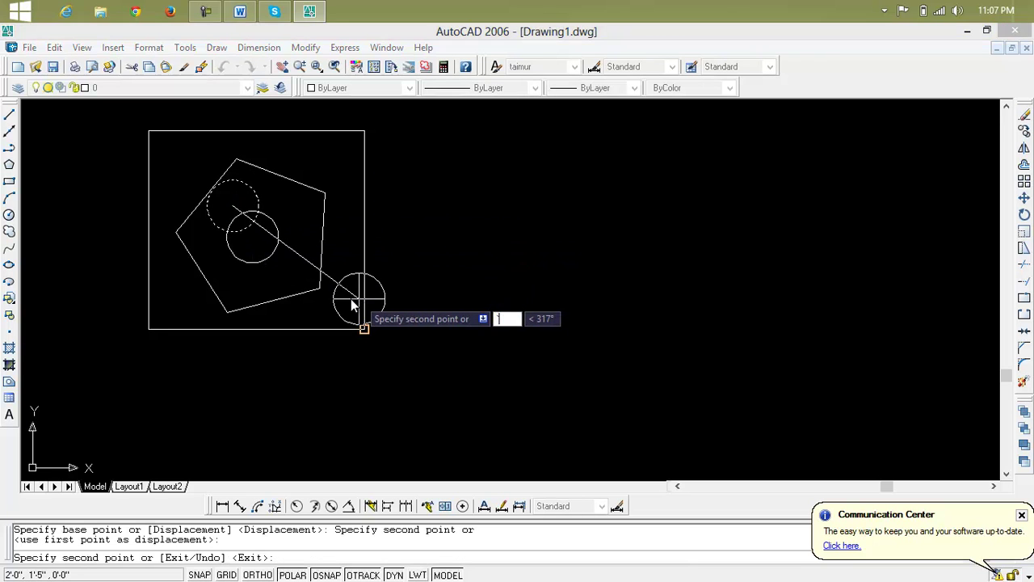
key(Escape)
key(Escape)
click(254, 195)
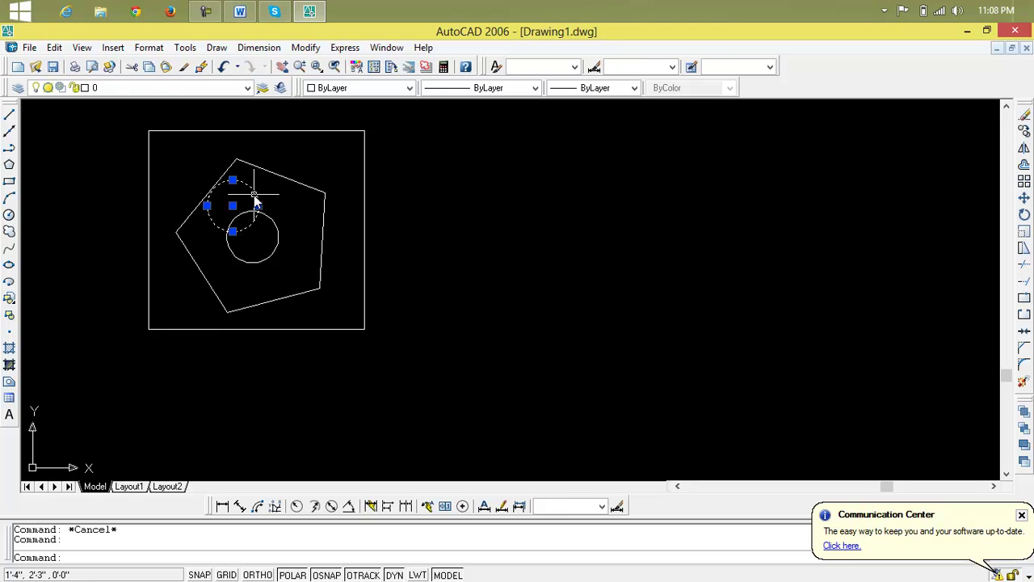
key(Delete)
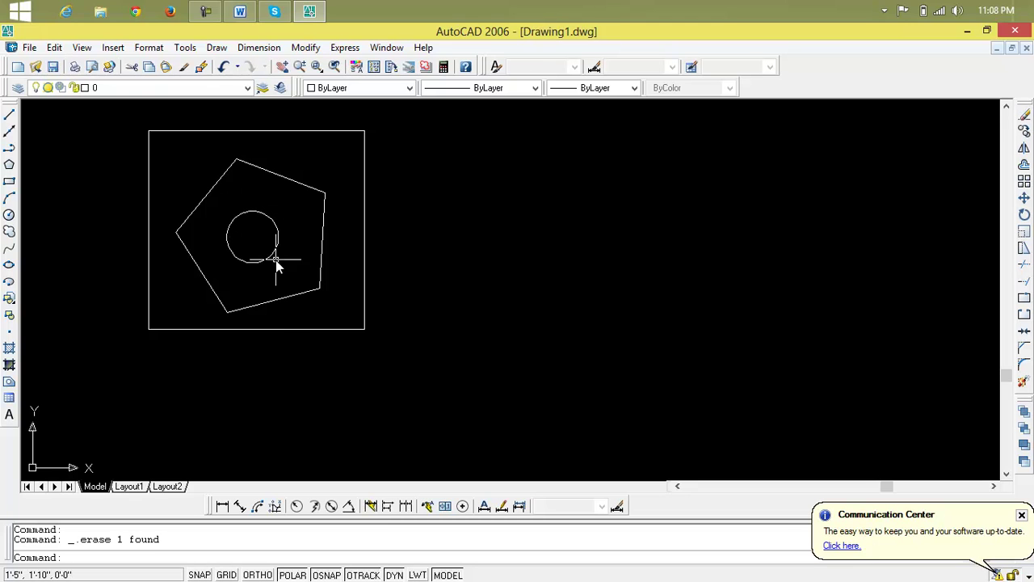
Step: Start a quick leader inside the circle and run it in two segments to a point outside the rectangle
click(427, 506)
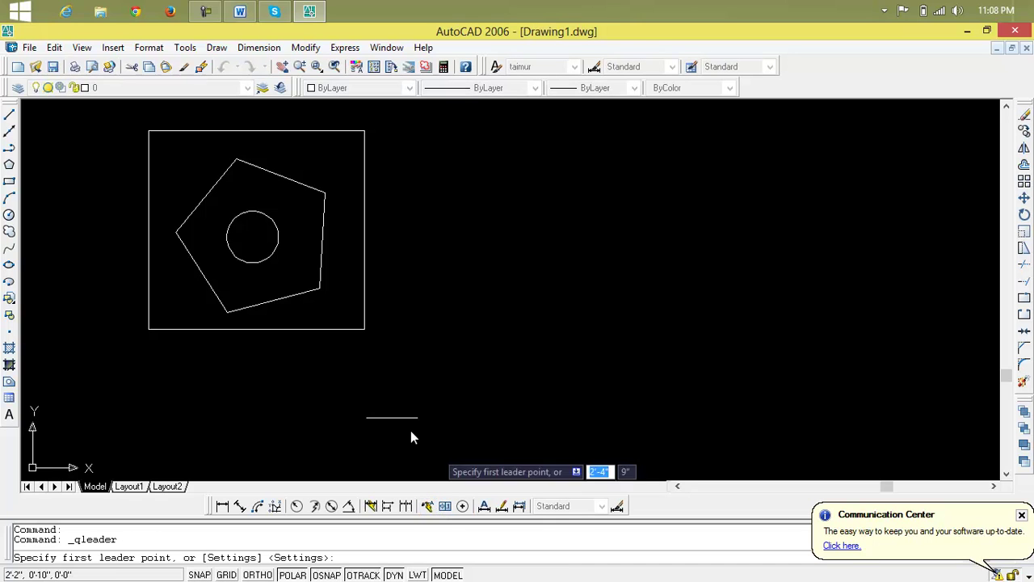
click(265, 237)
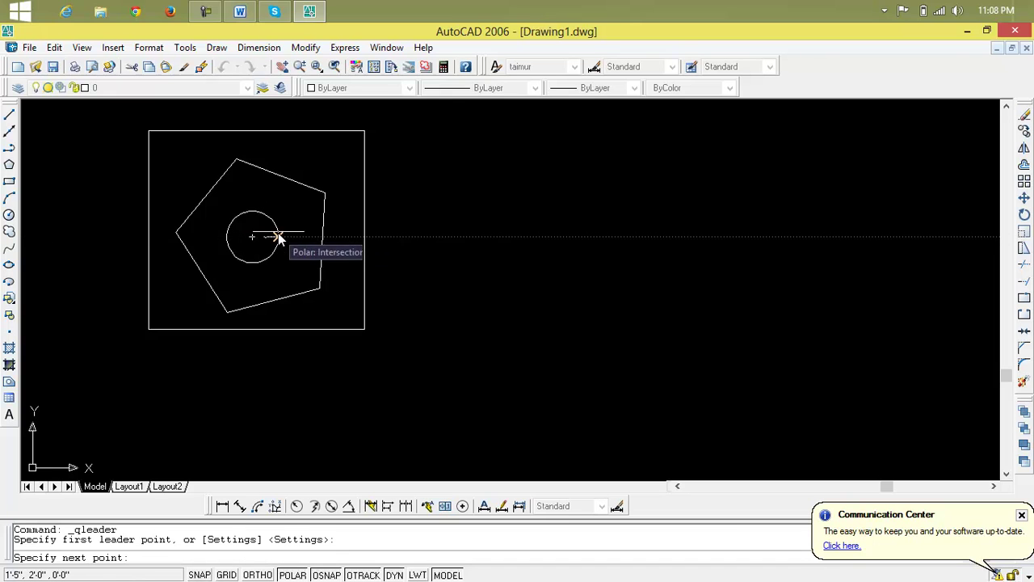
click(435, 165)
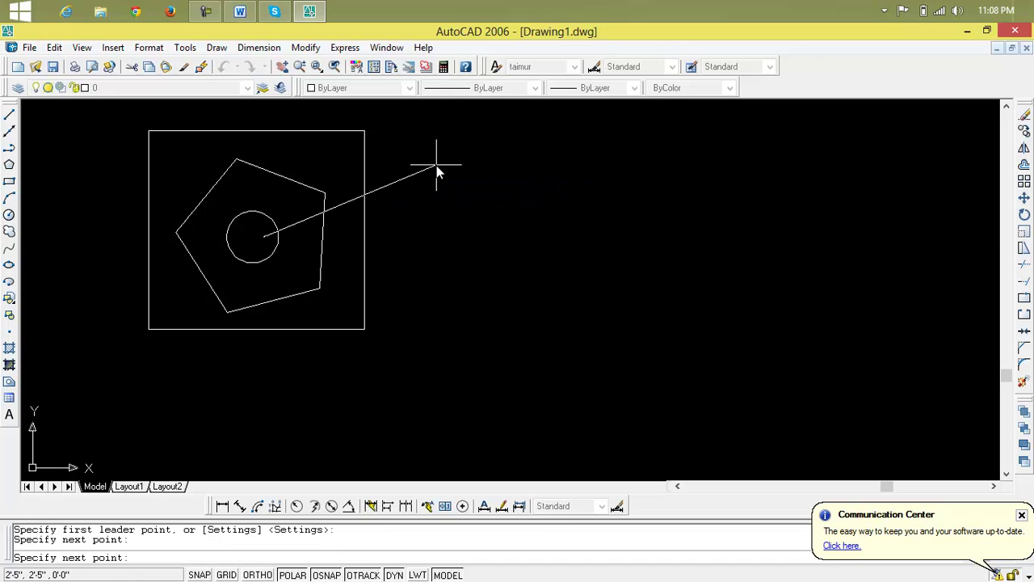
click(507, 226)
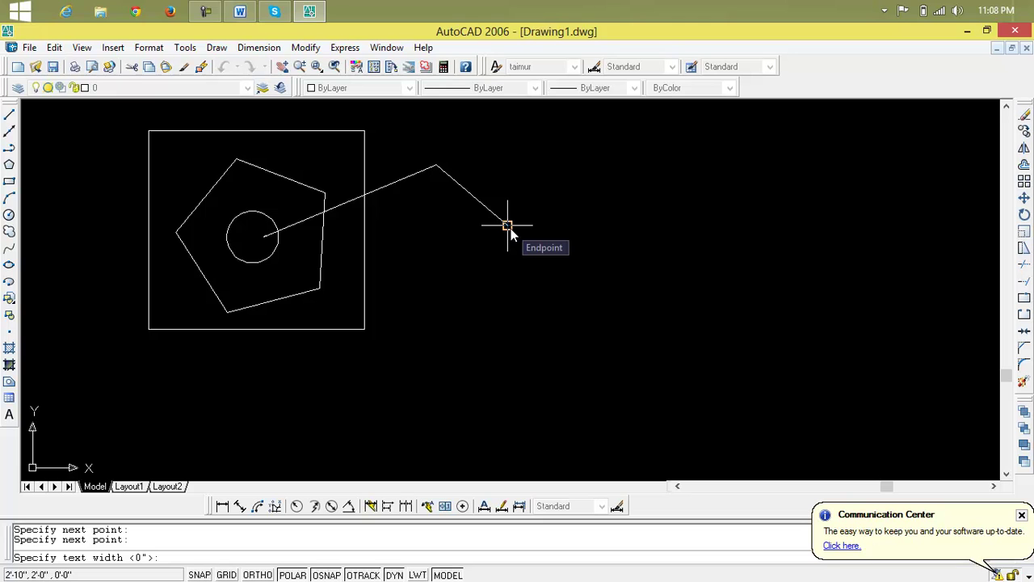
Step: Set the leader's text width to 5' and finish it with the single annotation line "circle"
text(5)
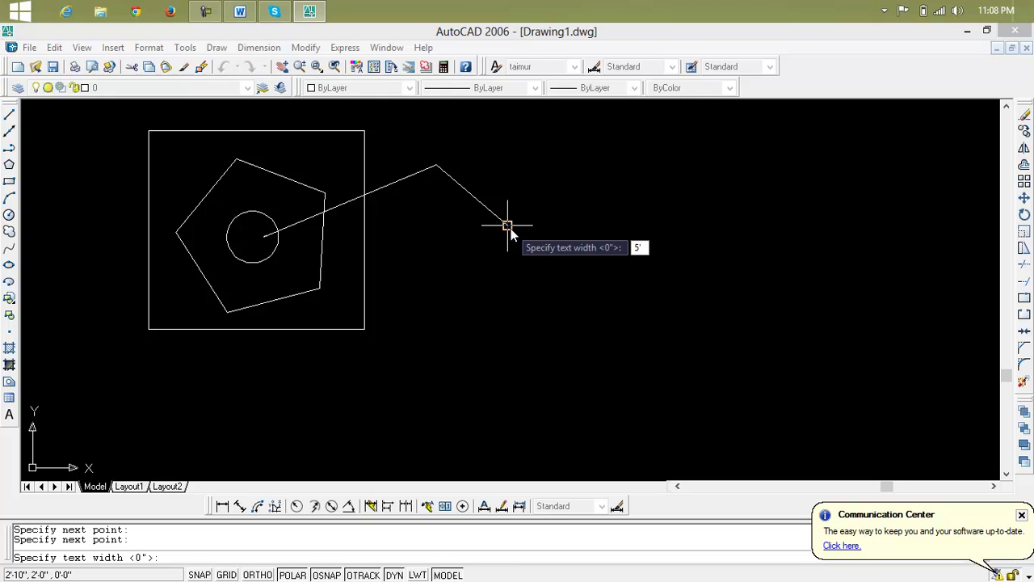
key(Return)
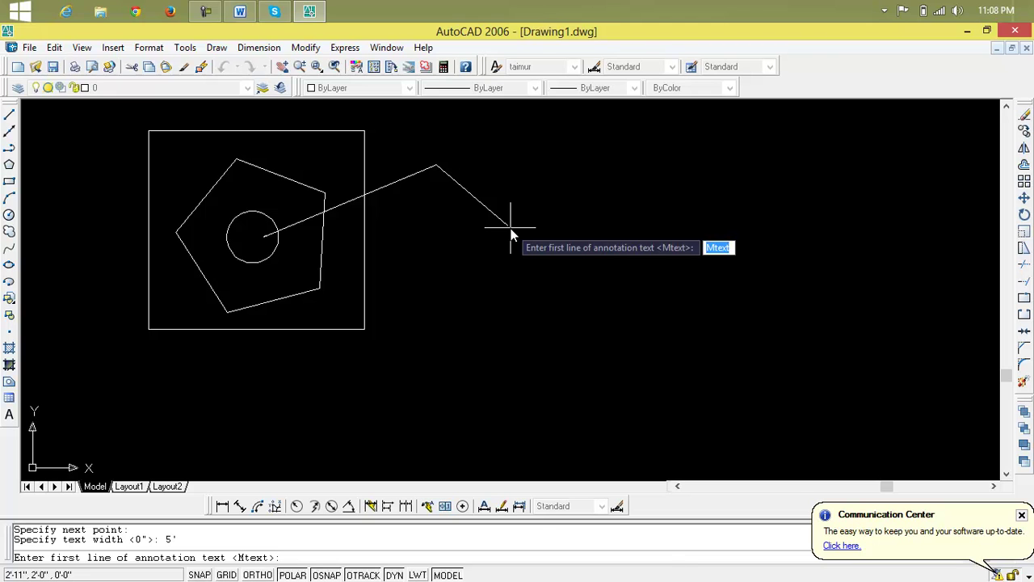
text(circ)
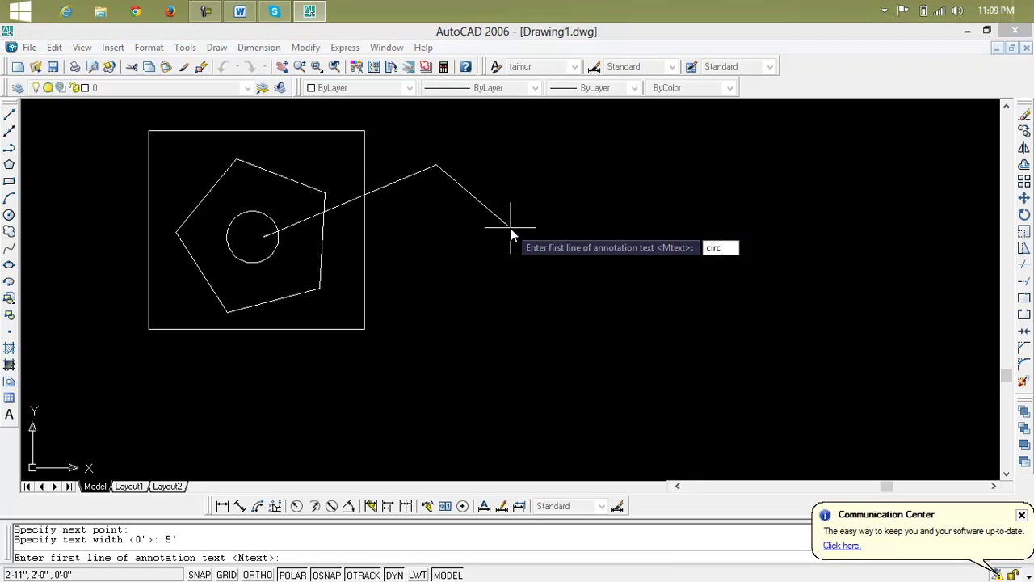
text(le)
key(Return)
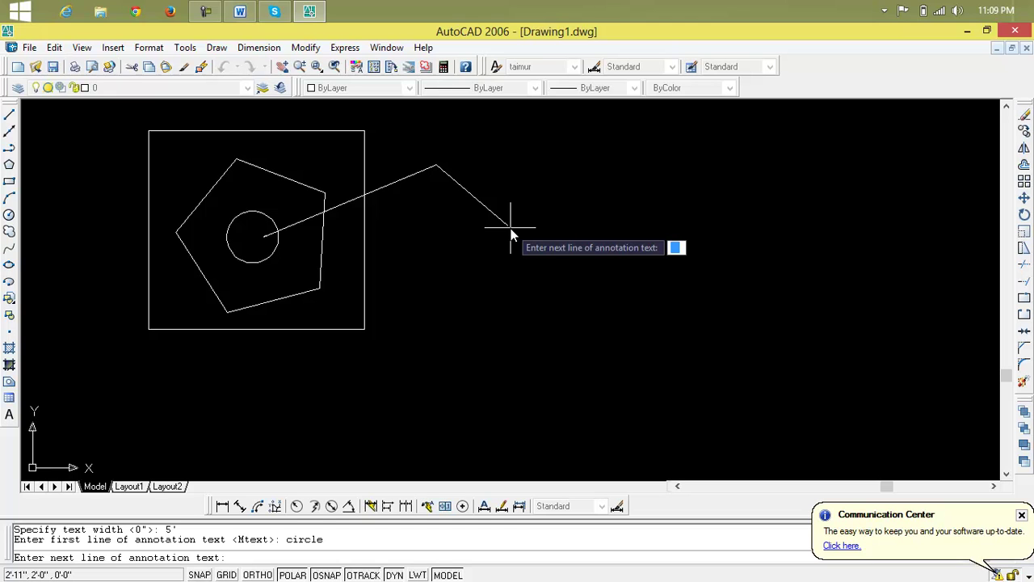
key(Return)
Step: Open the "circle" leader text for editing and set the height of the whole word to 10"
scroll(502, 223, up, 6)
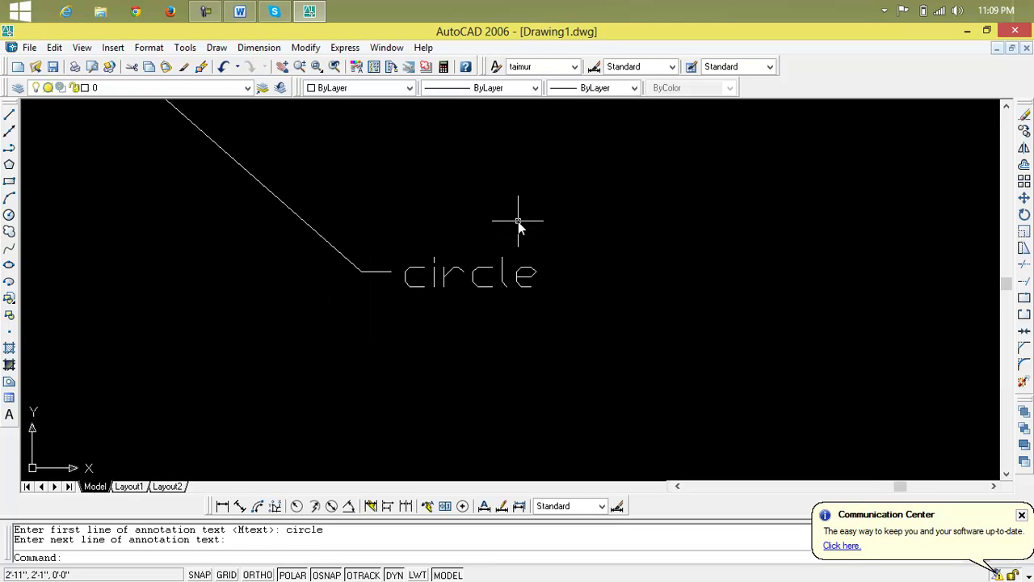
scroll(518, 221, down, 2)
click(511, 257)
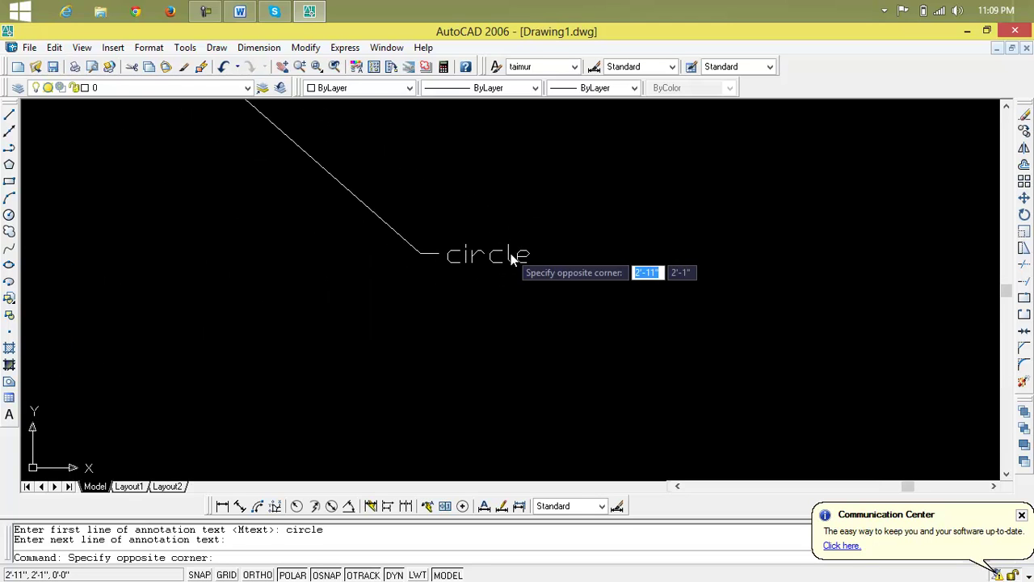
click(511, 257)
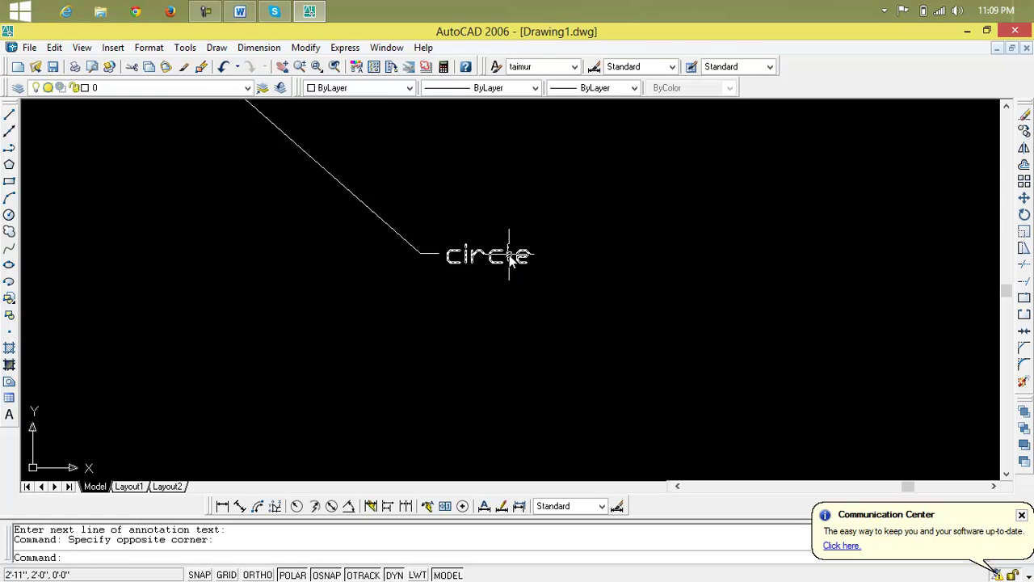
double_click(510, 257)
drag(534, 256, 445, 258)
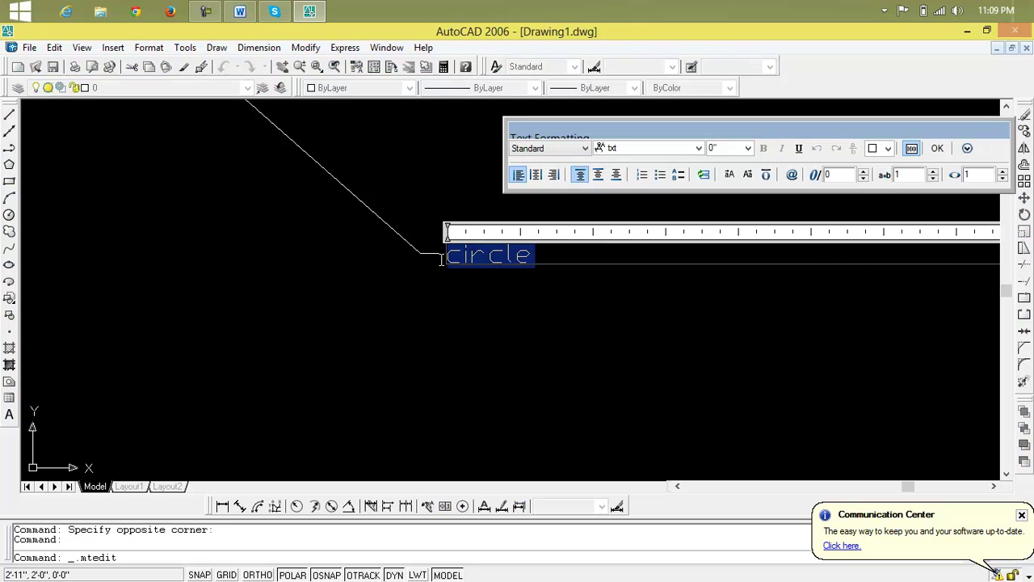
click(712, 150)
key(Return)
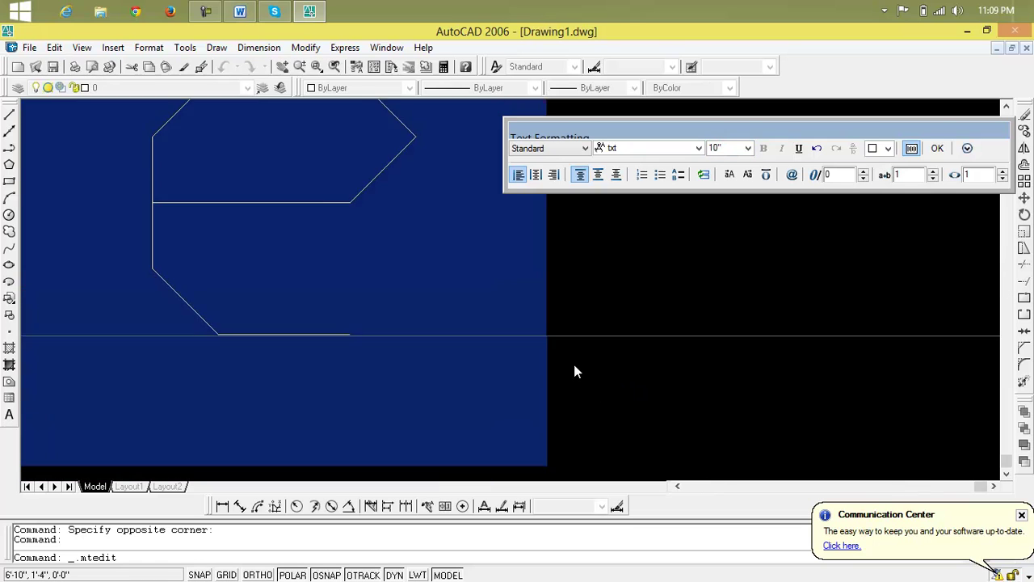
Step: Set the whole word "circle" to a height of 6" and the Utsaah font, and close the text editor
scroll(572, 367, down, 4)
scroll(572, 367, up, 3)
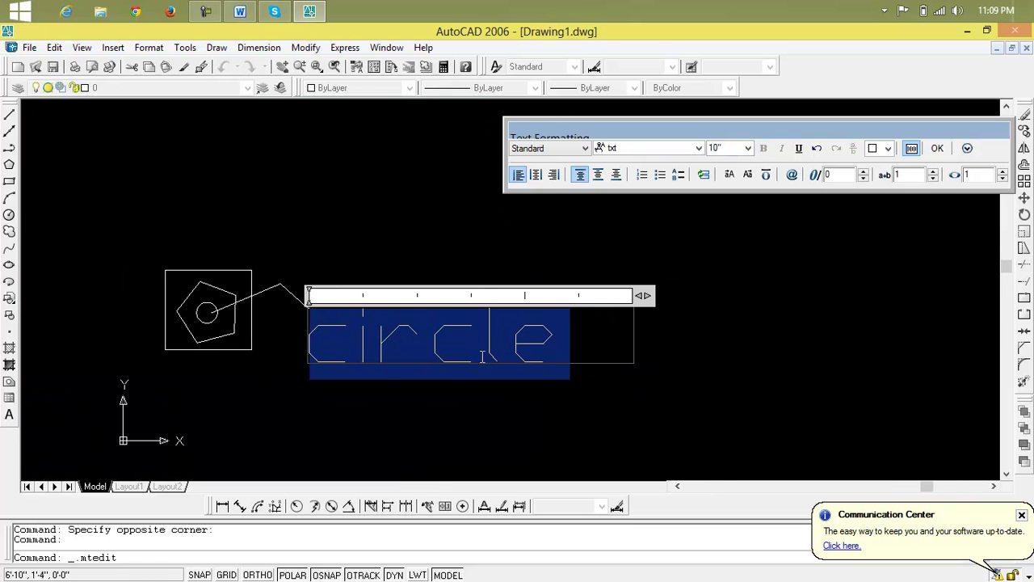
drag(546, 345, 319, 339)
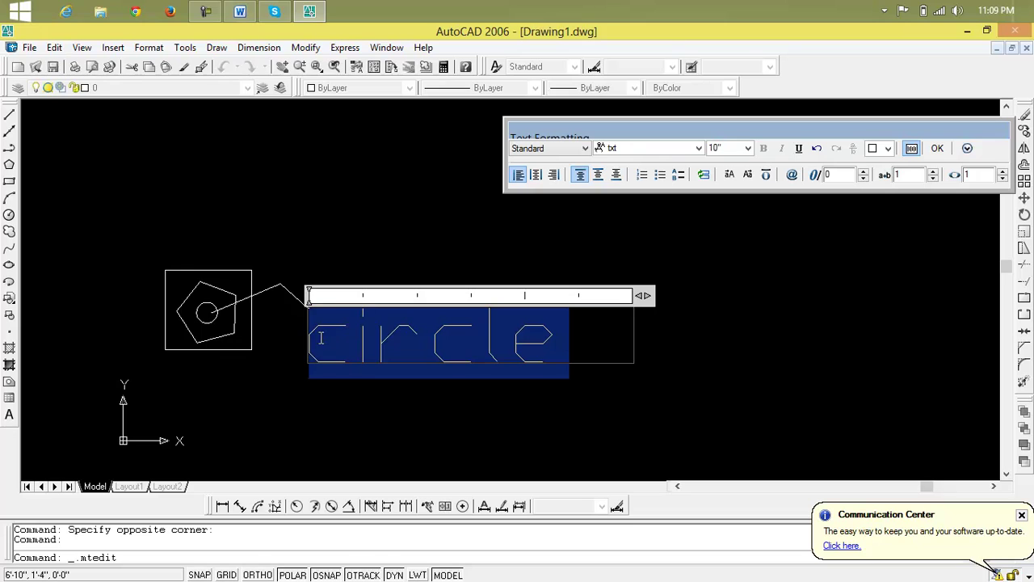
click(743, 150)
text(6)
key(Return)
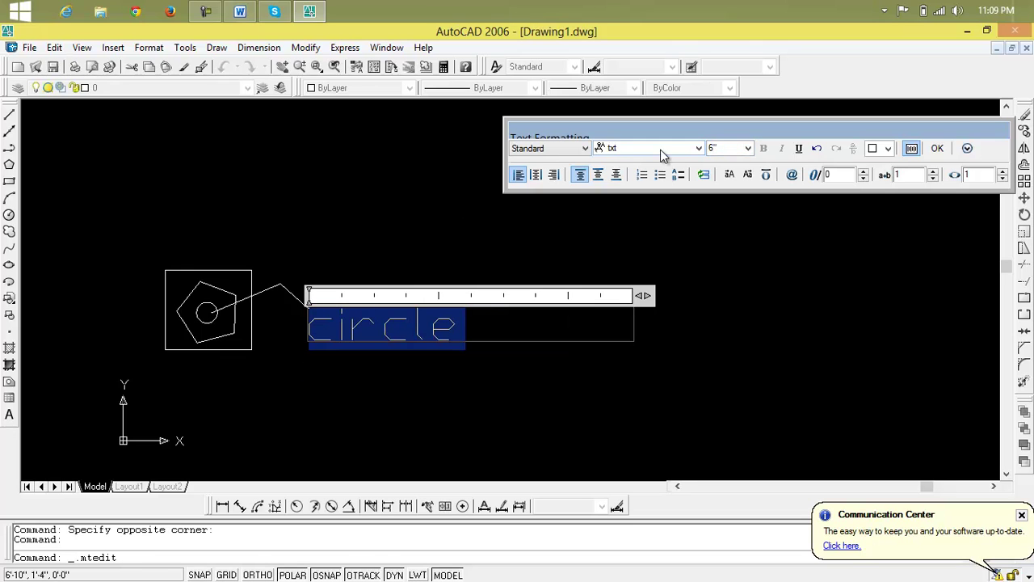
click(649, 149)
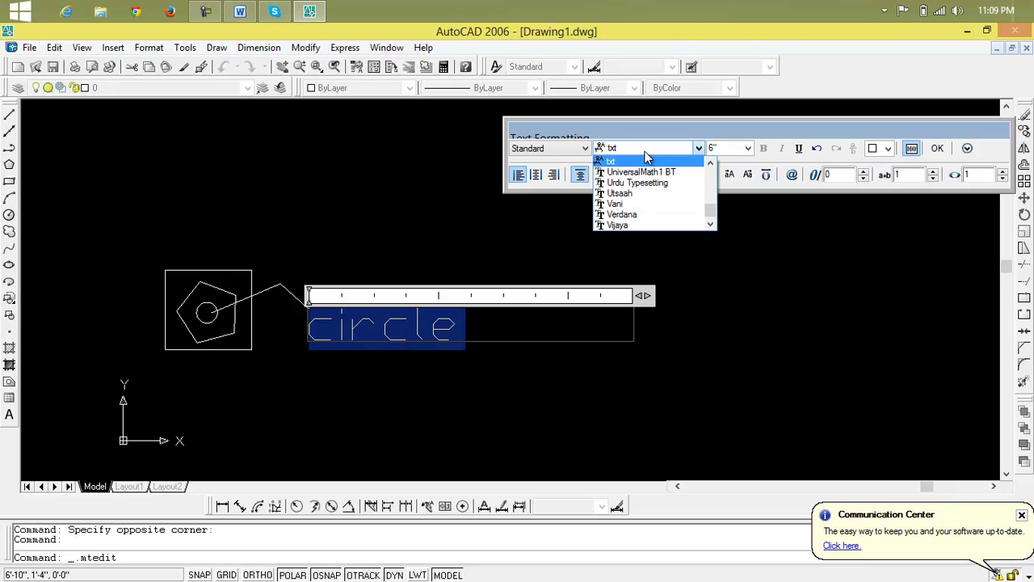
click(617, 194)
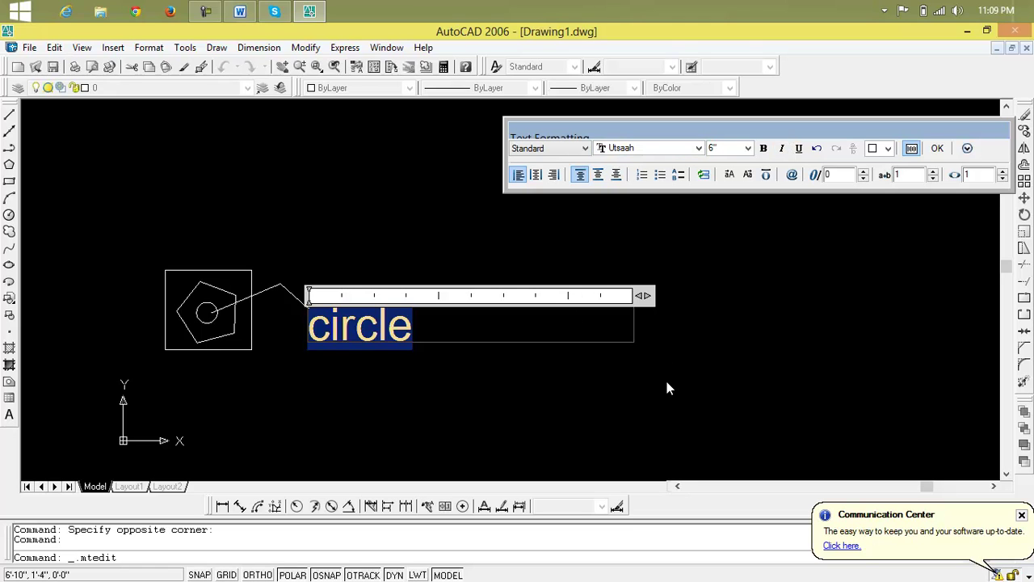
click(935, 147)
middle_drag(261, 334, 431, 320)
scroll(430, 320, up, 3)
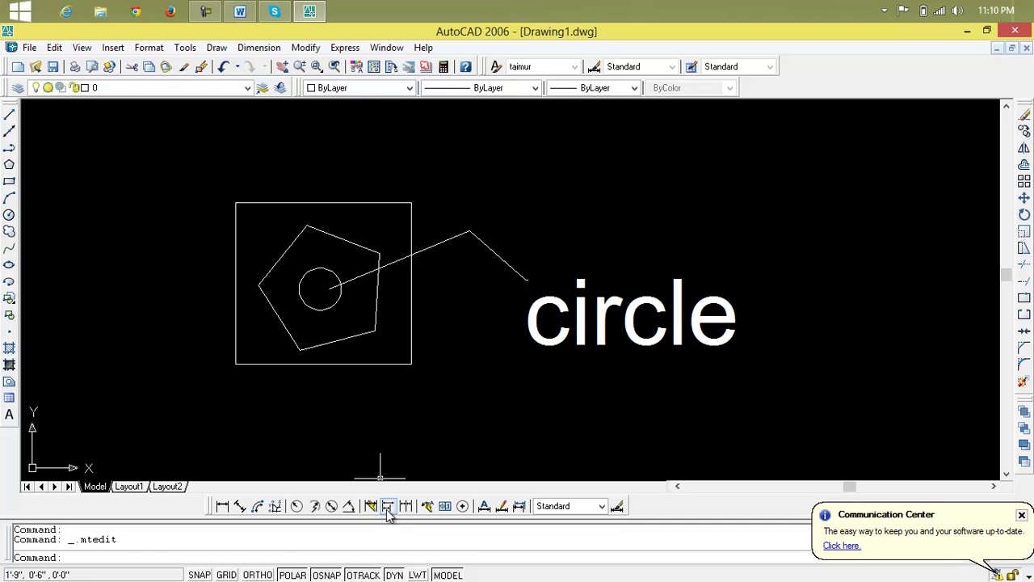
click(626, 328)
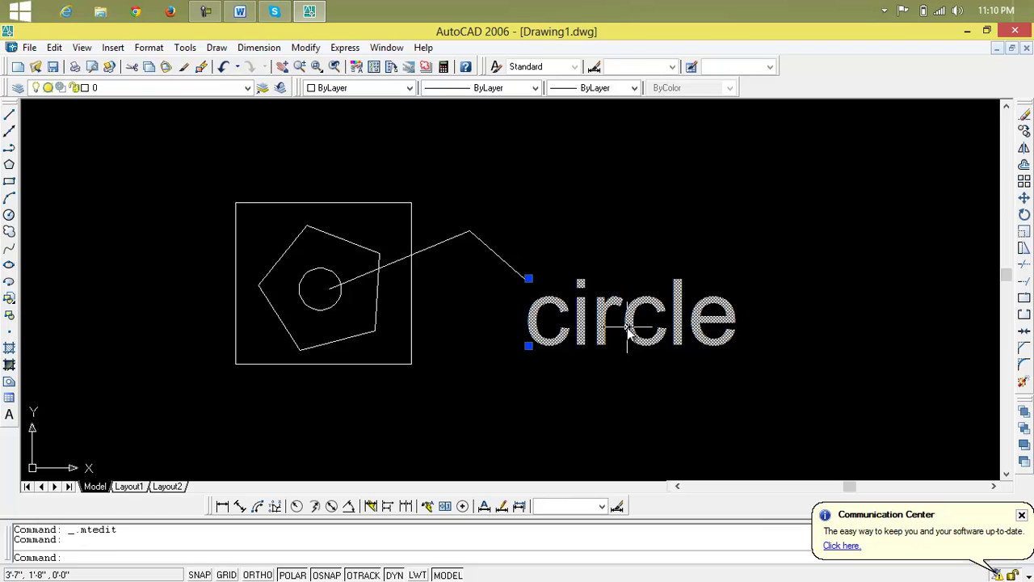
double_click(627, 328)
drag(734, 319, 535, 323)
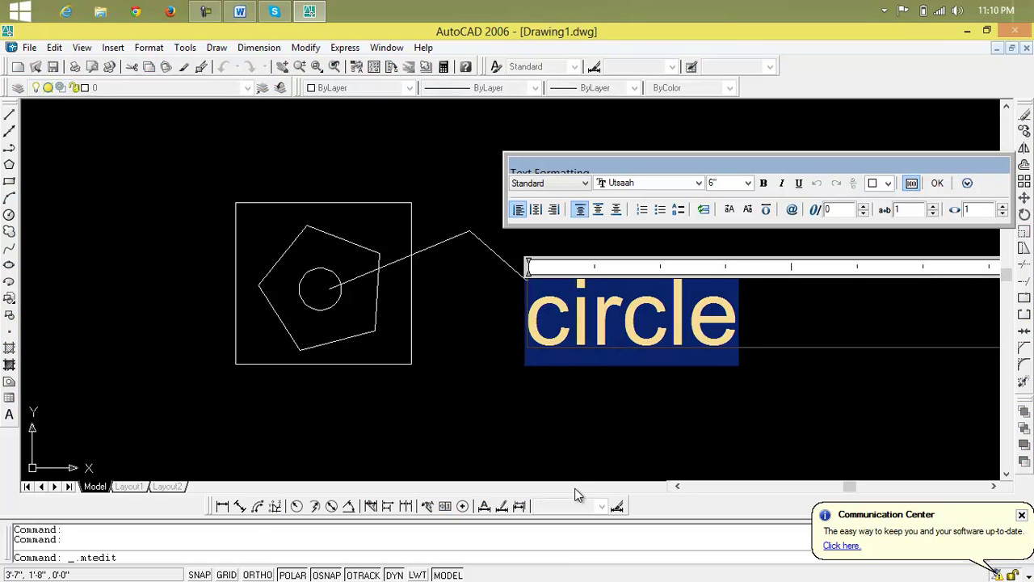
key(ctrl+c)
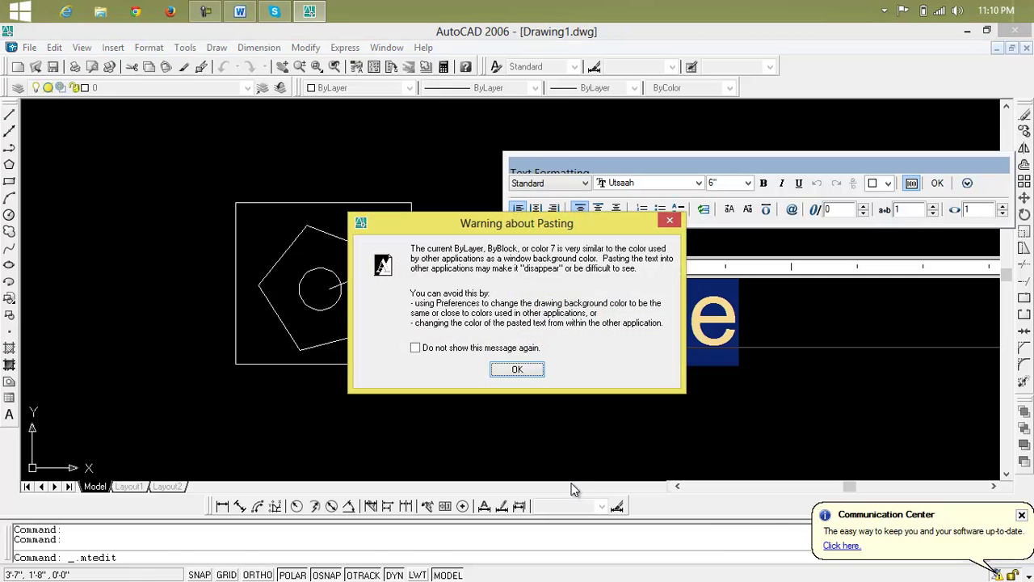
click(477, 348)
click(507, 369)
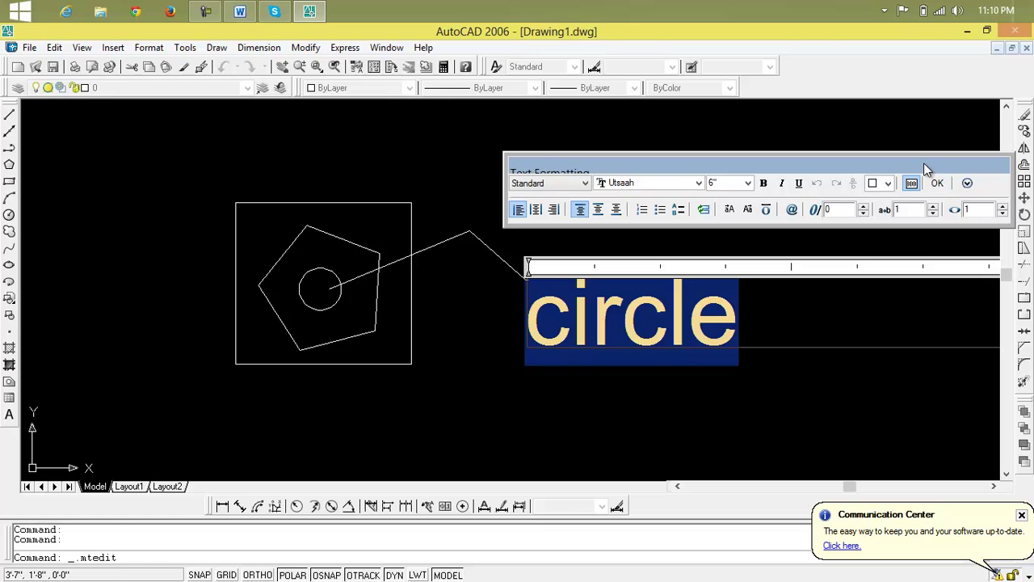
key(Escape)
Step: Copy the "circle" text to two spots: above the leader's bend and above the rectangle's upper-left corner
text(cp)
key(Return)
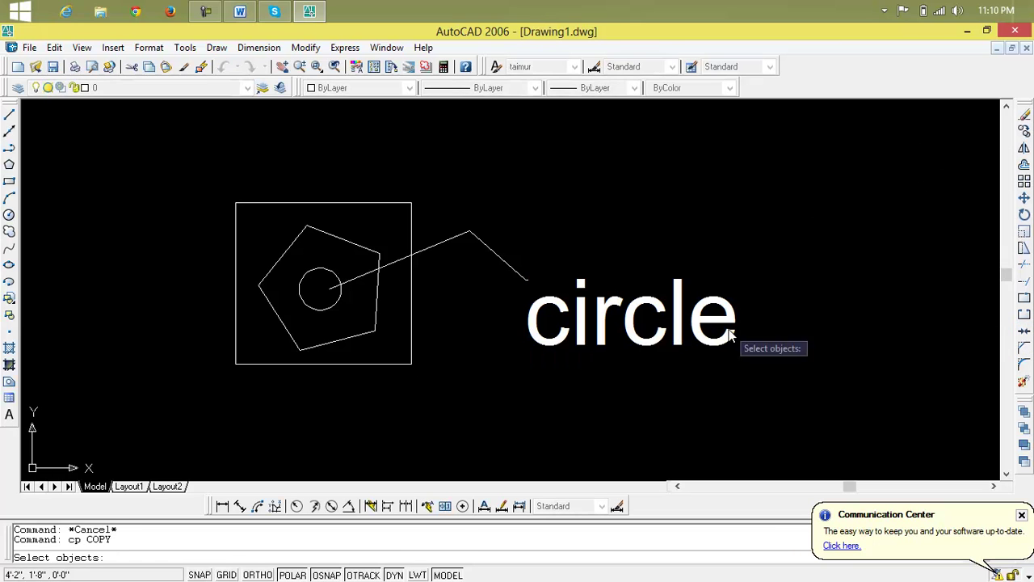
click(680, 333)
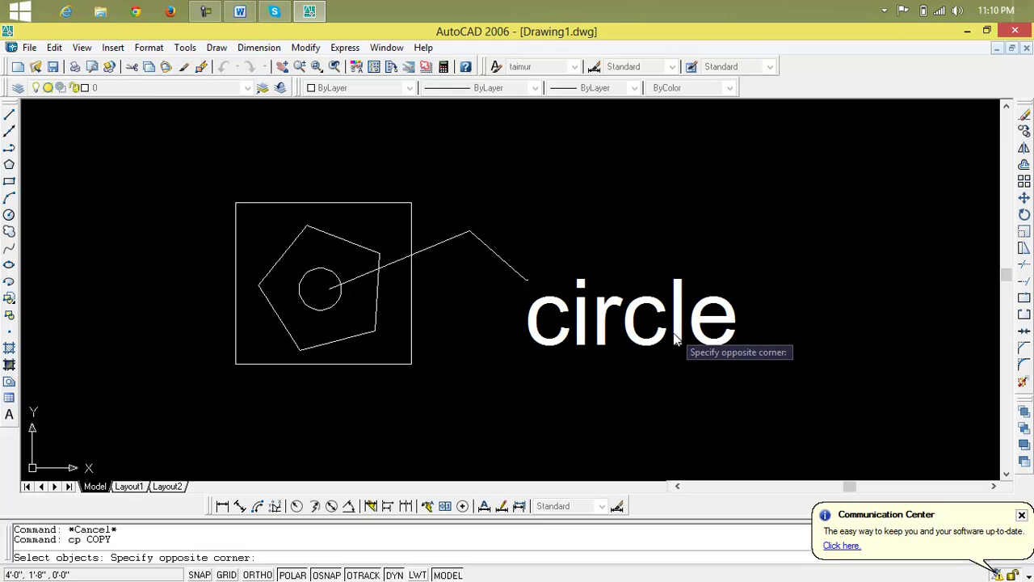
click(673, 341)
click(673, 340)
key(Return)
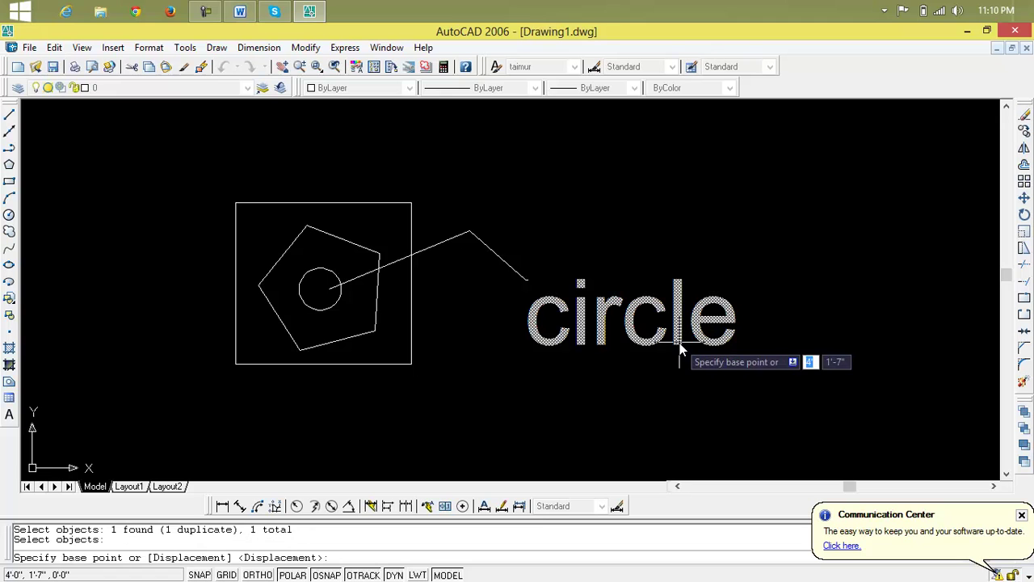
click(735, 310)
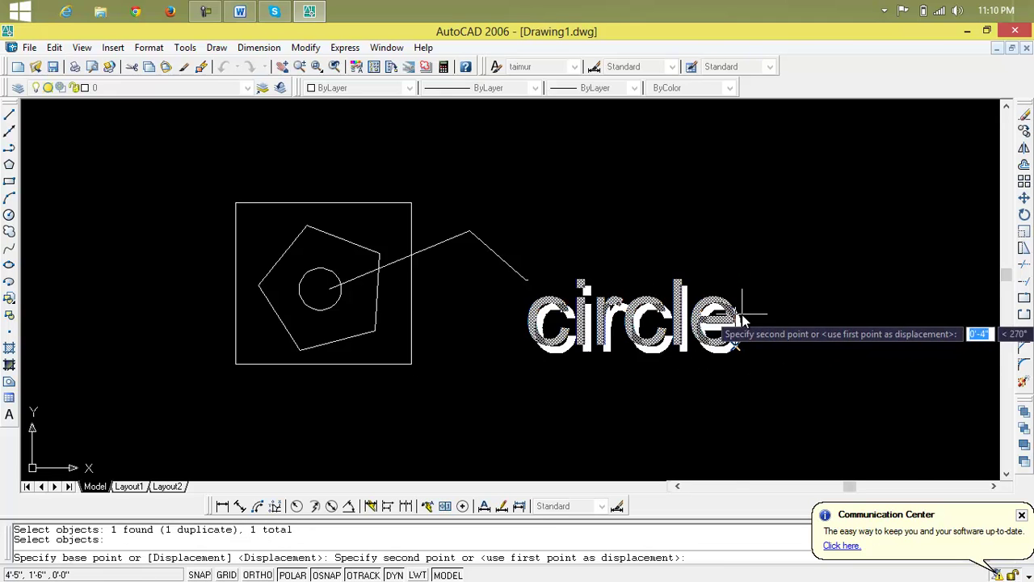
click(675, 162)
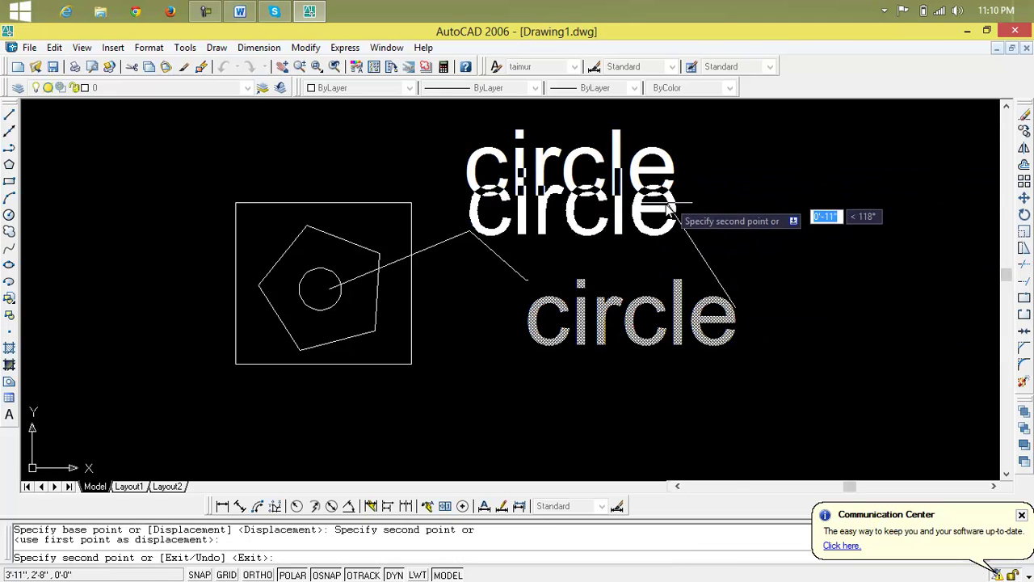
click(242, 152)
key(Escape)
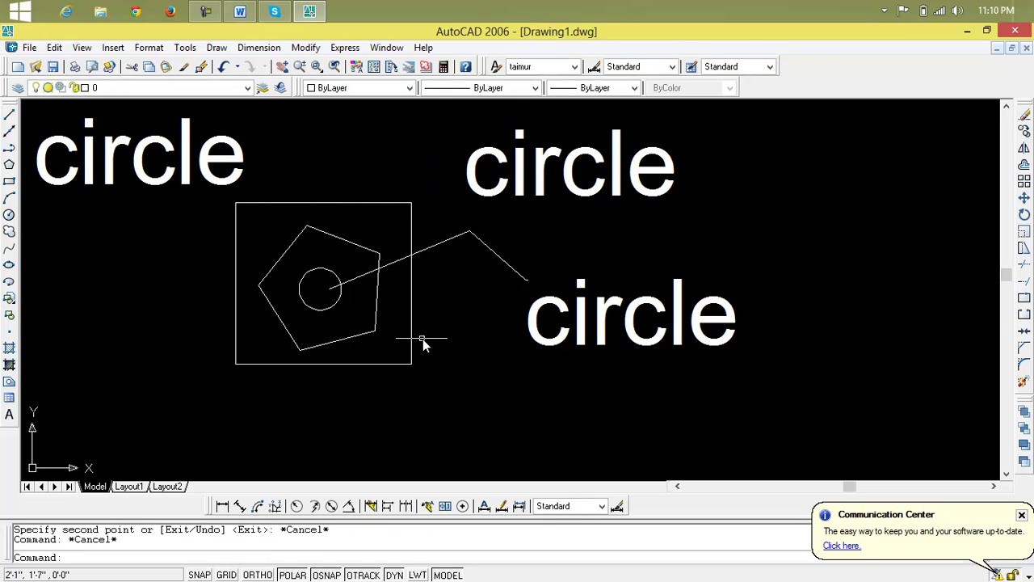
Step: Draw a second quick leader from the pentagon's left corner in two segments to just below the upper-left "circle" text, without annotation text
scroll(422, 342, down, 2)
mouse_move(422, 342)
middle_down()
mouse_move(490, 355)
mouse_move(544, 321)
middle_up()
scroll(506, 307, up, 2)
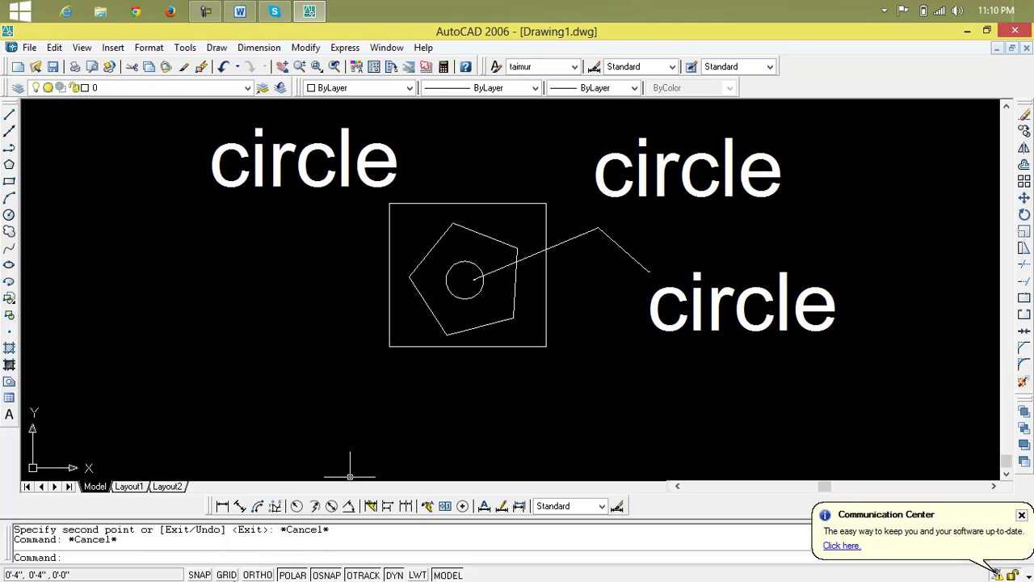
click(427, 506)
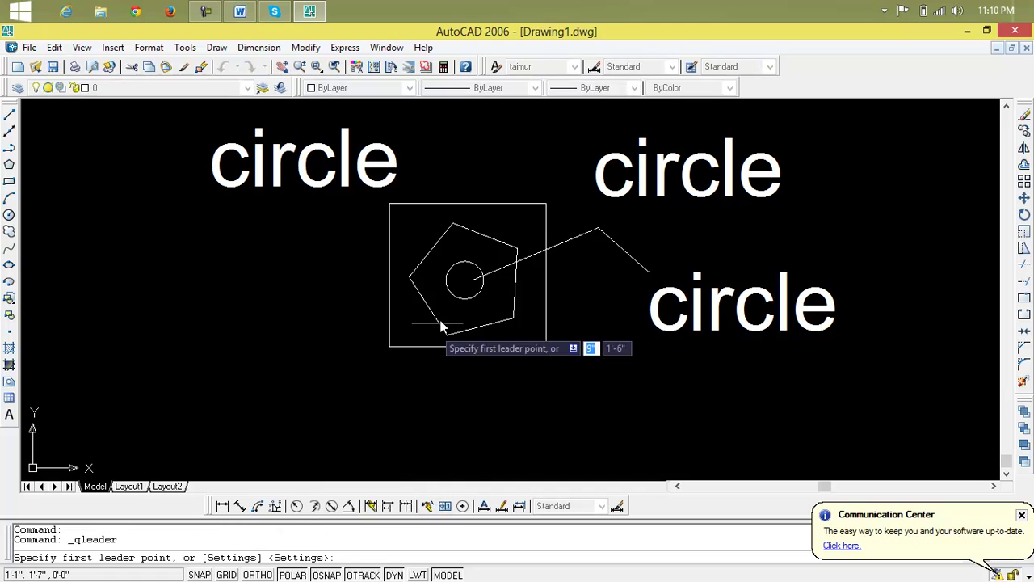
click(412, 276)
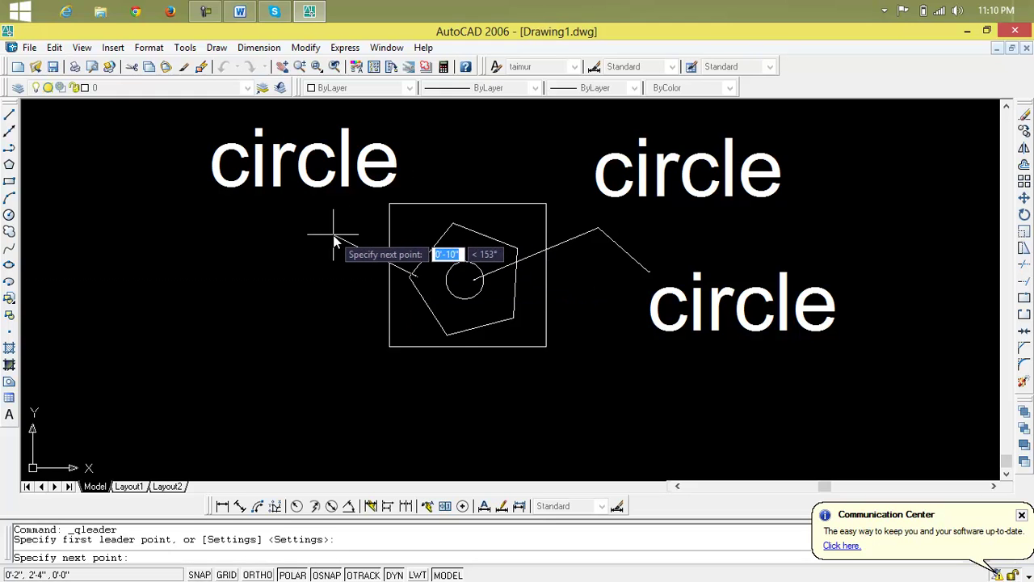
click(307, 235)
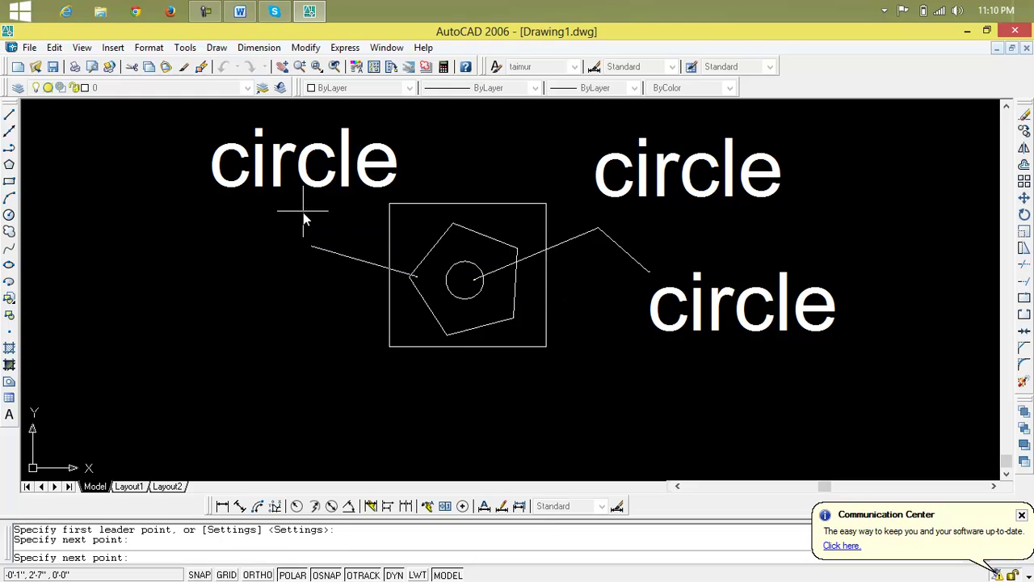
click(296, 195)
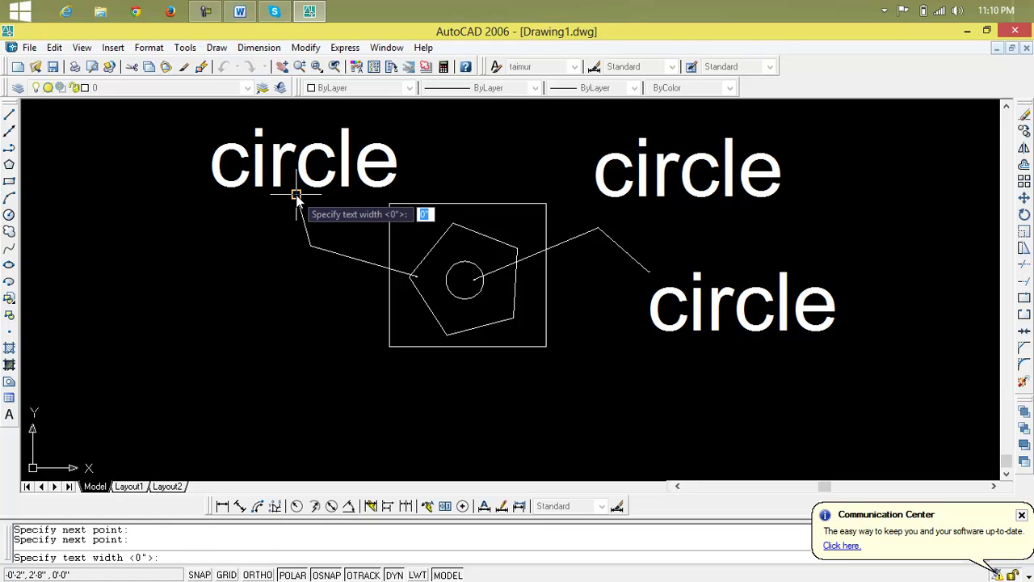
key(Return)
key(Return)
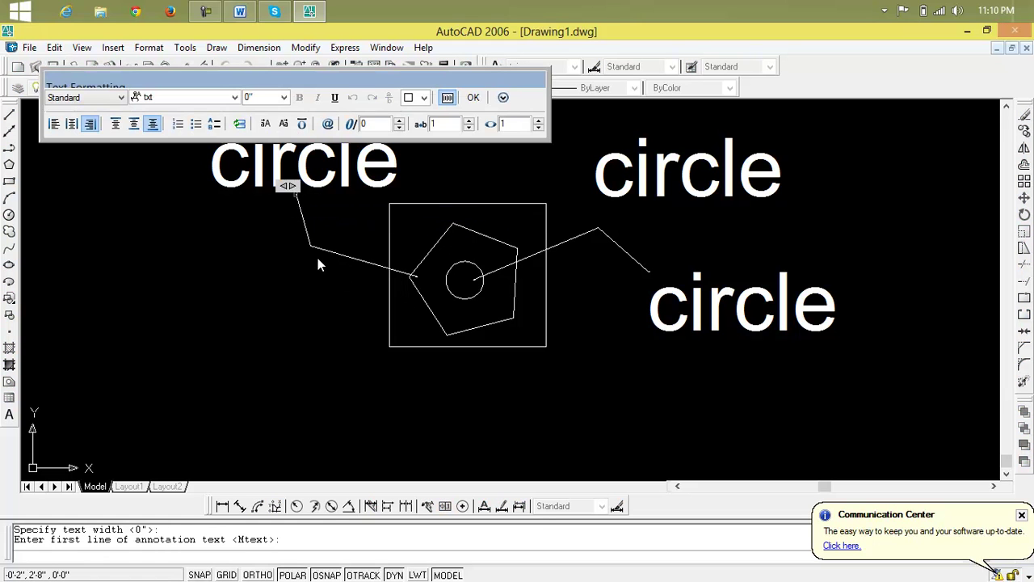
click(317, 257)
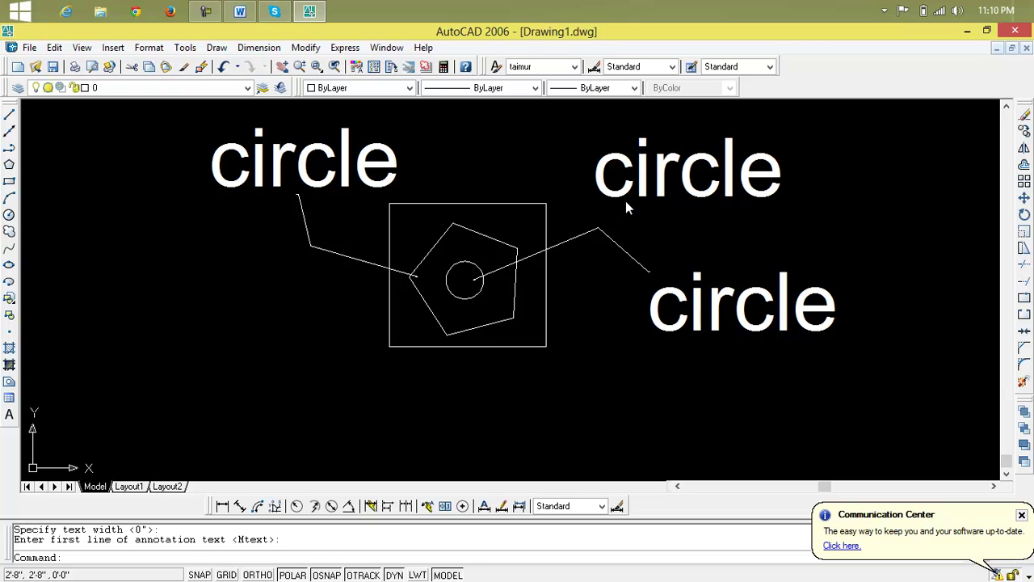
Step: Draw a quick leader from the rectangle's upper-right corner in two segments to the upper-right "circle" text, without annotation text
scroll(349, 215, up, 4)
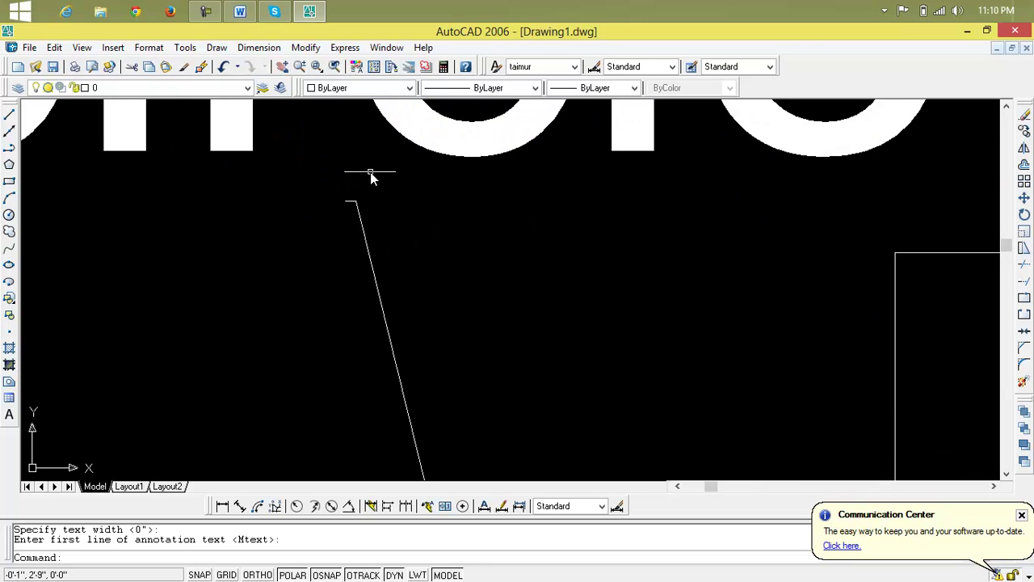
scroll(369, 169, down, 3)
scroll(799, 161, down, 4)
mouse_move(799, 164)
middle_down()
mouse_move(685, 232)
mouse_move(616, 238)
middle_up()
scroll(646, 242, up, 3)
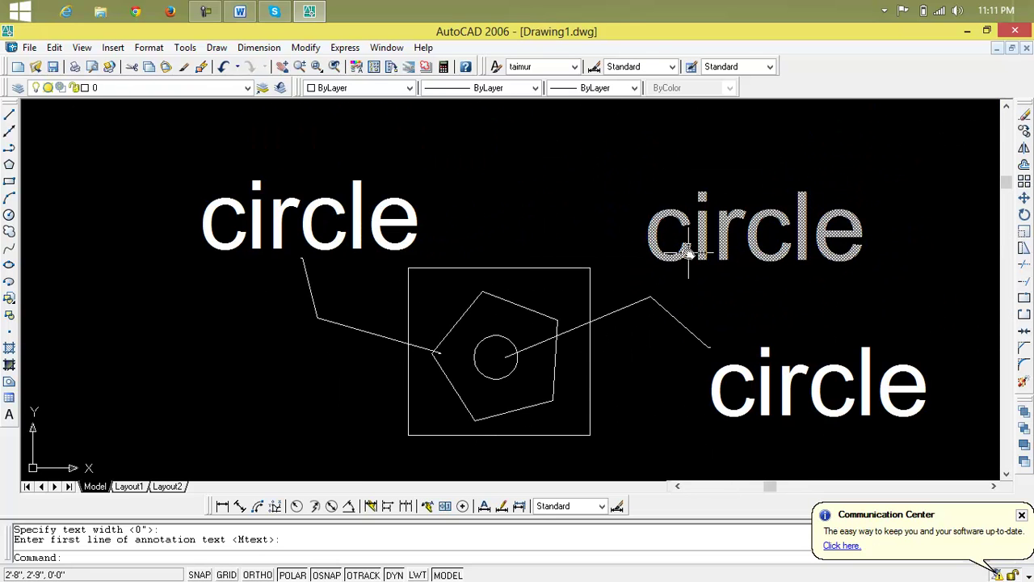
click(428, 507)
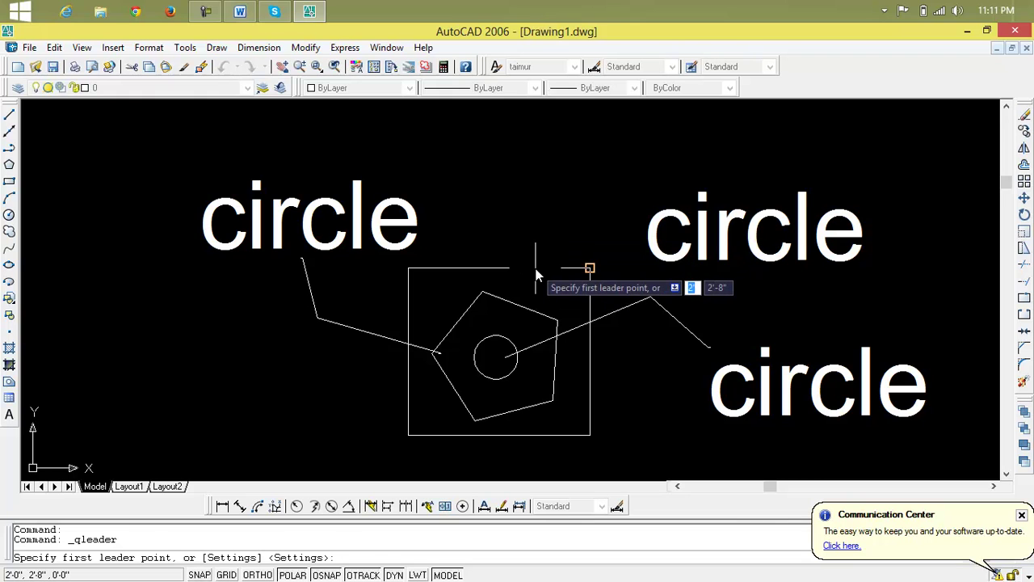
click(590, 267)
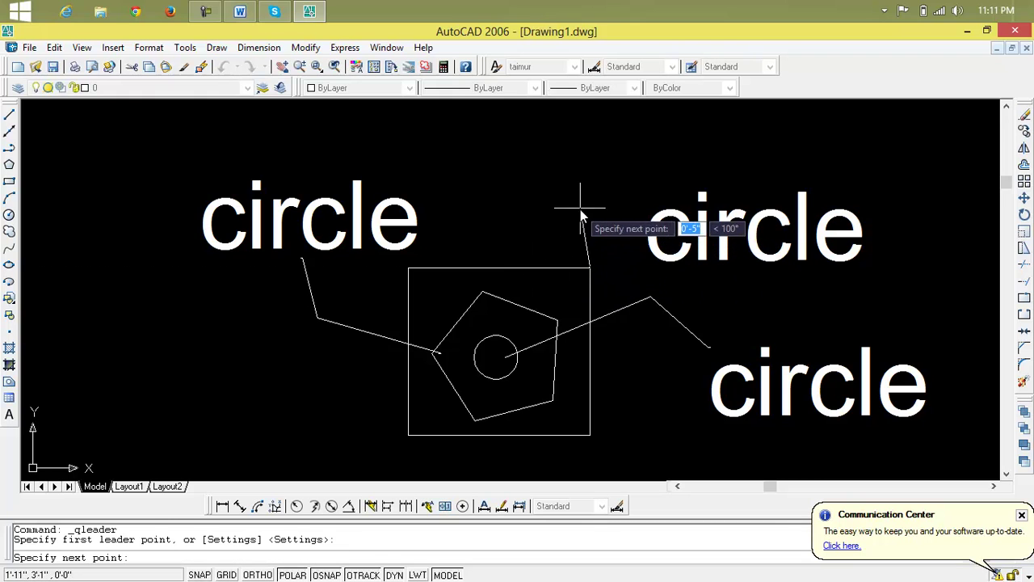
click(599, 196)
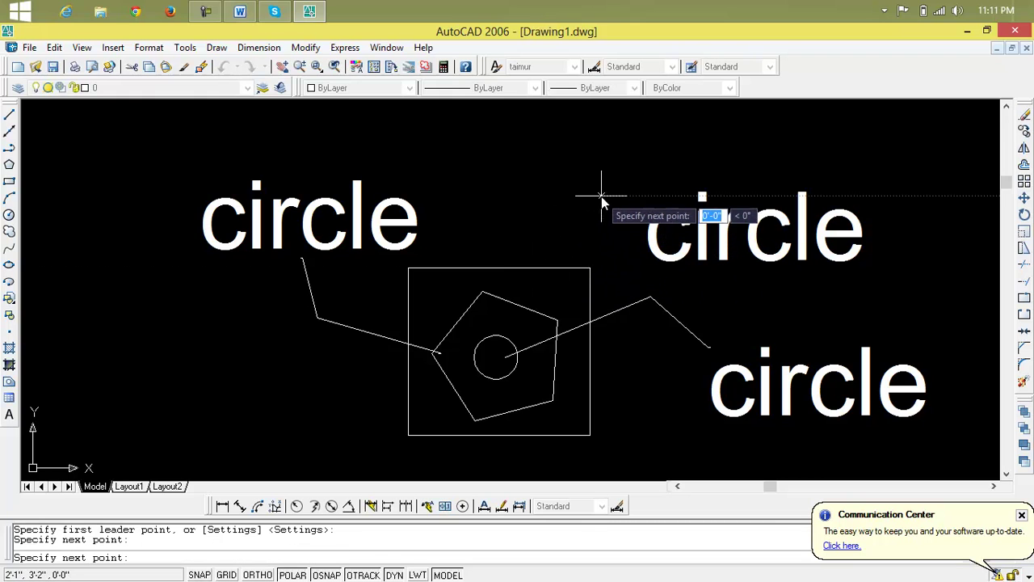
click(650, 209)
key(Return)
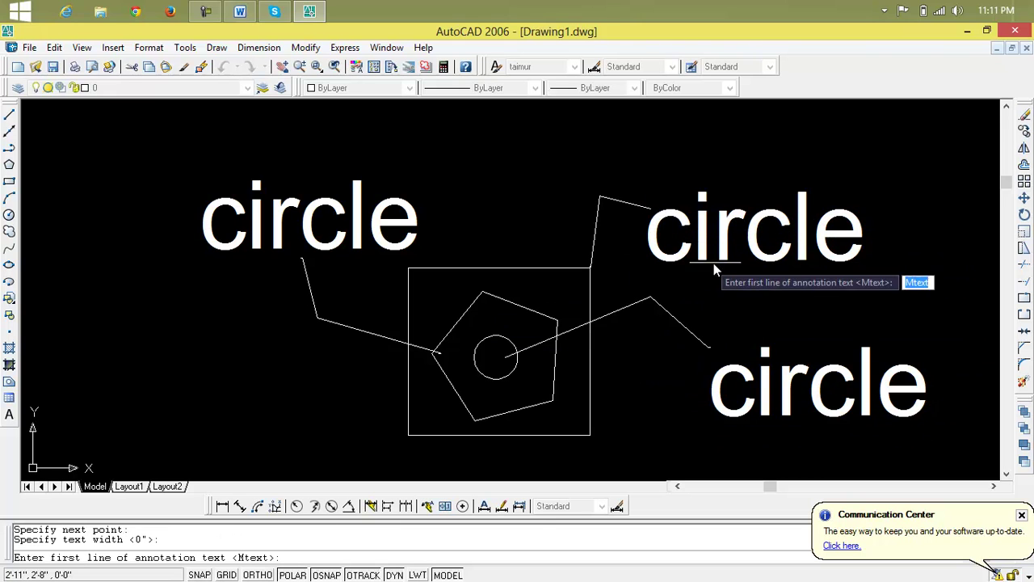
key(Escape)
Step: Replace the upper-left "circle" text with "polygon" and close the text editor
double_click(381, 230)
drag(434, 227, 208, 224)
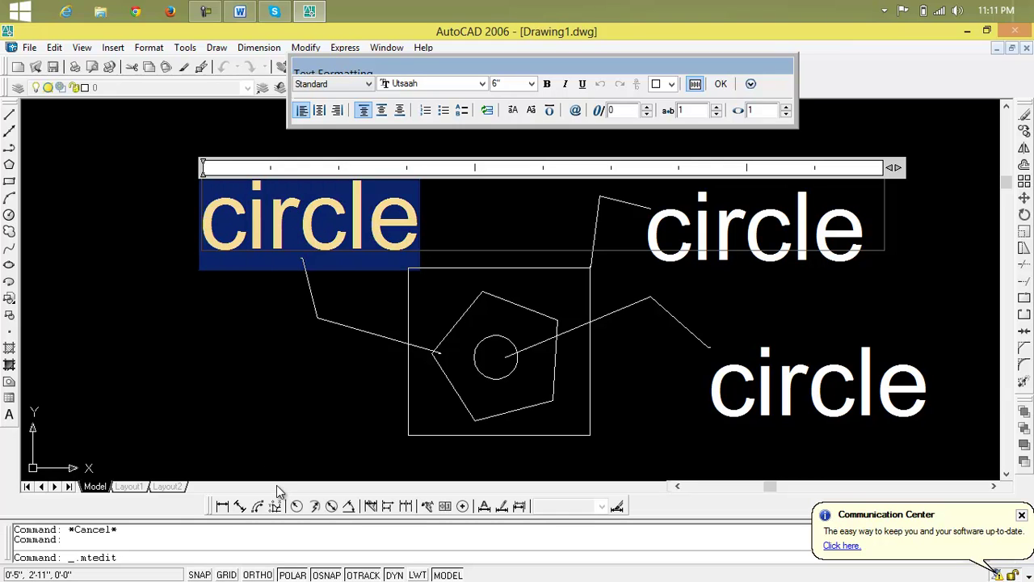
text(p)
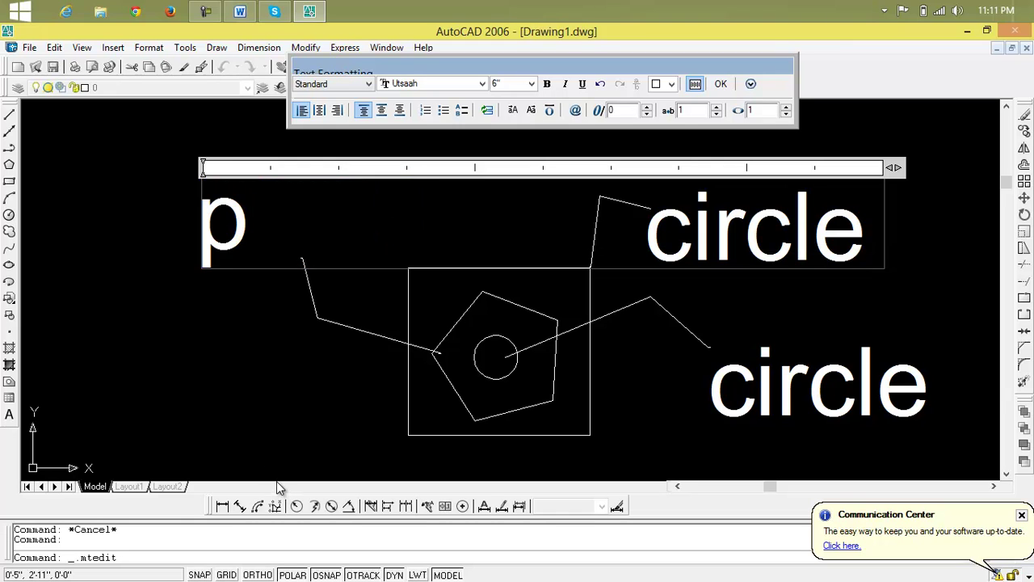
text(olygon)
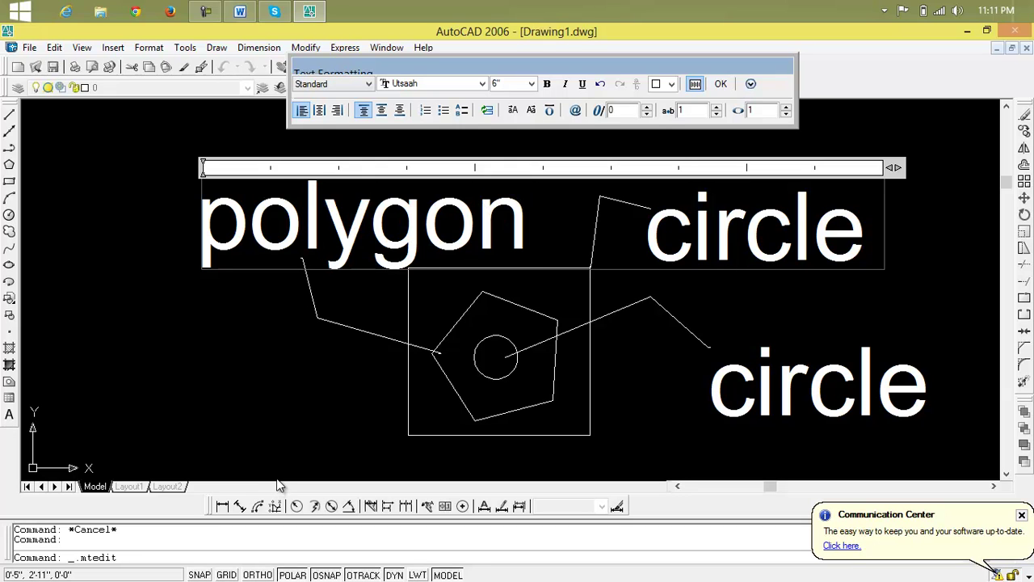
click(356, 255)
key(BackSpace)
text(i)
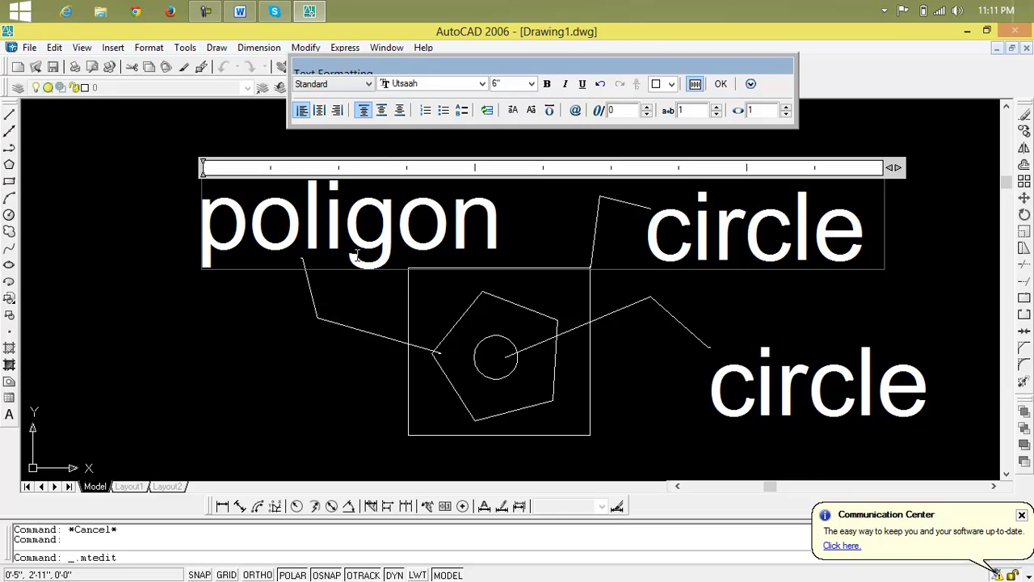
key(BackSpace)
text(y)
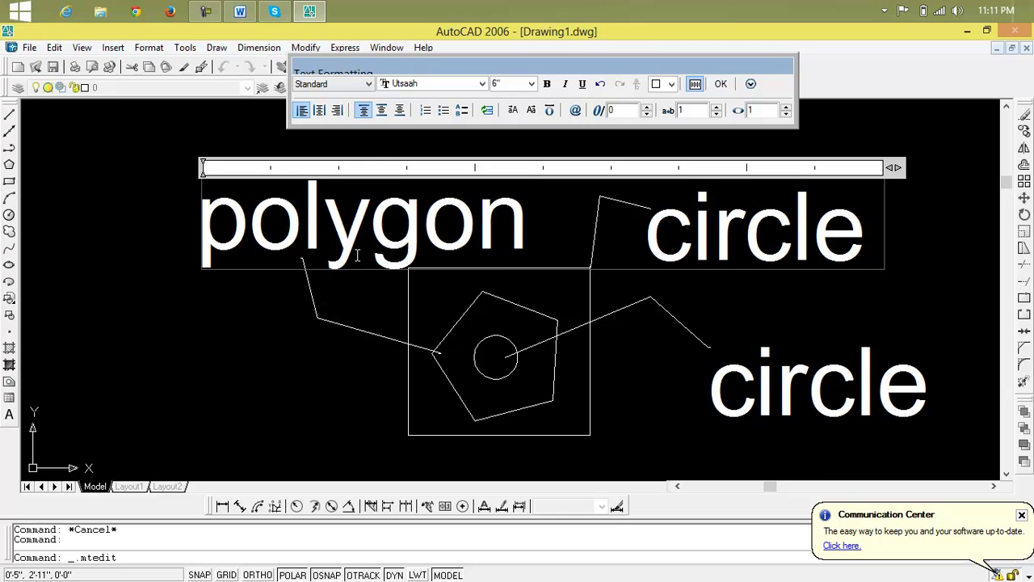
click(305, 408)
Step: Replace the upper-right "circle" text with "rect" and close the text editor
click(714, 232)
click(823, 231)
click(823, 233)
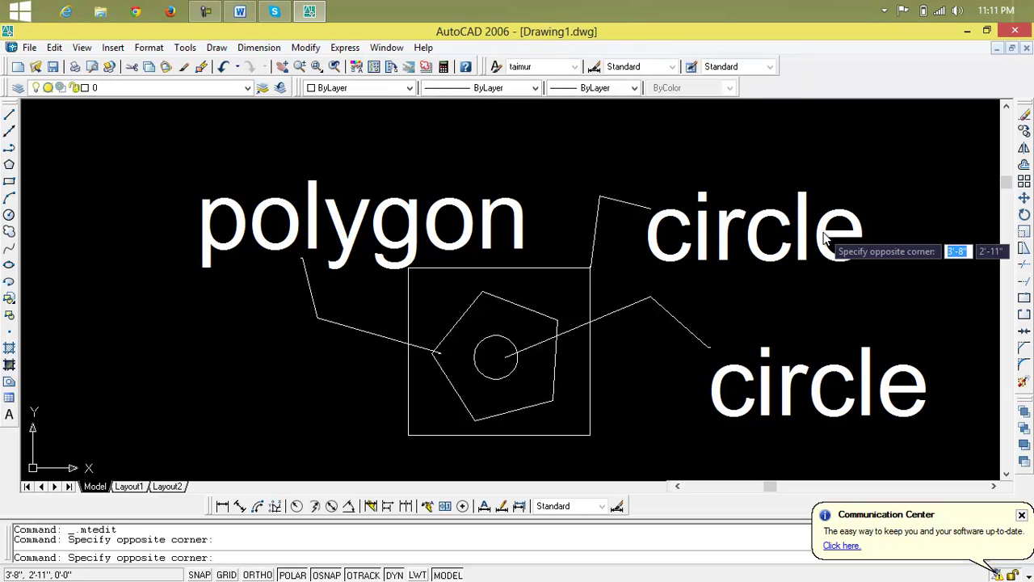
click(819, 239)
click(819, 233)
click(820, 242)
double_click(820, 242)
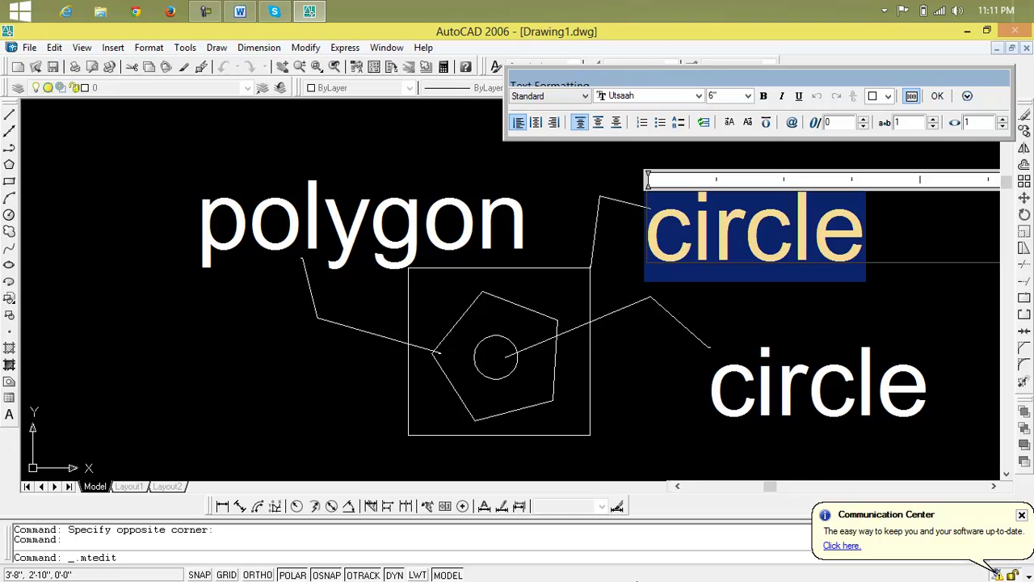
text(re)
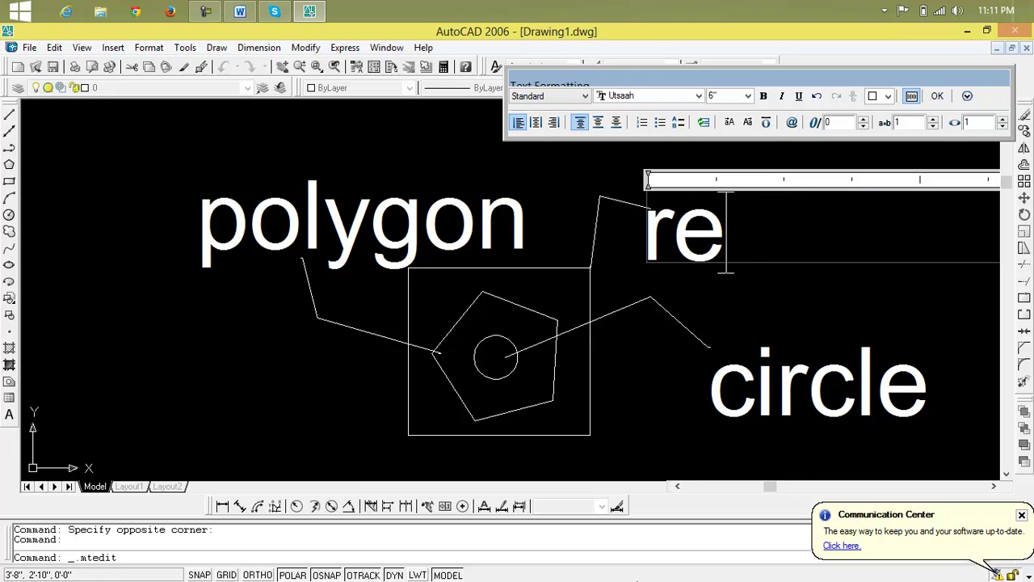
text(cy)
key(BackSpace)
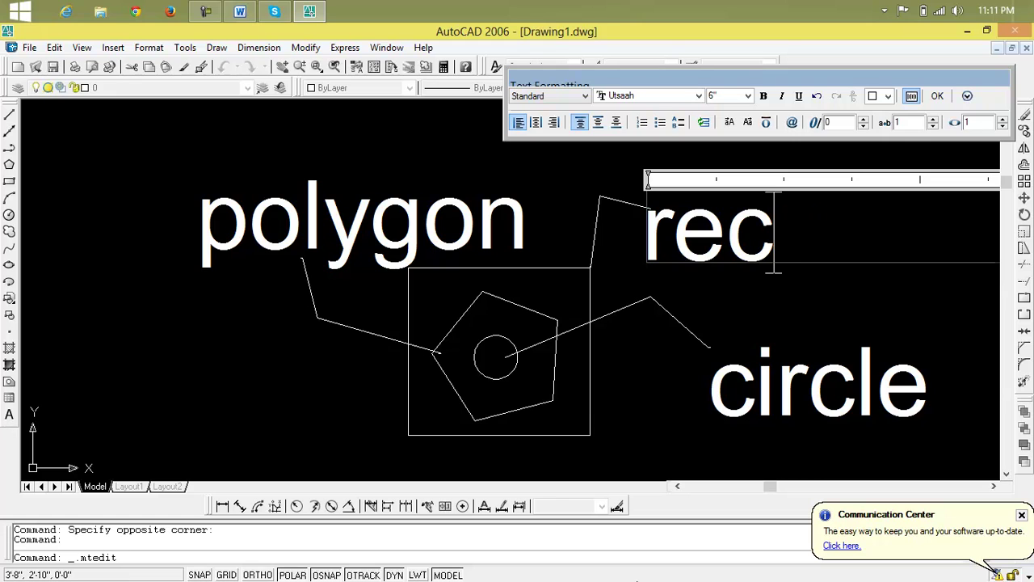
text(t)
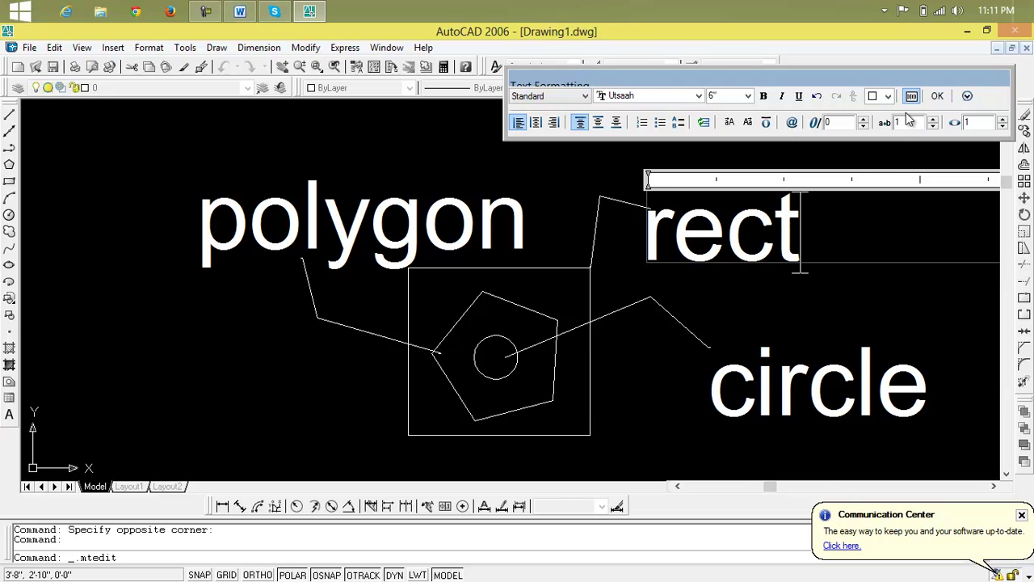
click(937, 95)
Step: Erase all the shapes, leaders and label texts from the drawing
scroll(501, 469, down, 2)
middle_drag(491, 485, 337, 343)
click(710, 136)
click(179, 328)
key(Delete)
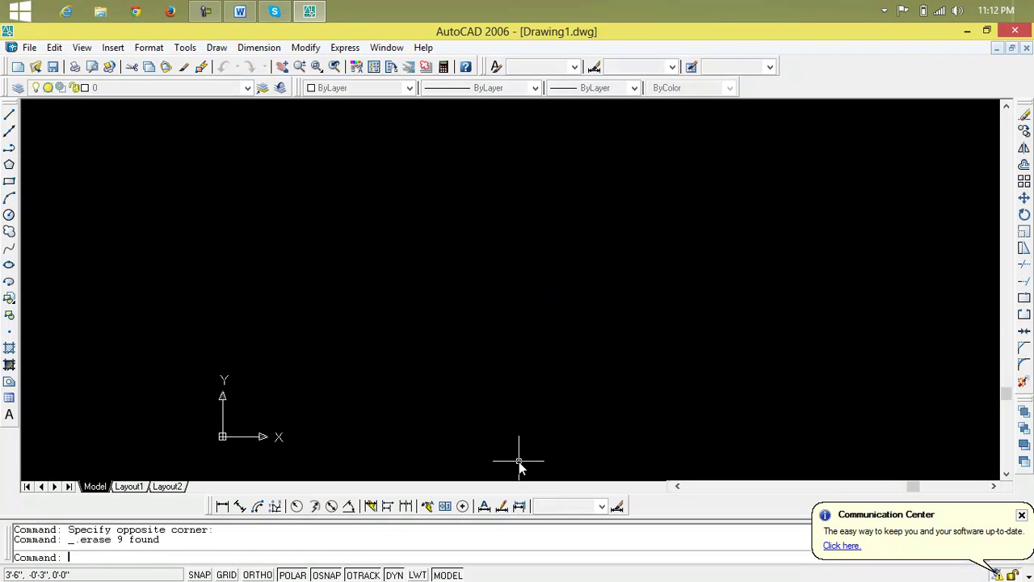
Step: Turn off displaying the UCS icon at the UCS origin point in the UCS settings
text(u)
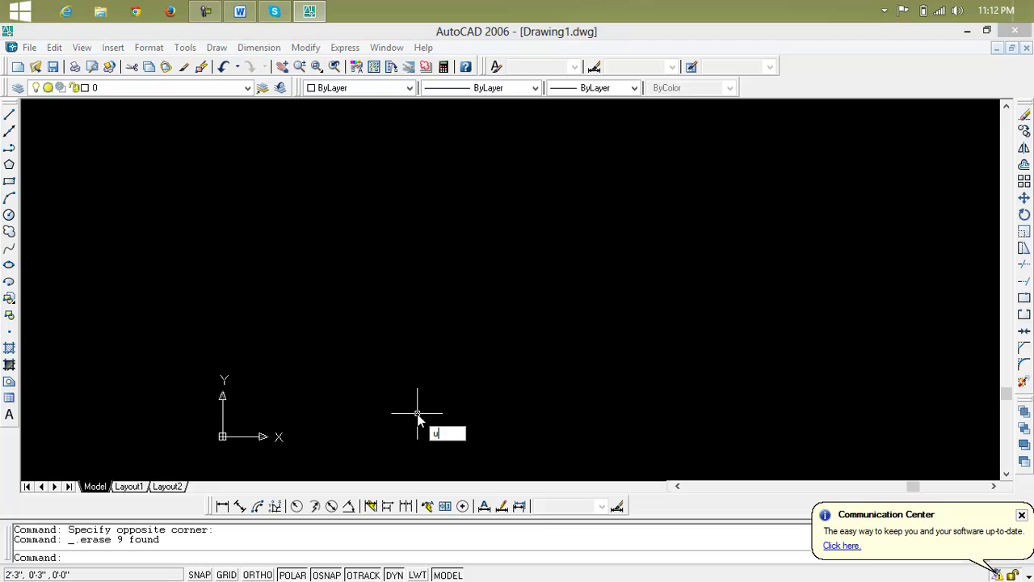
text(c)
key(Return)
click(421, 270)
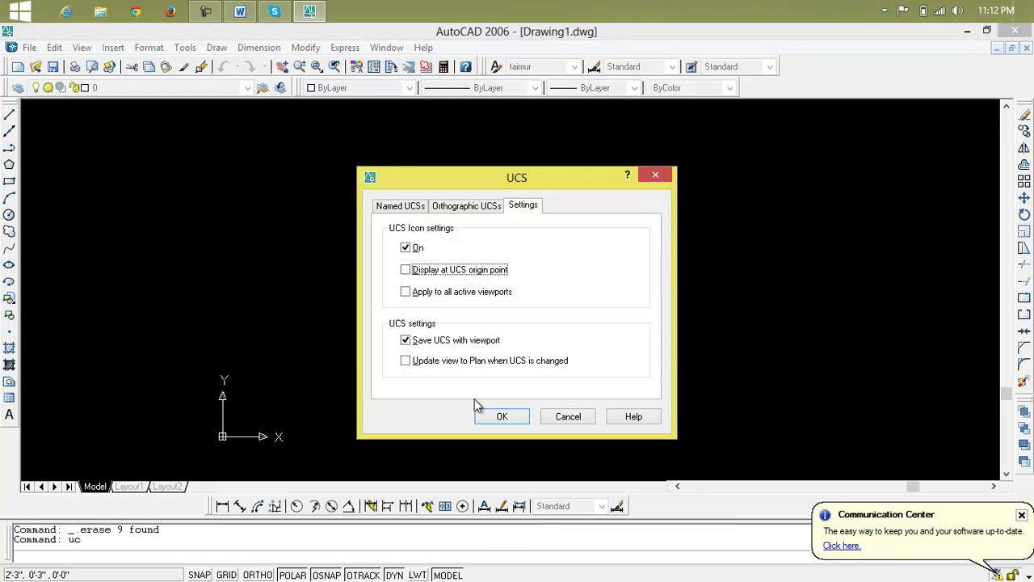
click(499, 417)
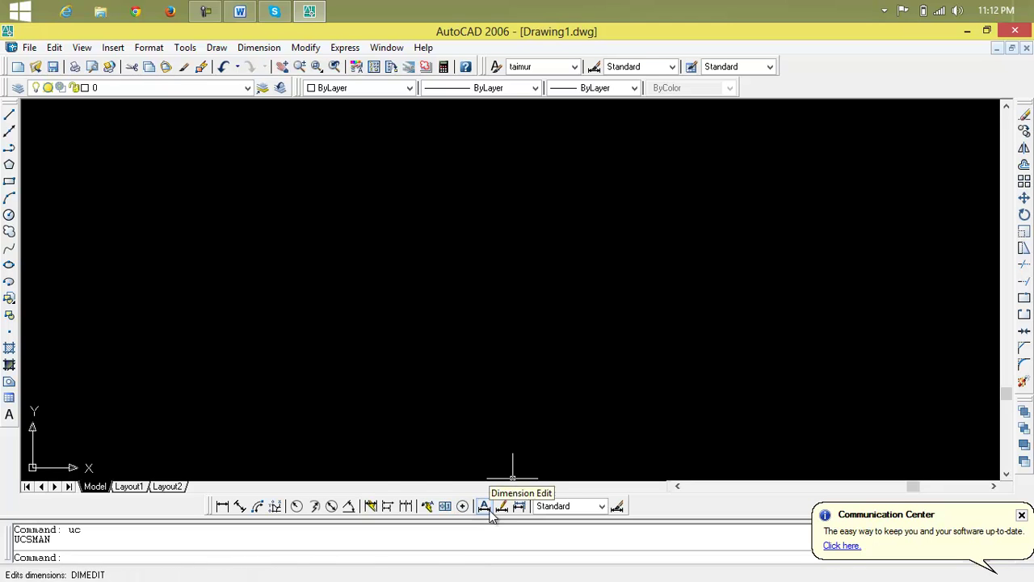
Step: Draw a circle with a radius of about 8" in the empty drawing
click(8, 215)
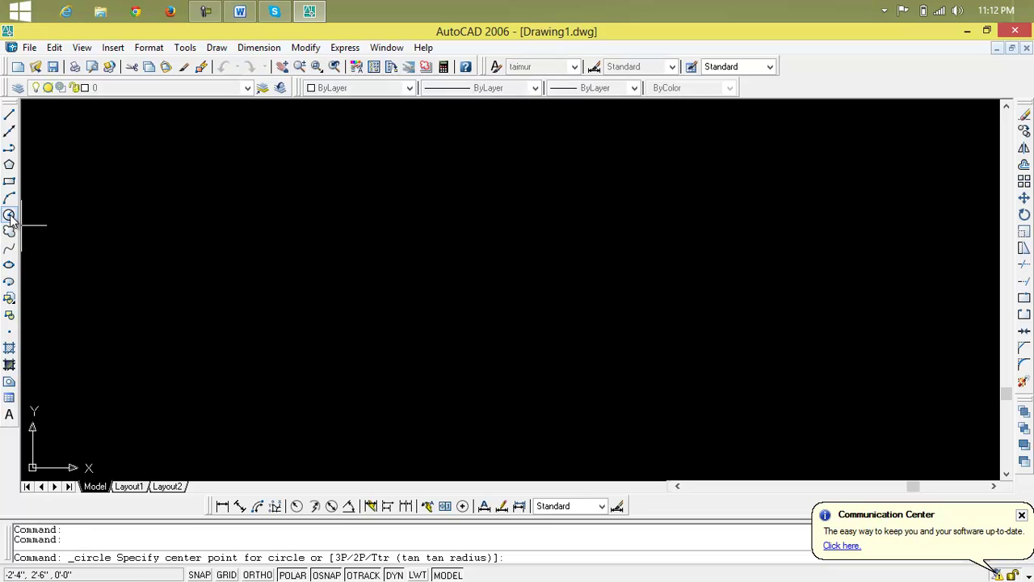
click(242, 215)
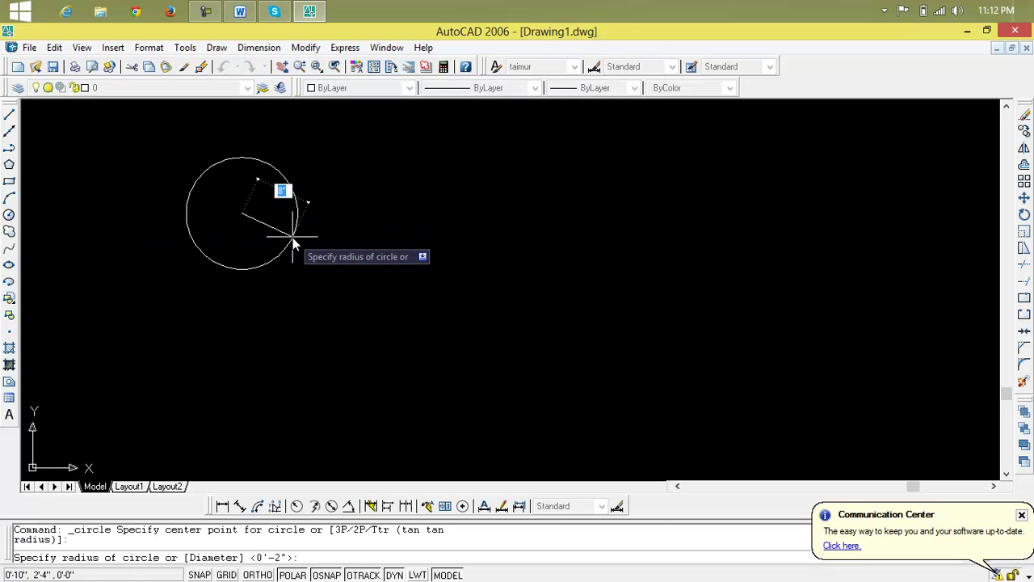
click(291, 236)
middle_drag(257, 225, 340, 291)
scroll(339, 283, up, 5)
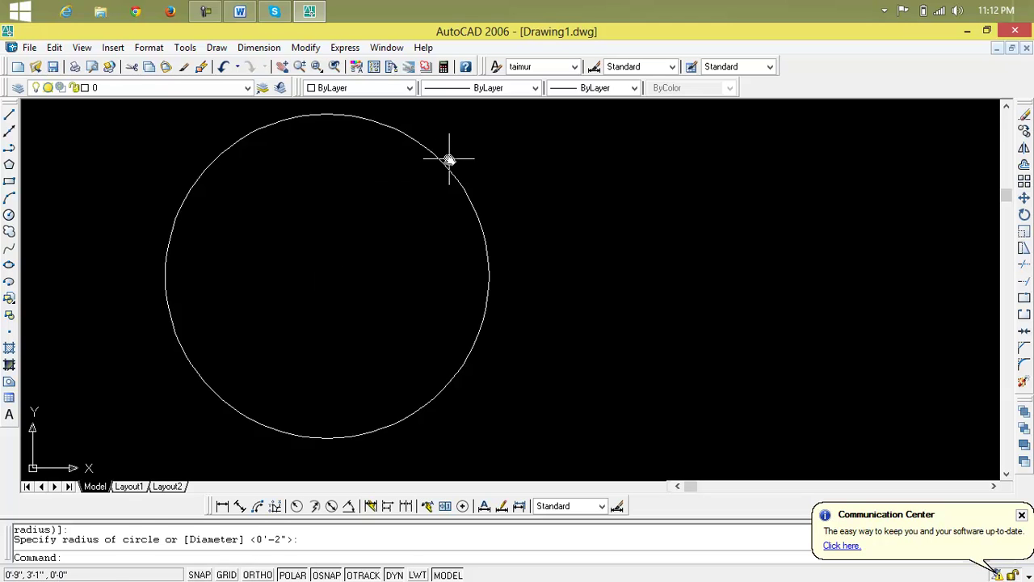
Step: Add a center mark to the circle with the Center Mark dimension command
click(449, 159)
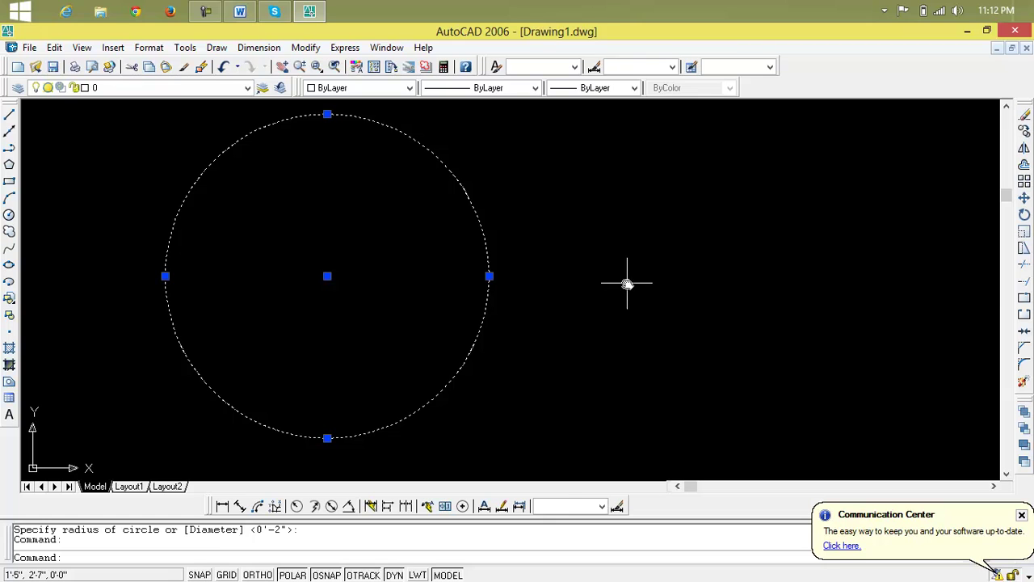
key(Escape)
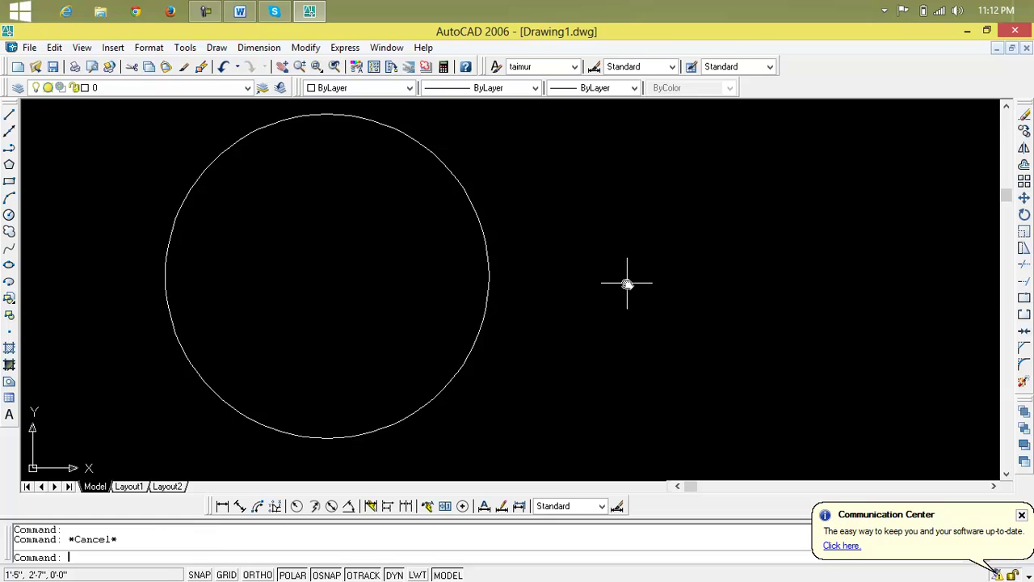
click(463, 507)
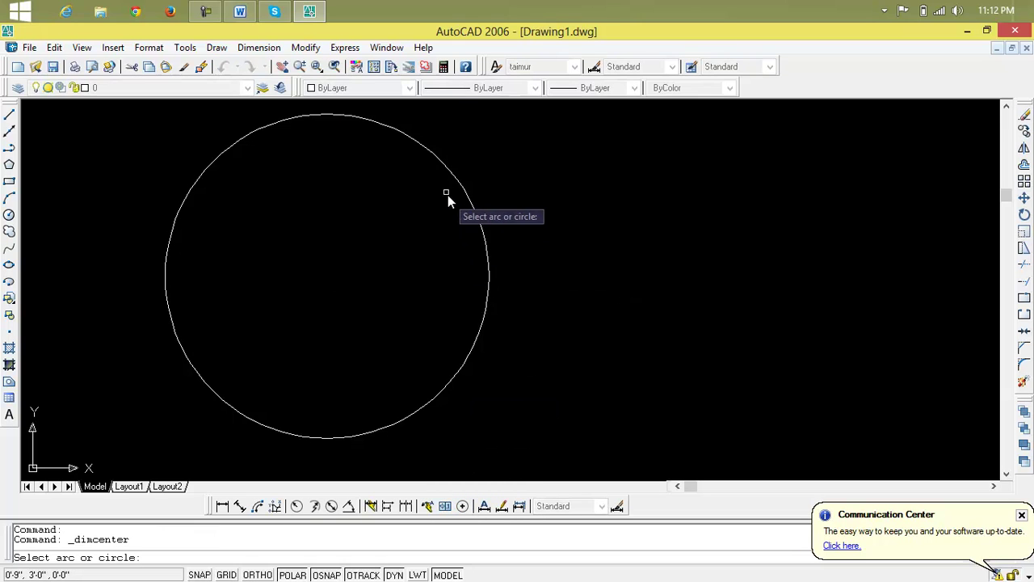
click(445, 170)
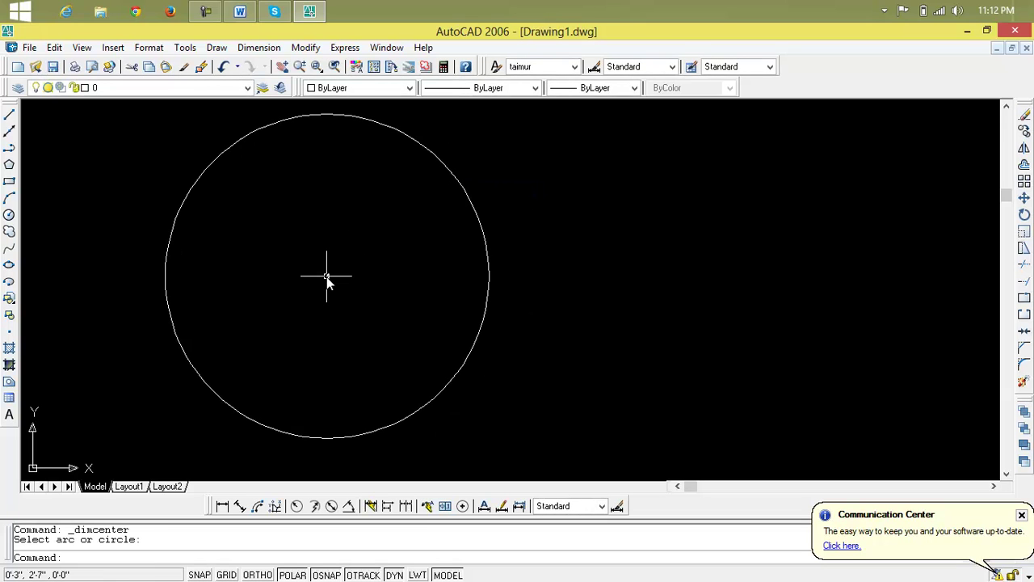
Step: Draw two smaller circles from the center mark inside the large circle, with radii of about 6" and 5"
text(c)
key(Return)
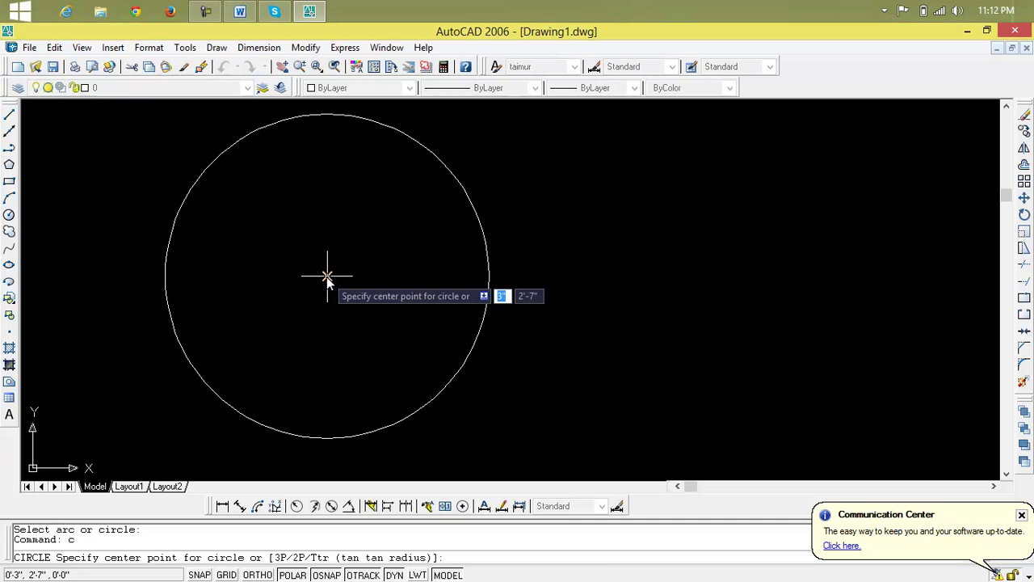
click(326, 276)
click(404, 172)
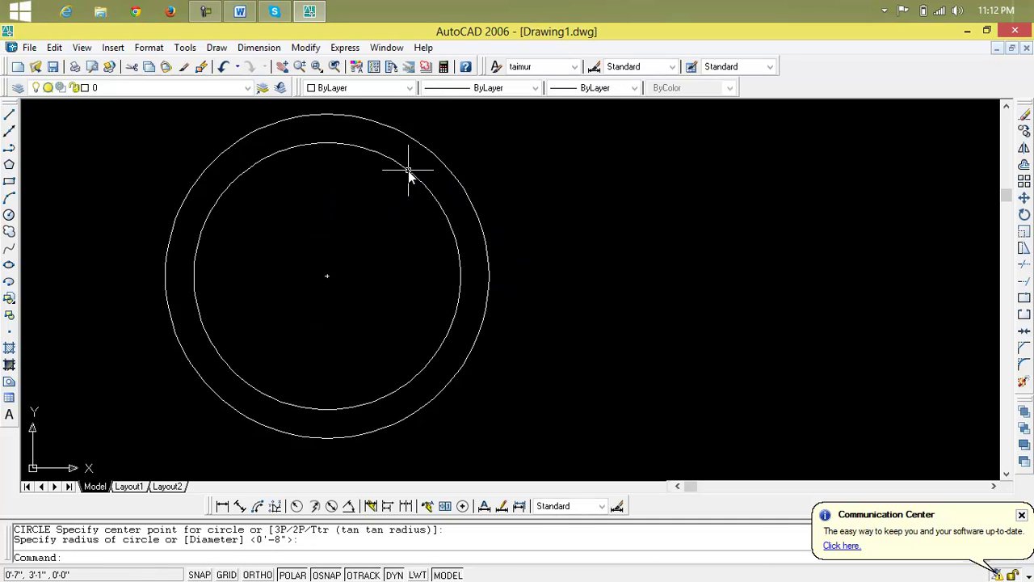
key(Return)
click(326, 277)
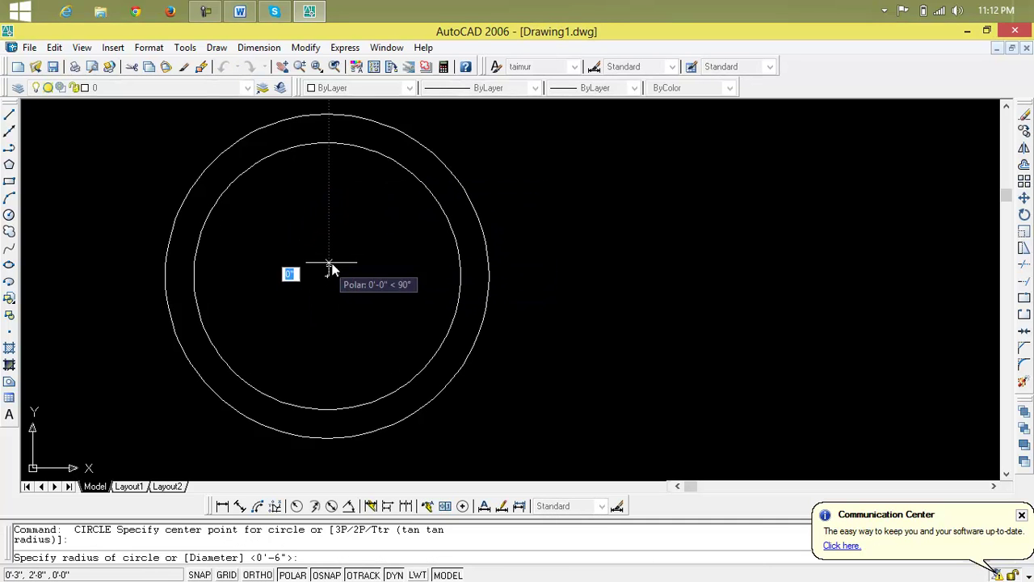
click(399, 191)
Step: Draw two more circles around the center mark inside the existing ones, with radii of about 4" and 3"
key(Return)
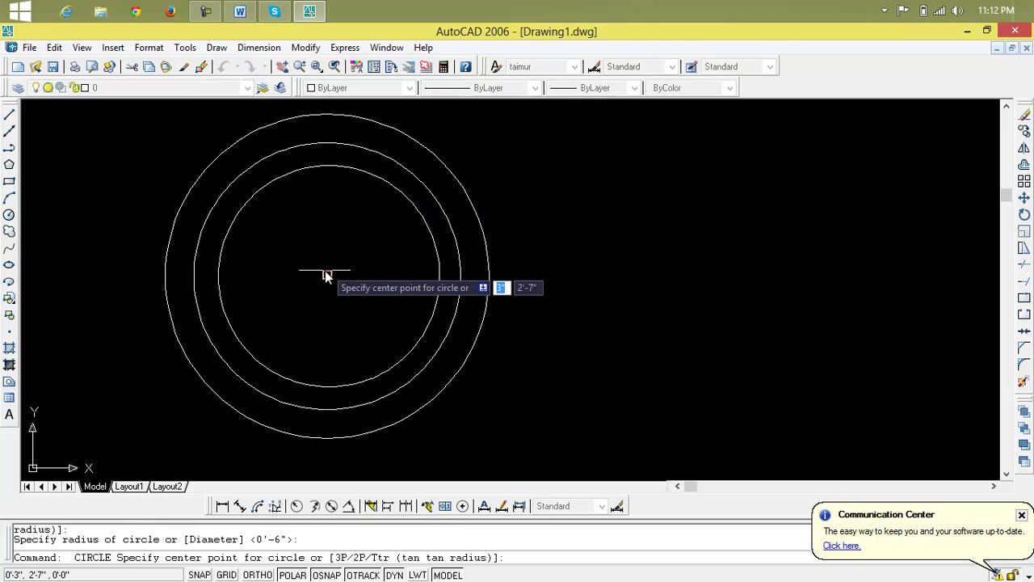
click(324, 276)
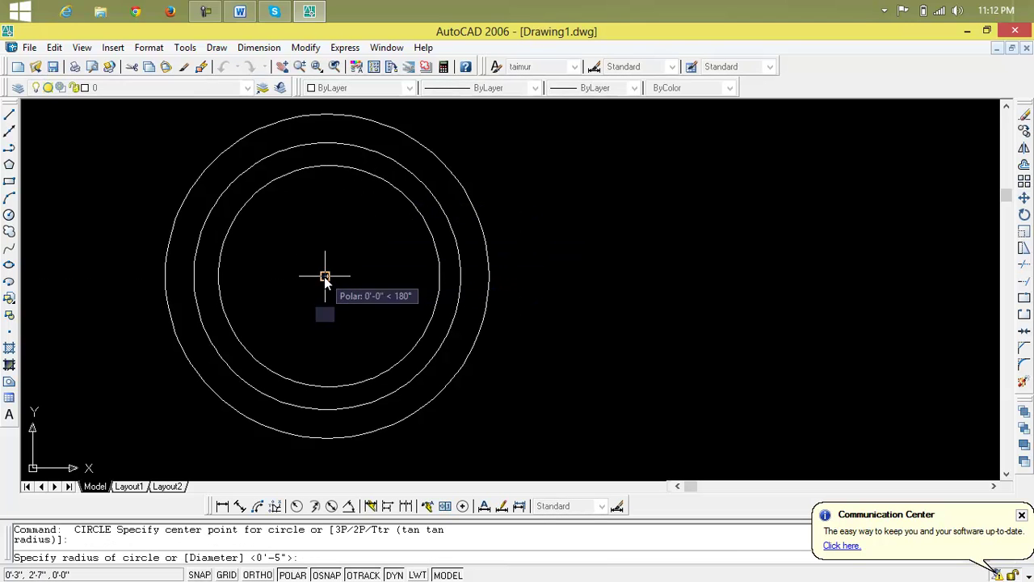
click(391, 220)
key(Return)
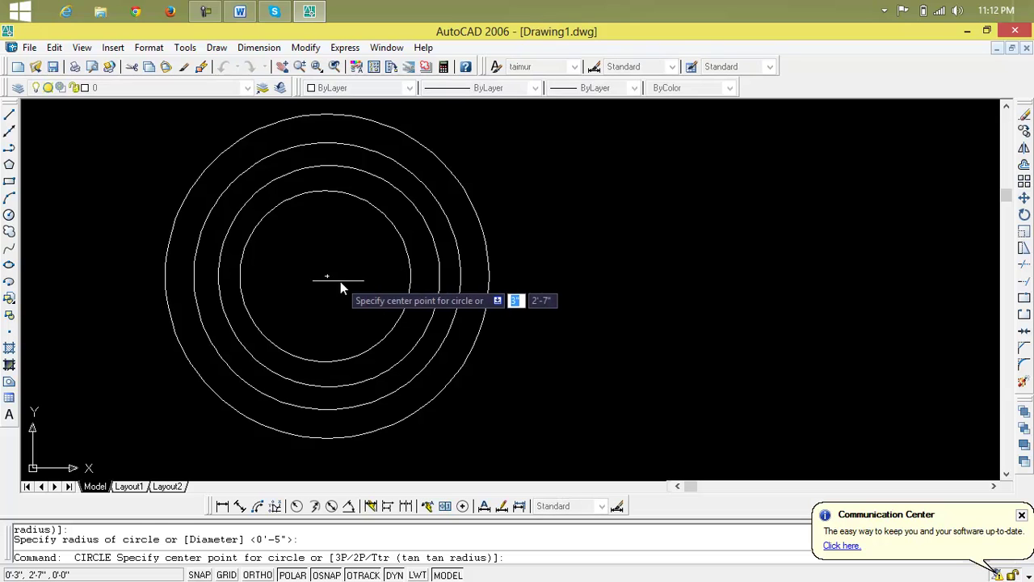
click(329, 276)
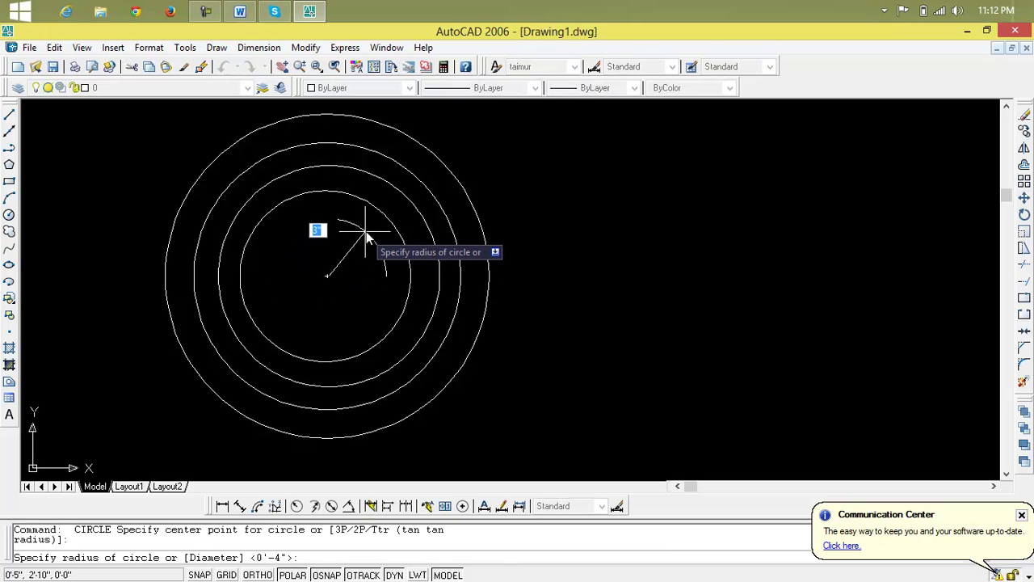
click(372, 230)
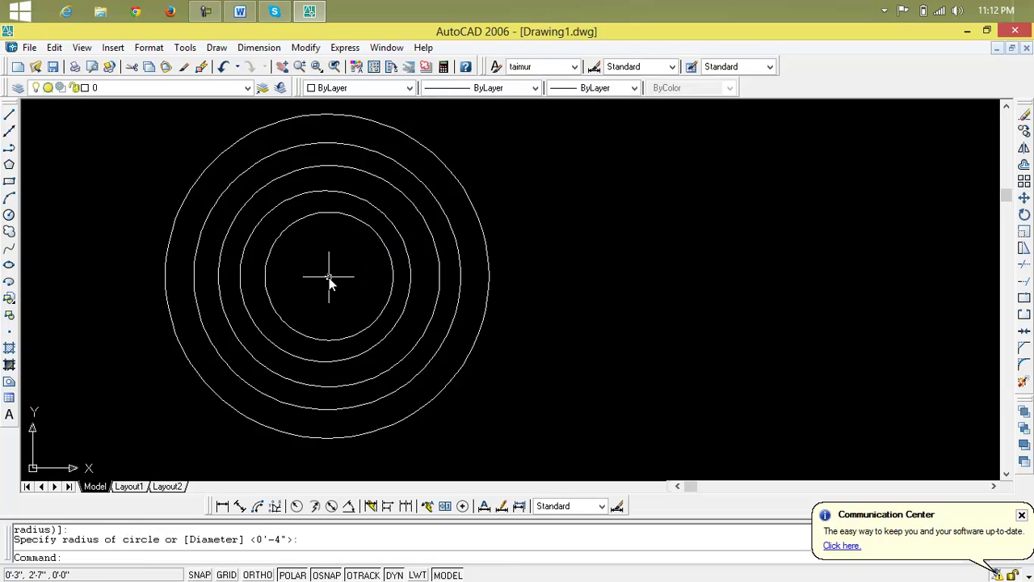
Step: Draw one more circle from the center mark, inside the smallest existing circle
click(329, 277)
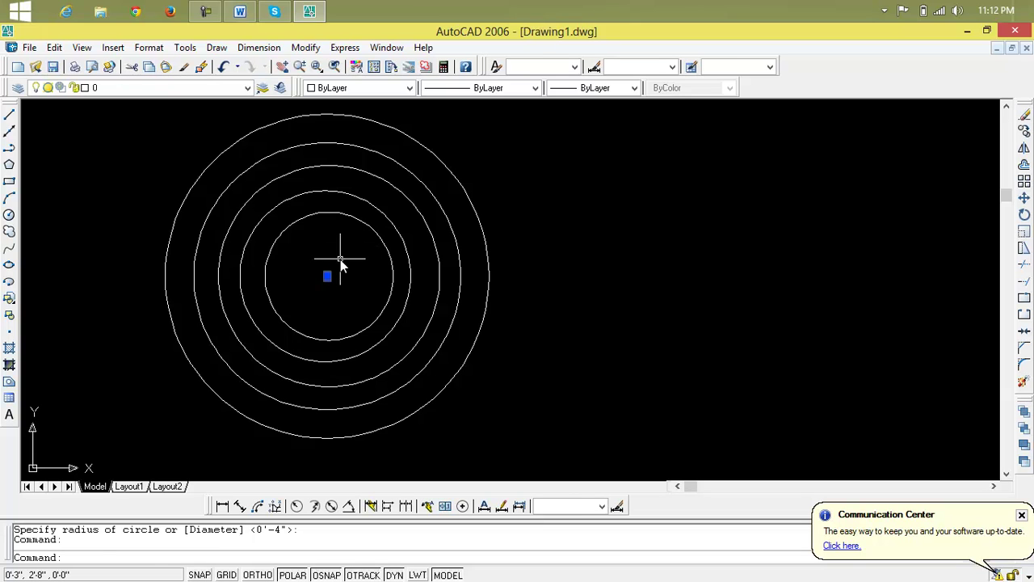
key(Escape)
key(Return)
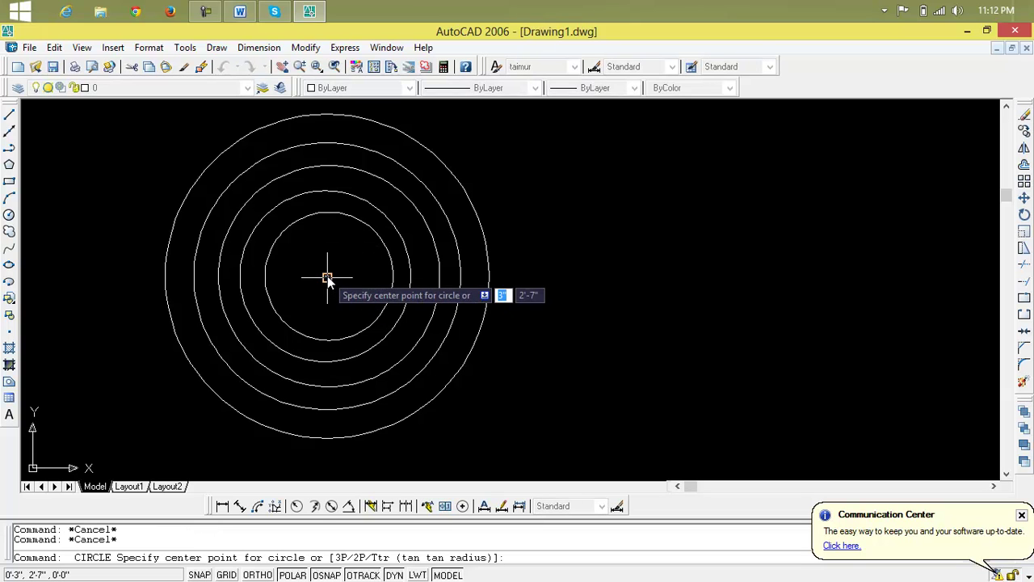
click(328, 278)
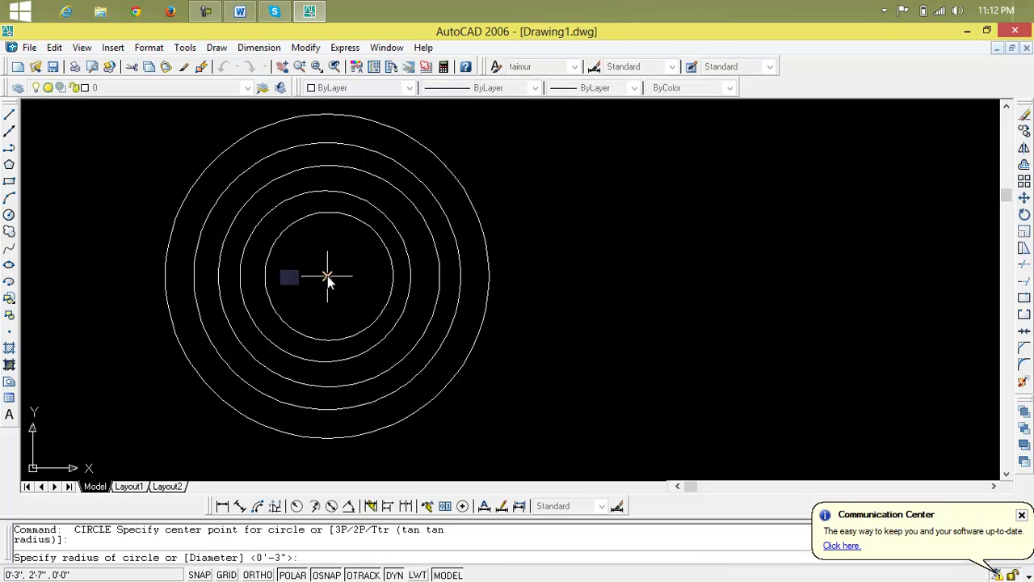
click(372, 277)
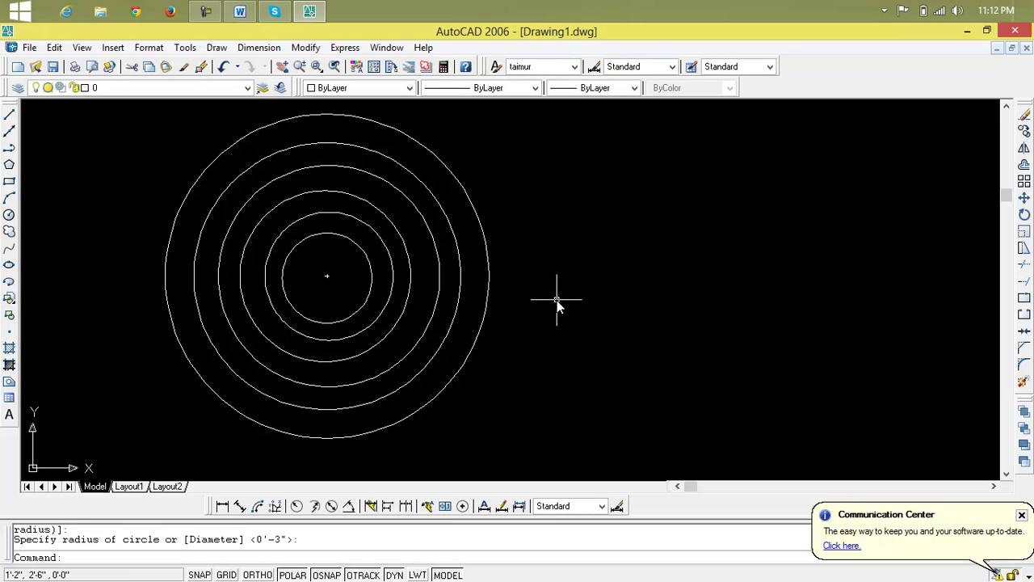
key(Escape)
Step: Erase all the concentric circles together with their center mark
scroll(548, 297, down, 2)
middle_drag(547, 300, 499, 310)
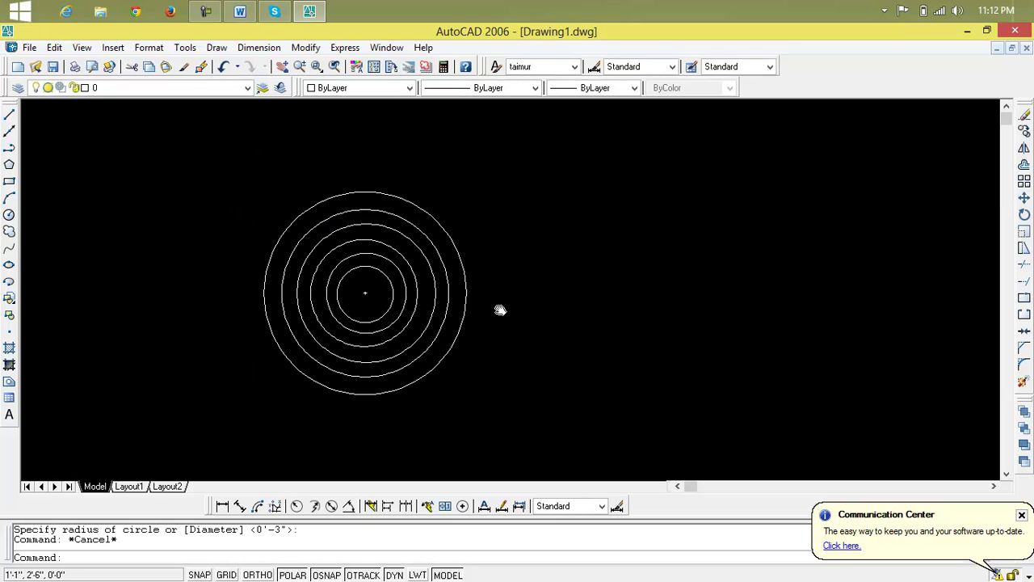
click(549, 148)
click(275, 385)
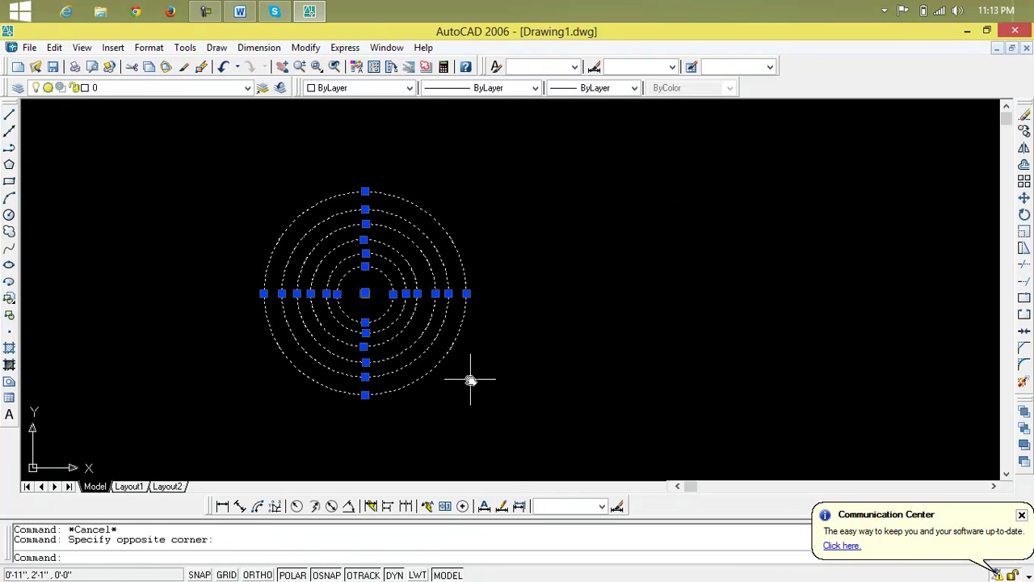
key(Delete)
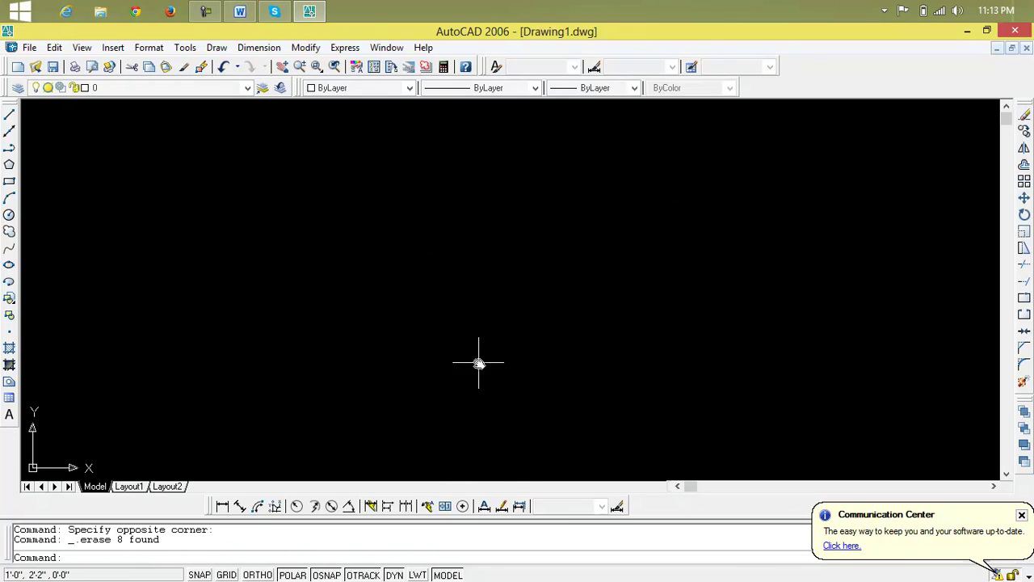
click(486, 511)
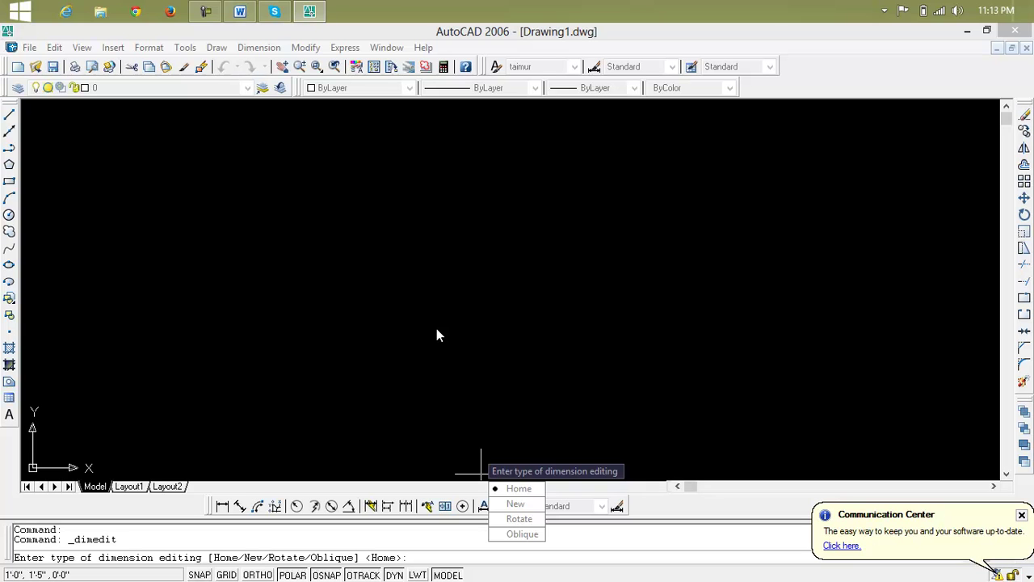
key(Escape)
key(Escape)
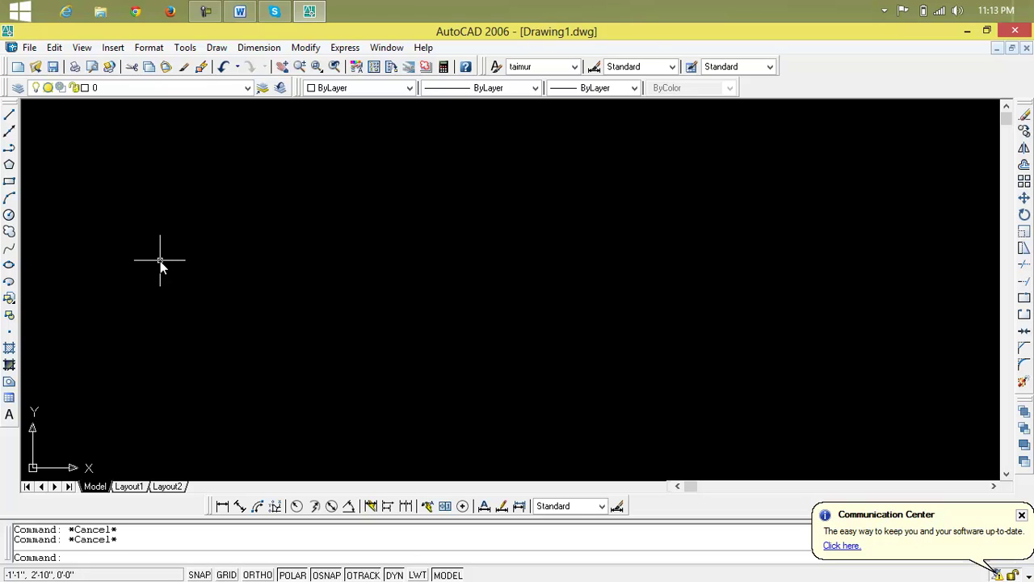
Step: Draw a rectangle about 1'-4" wide and 1'-2" high in the empty drawing
click(10, 183)
click(287, 207)
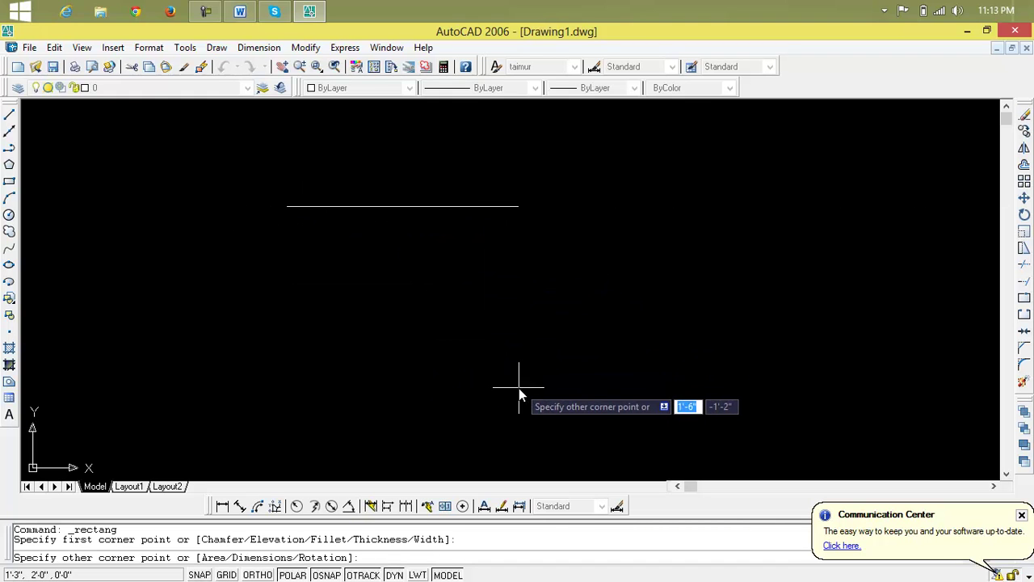
click(487, 388)
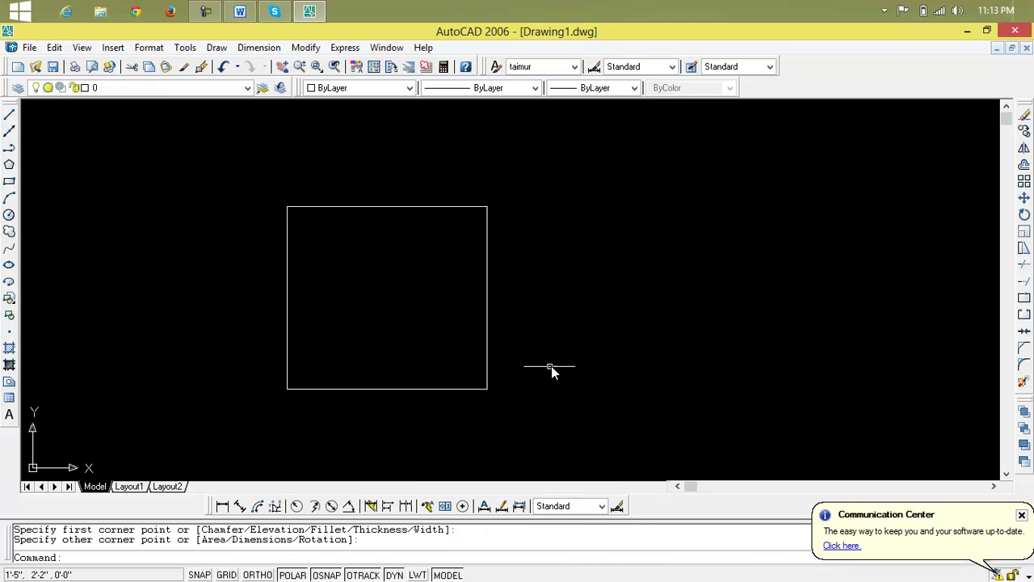
click(220, 507)
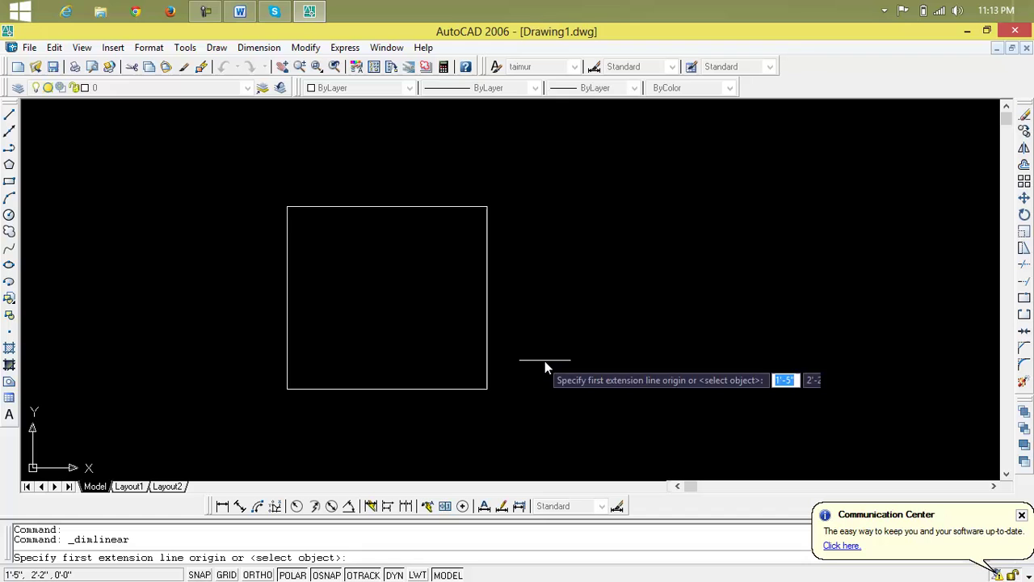
click(487, 306)
click(485, 298)
key(Escape)
key(Escape)
key(Escape)
click(222, 507)
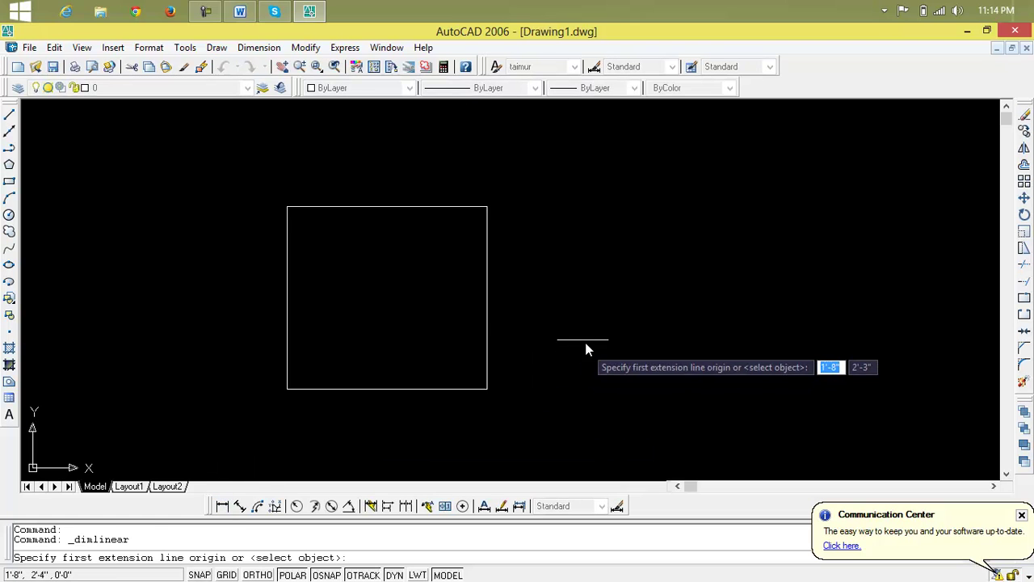
click(532, 296)
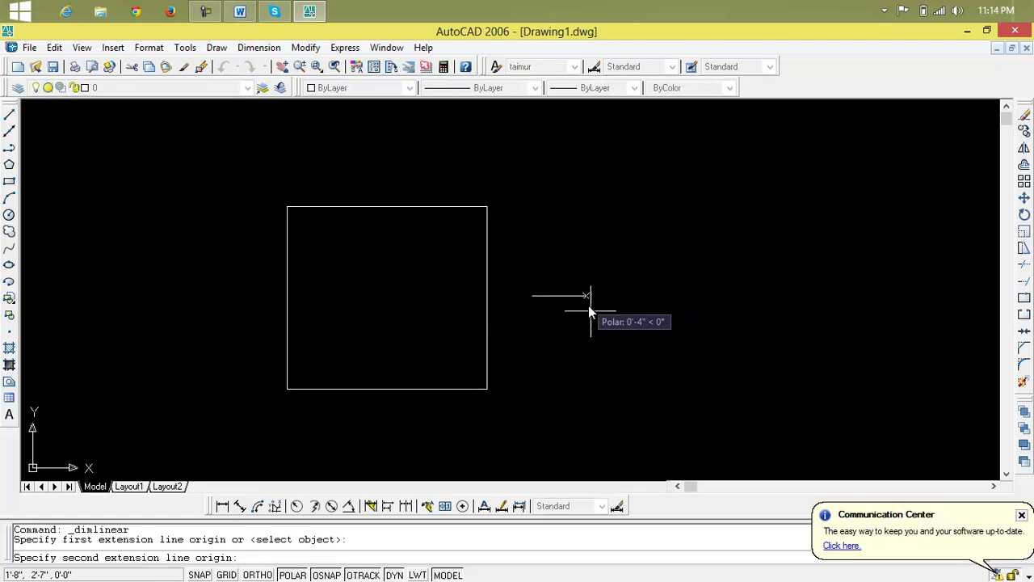
key(Escape)
key(Escape)
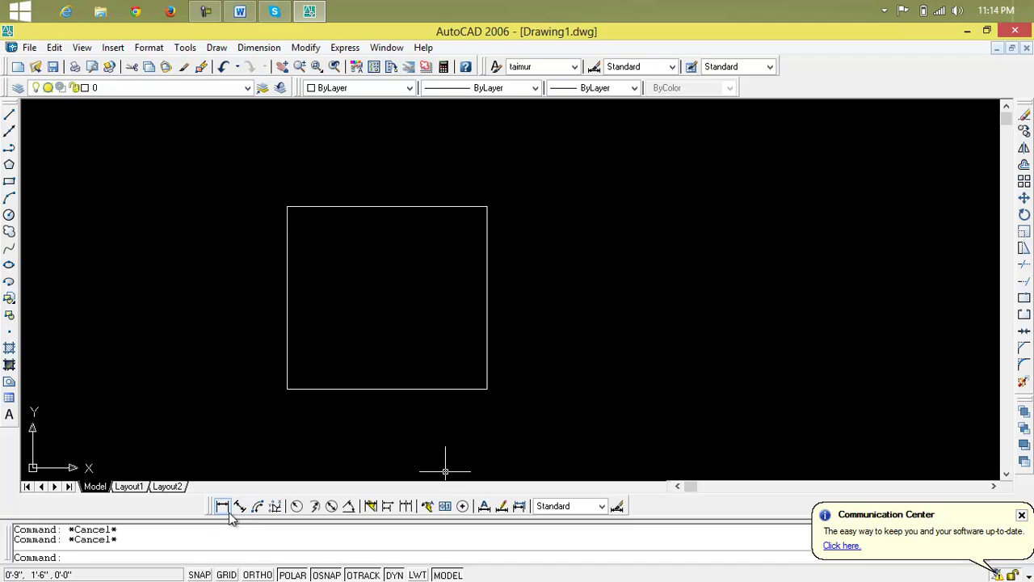
click(223, 506)
click(239, 430)
click(239, 430)
right_click(239, 430)
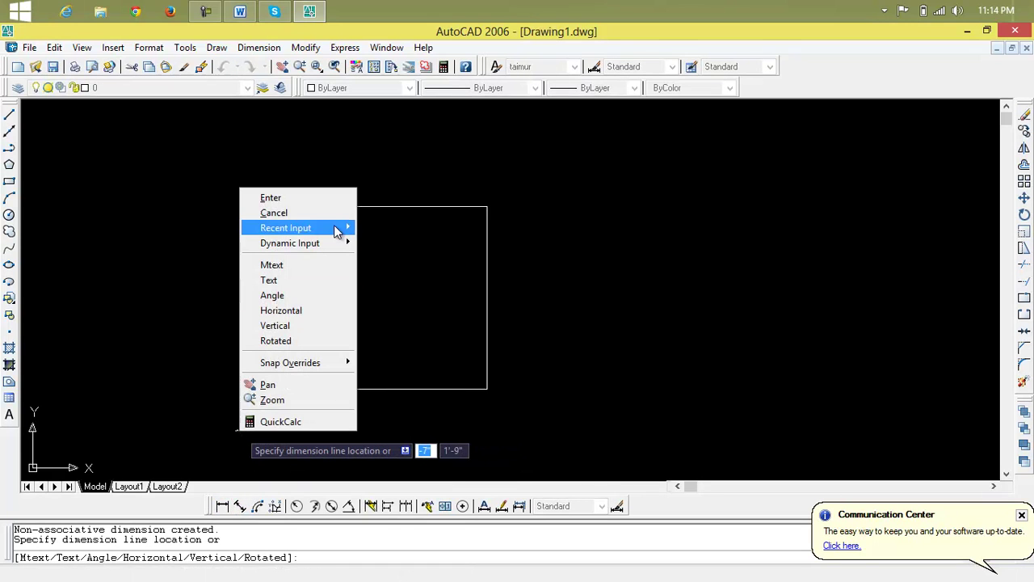
click(275, 196)
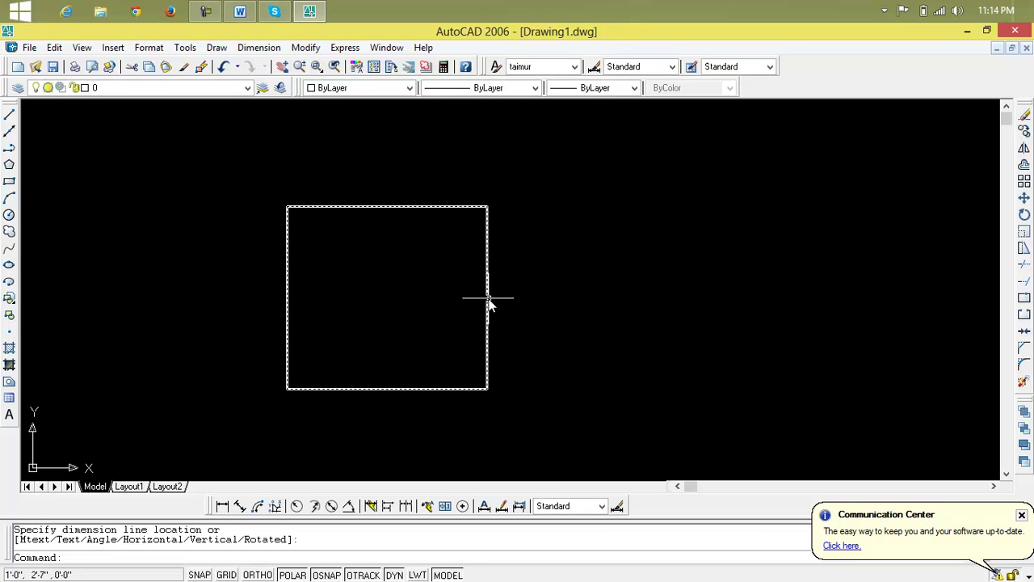
key(Escape)
key(Escape)
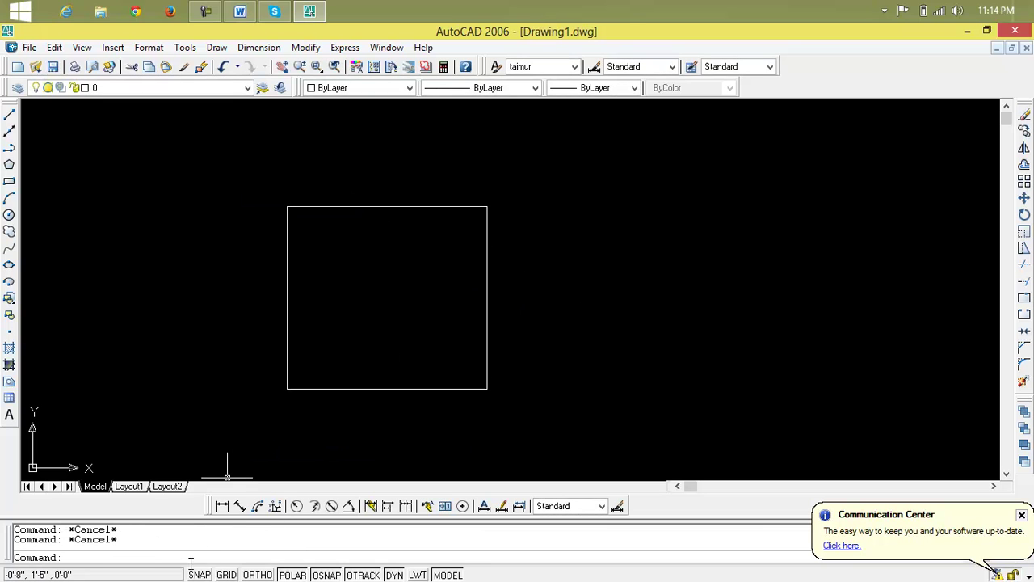
Step: Add aligned dimensions to the rectangle's right and top edges by selecting each edge, placing them outside the shape
click(239, 507)
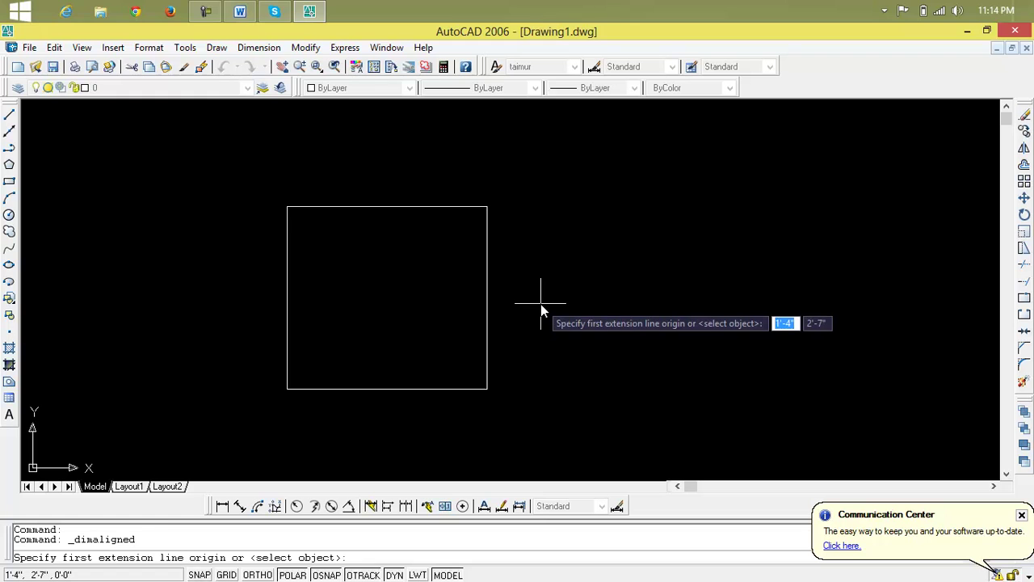
key(Return)
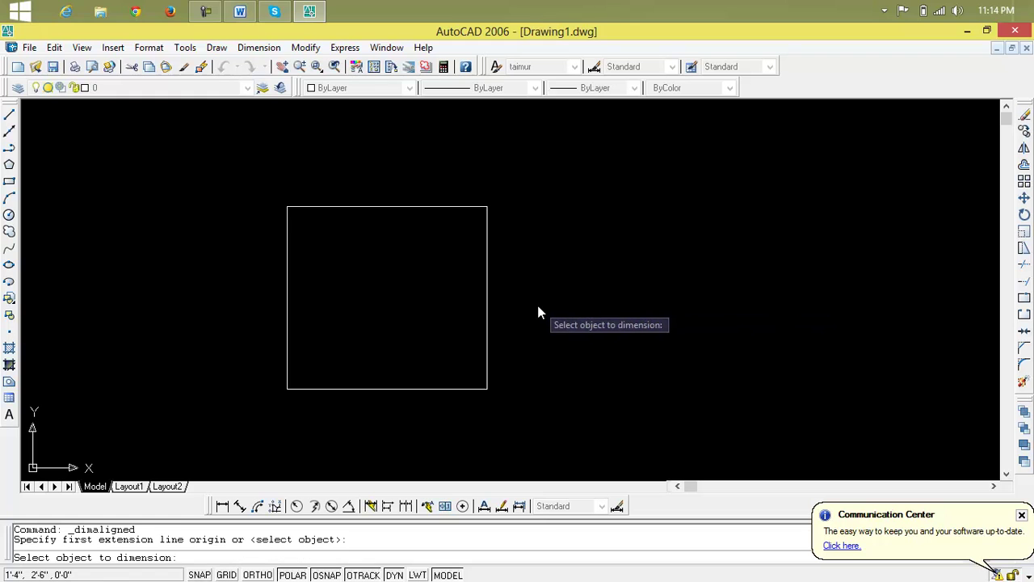
click(488, 318)
click(581, 314)
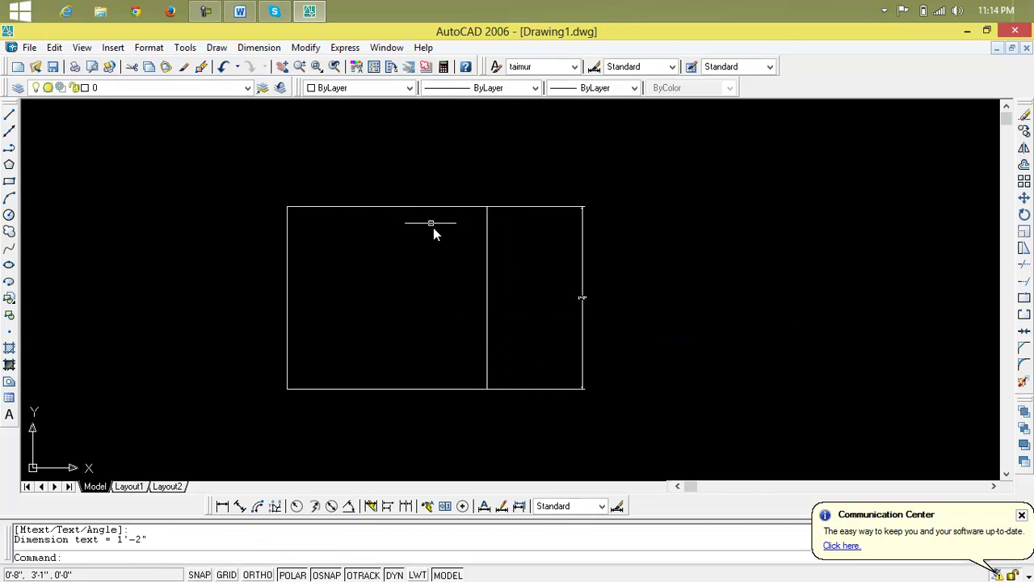
key(Return)
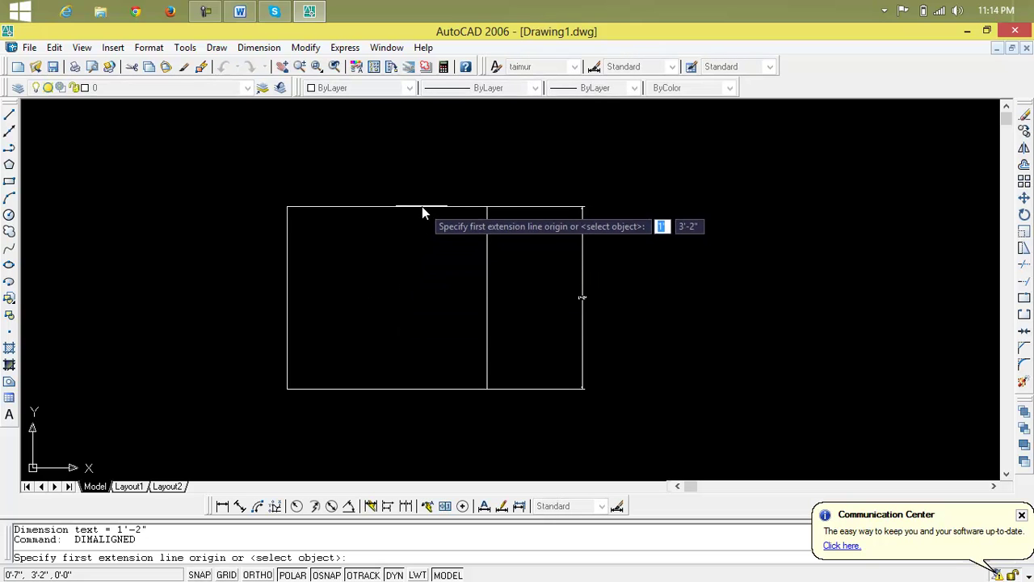
key(Return)
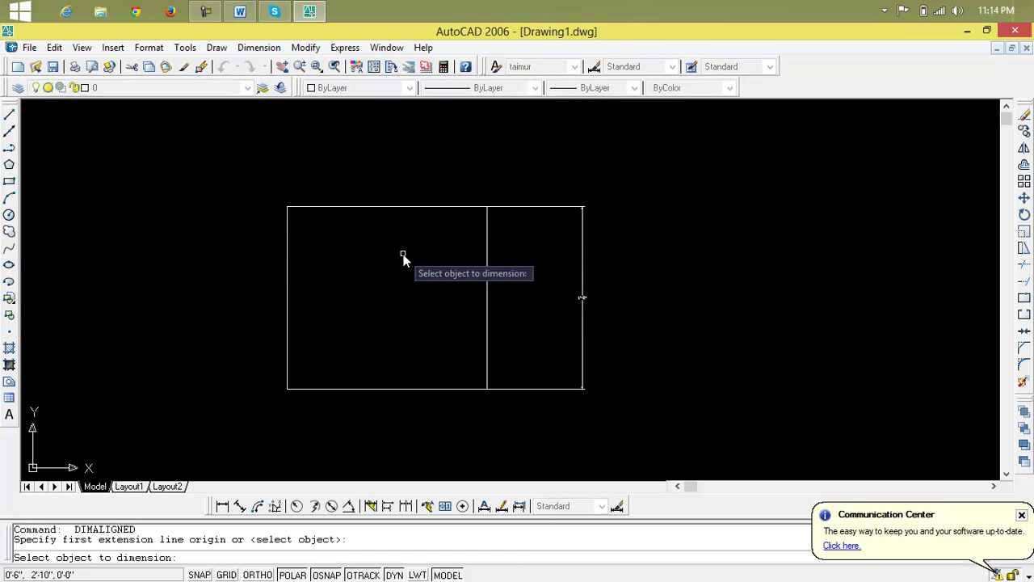
click(400, 208)
click(396, 164)
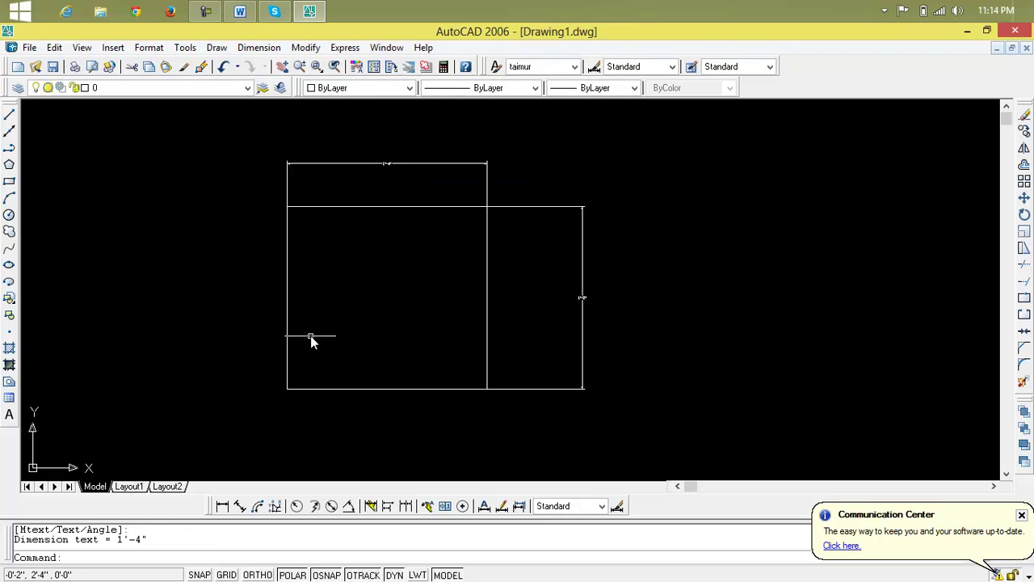
Step: Add aligned dimensions to the rectangle's left and bottom edges, placing them outside the shape
key(Return)
key(Return)
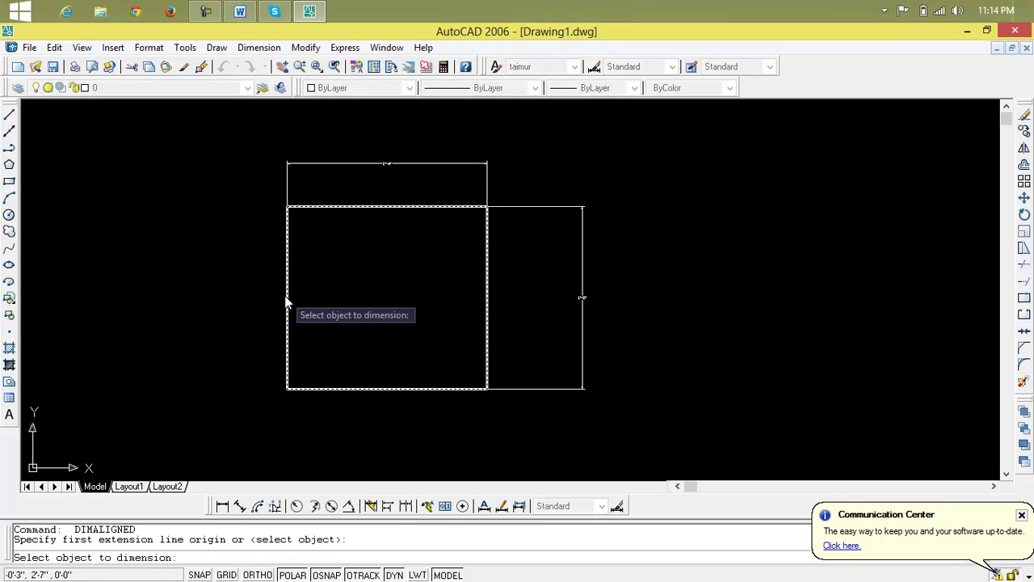
click(287, 296)
click(228, 301)
key(Return)
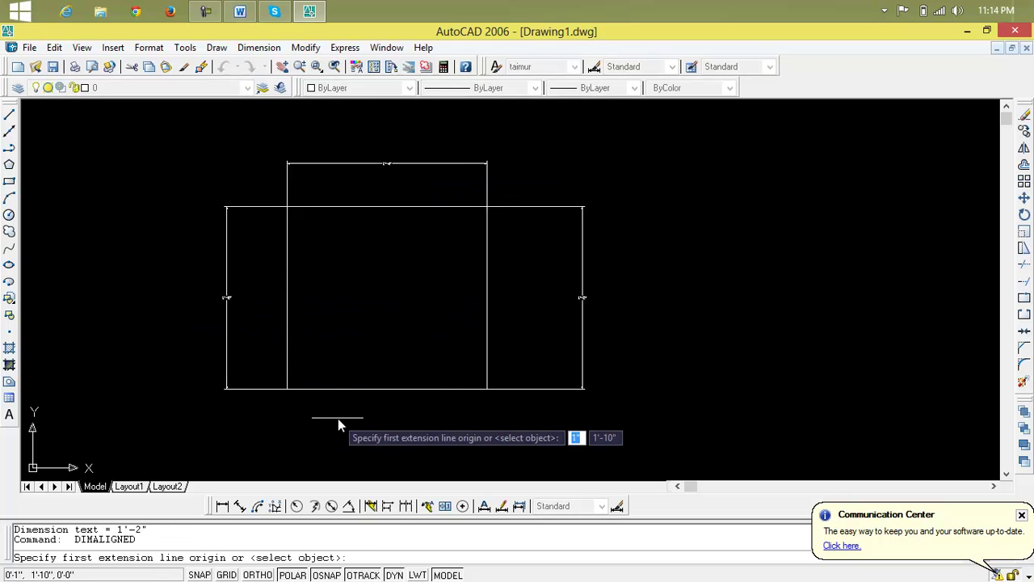
key(Return)
click(360, 390)
click(372, 440)
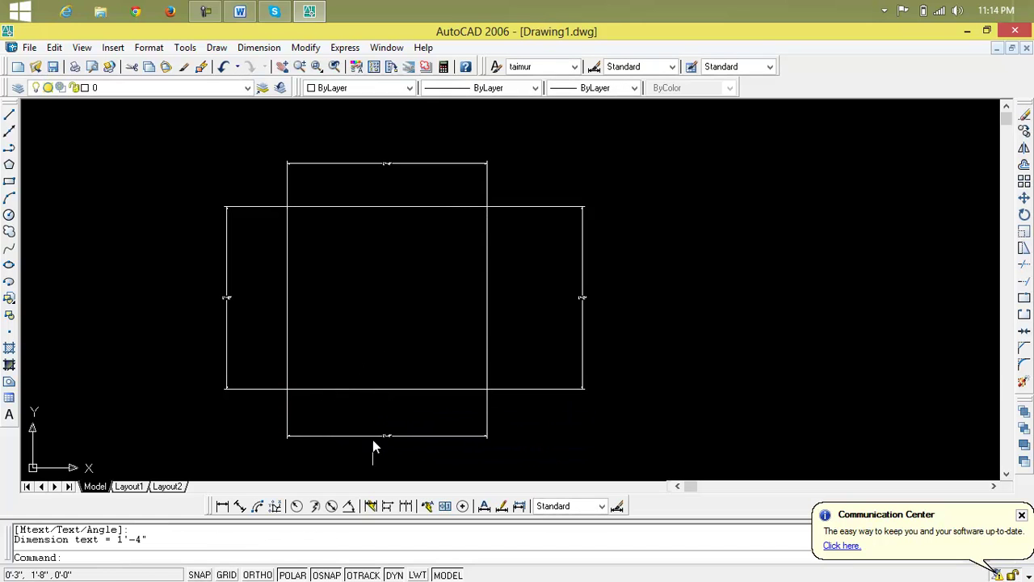
Step: Set the DIMSCALE dimension scale variable to 5
scroll(372, 440, up, 5)
scroll(420, 430, down, 5)
scroll(465, 435, up, 4)
scroll(469, 438, down, 4)
key(Escape)
key(Escape)
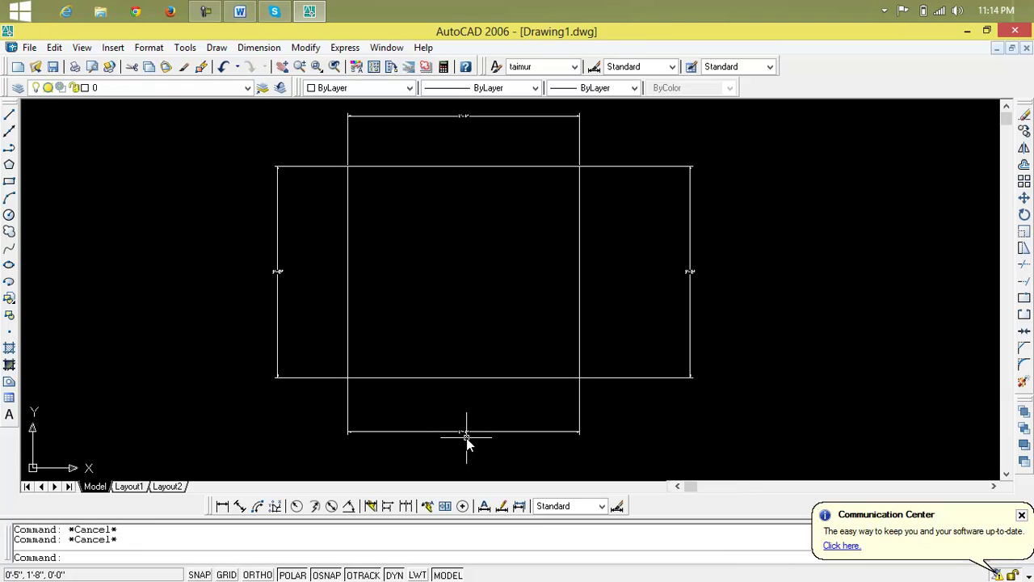
text(dimscal)
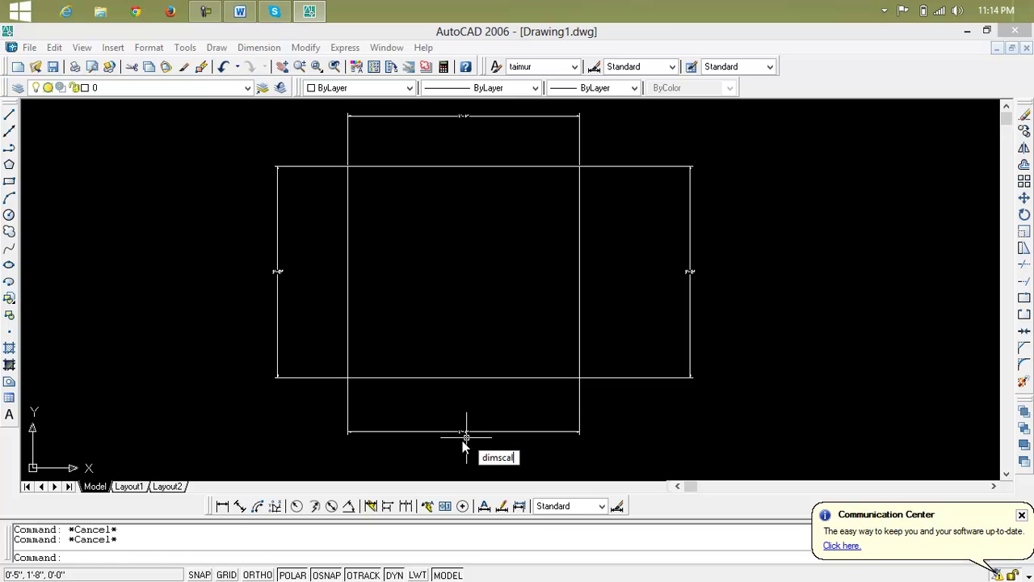
text(e)
key(Return)
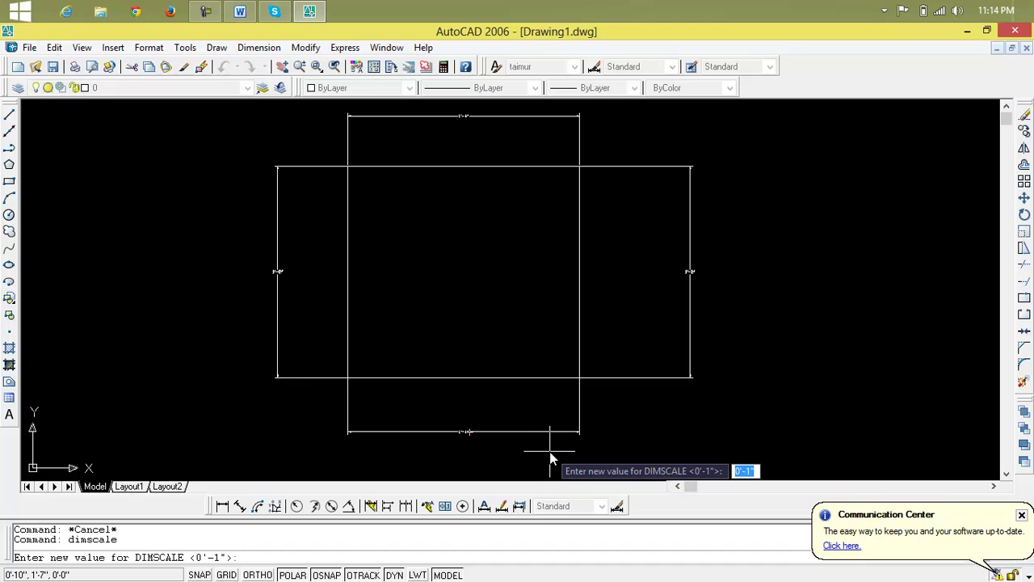
text(5)
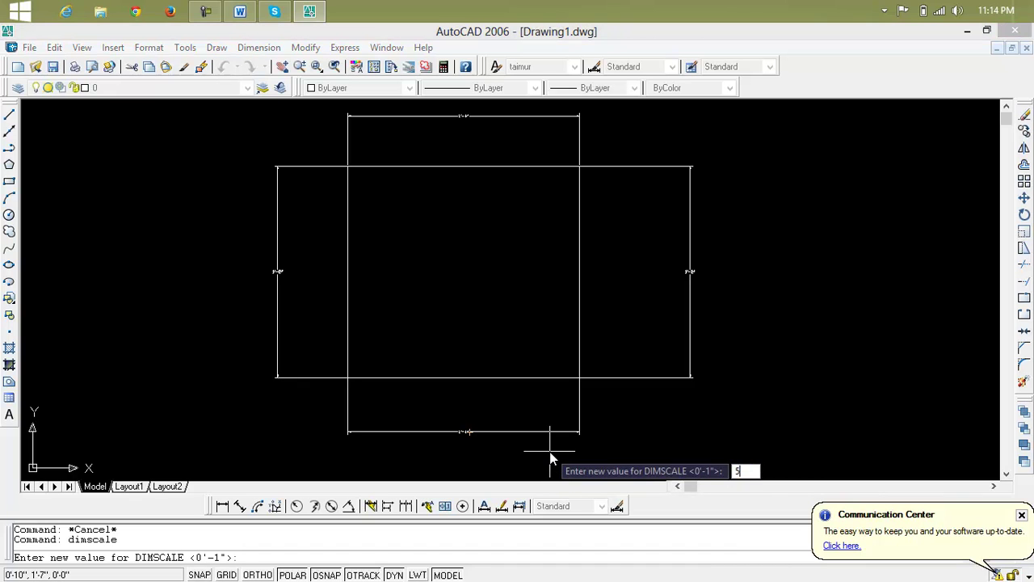
key(Return)
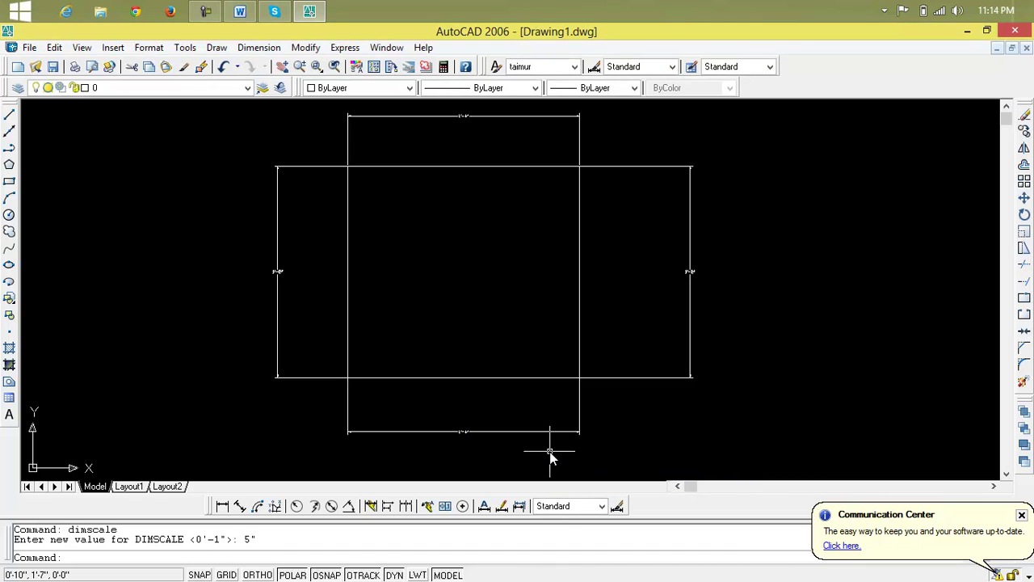
Step: Apply the current dimension style settings to all four rectangle dimensions with Dimension Update
click(519, 505)
click(772, 135)
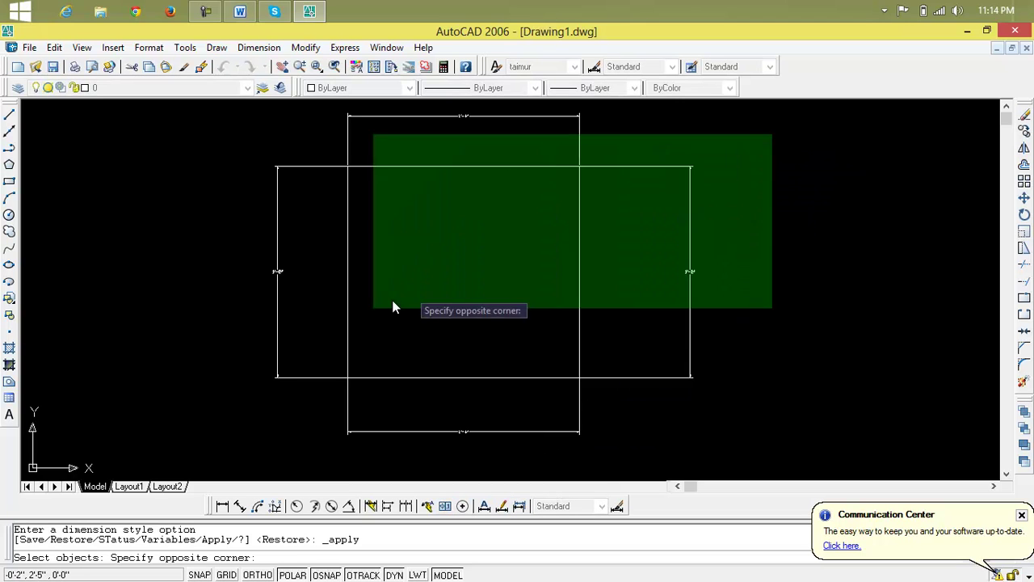
click(202, 427)
key(Return)
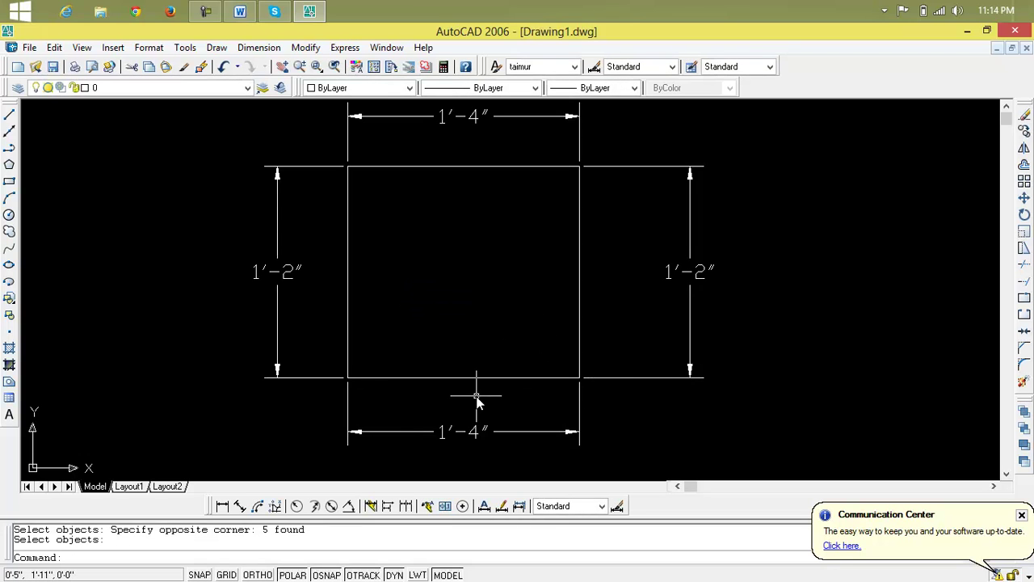
middle_drag(473, 397, 449, 312)
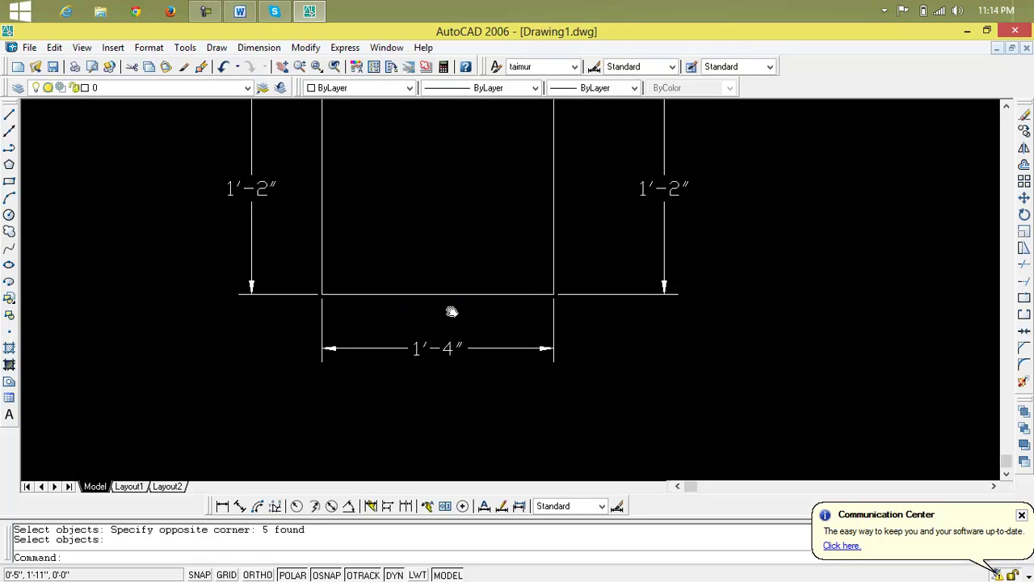
click(486, 506)
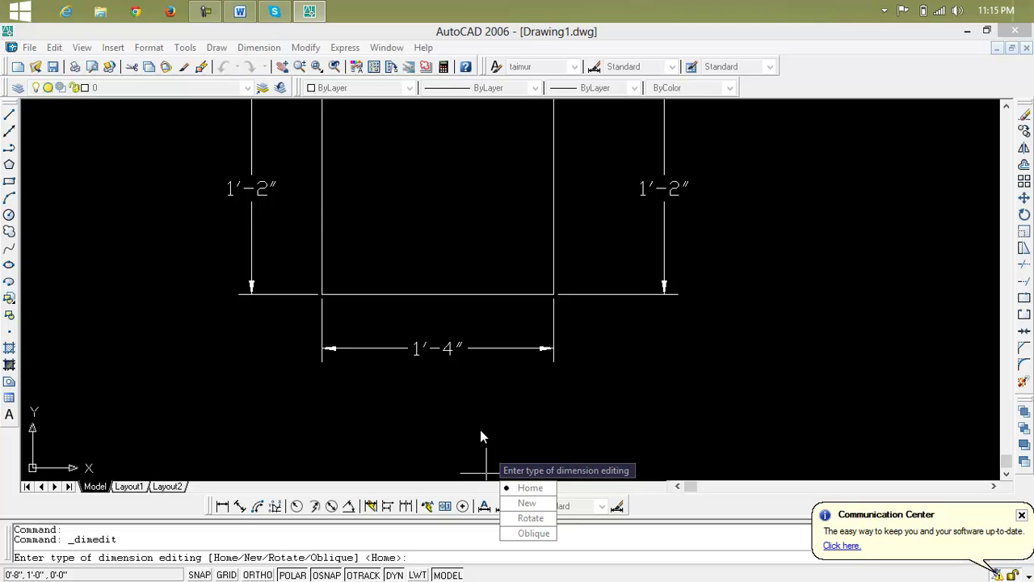
text(n)
key(Return)
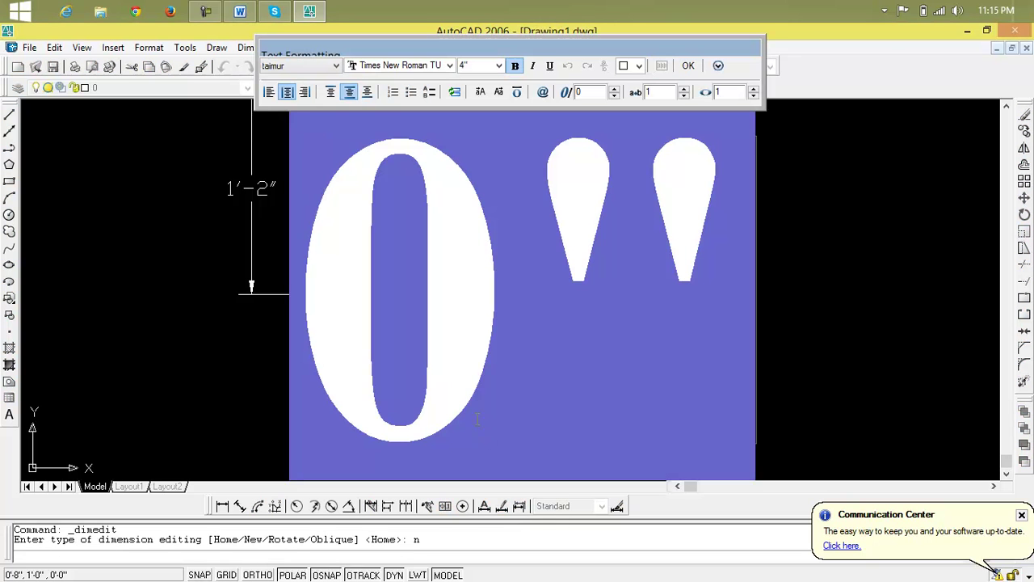
scroll(427, 252, down, 3)
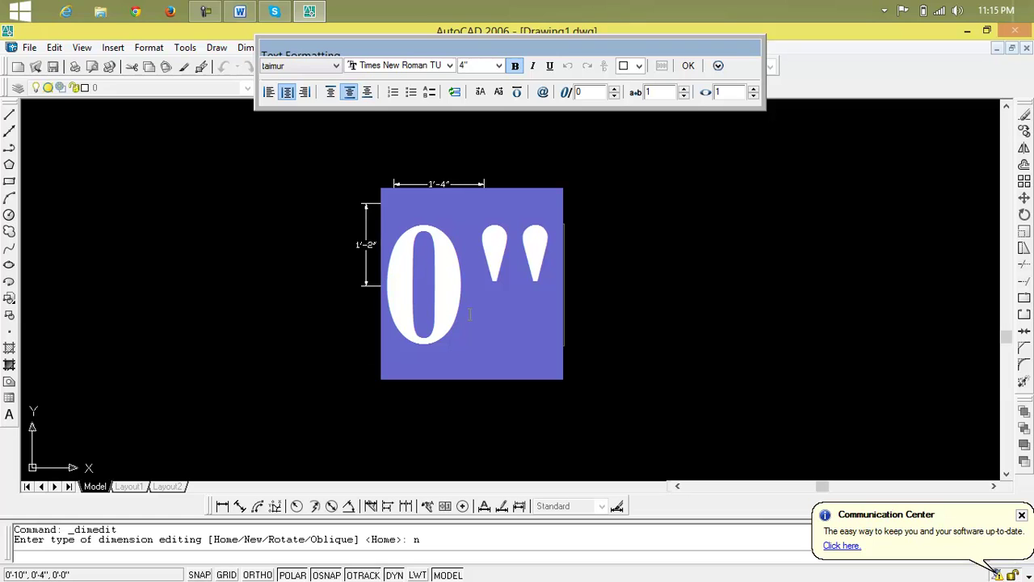
key(Escape)
key(Escape)
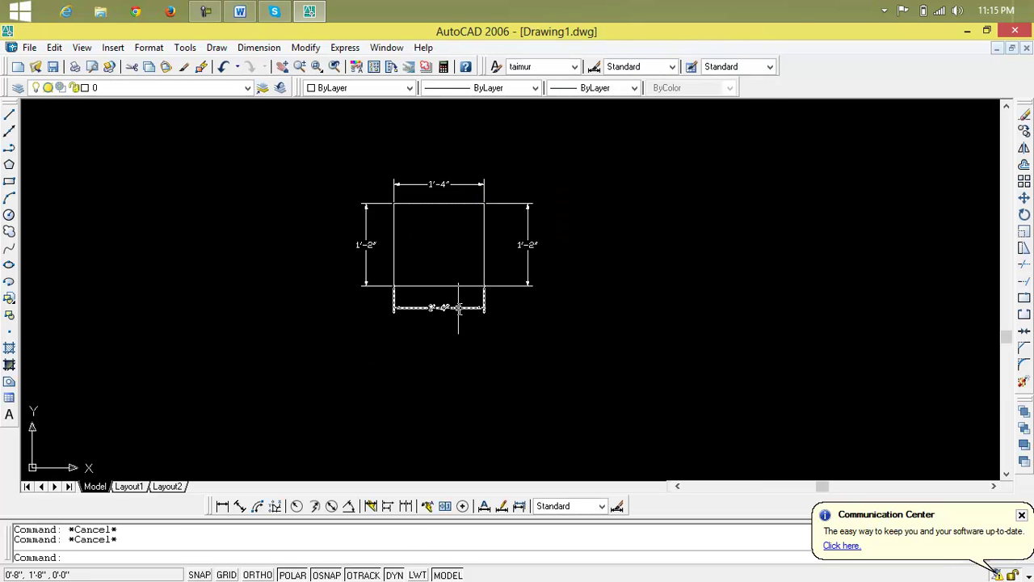
scroll(458, 306, up, 2)
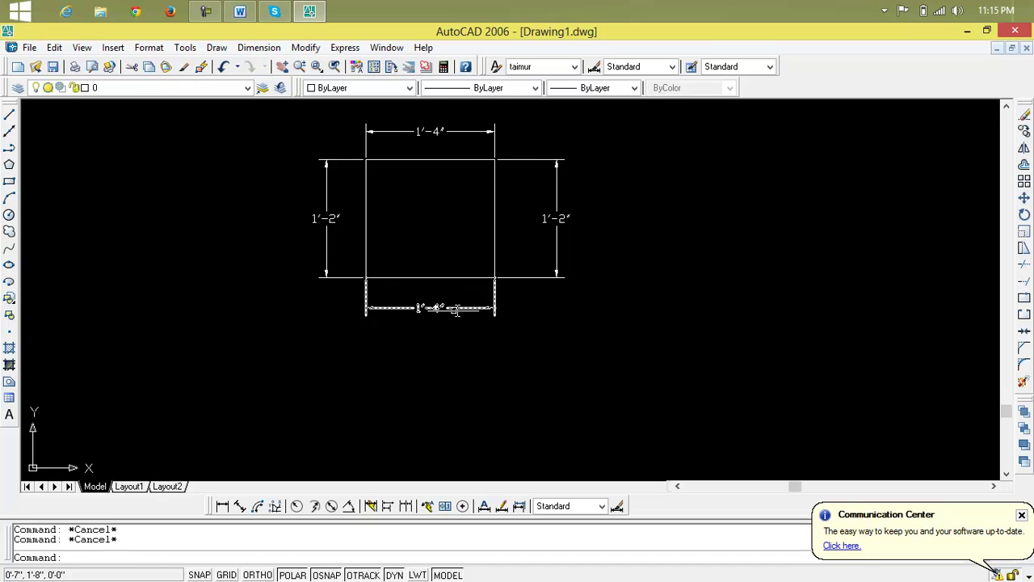
click(215, 12)
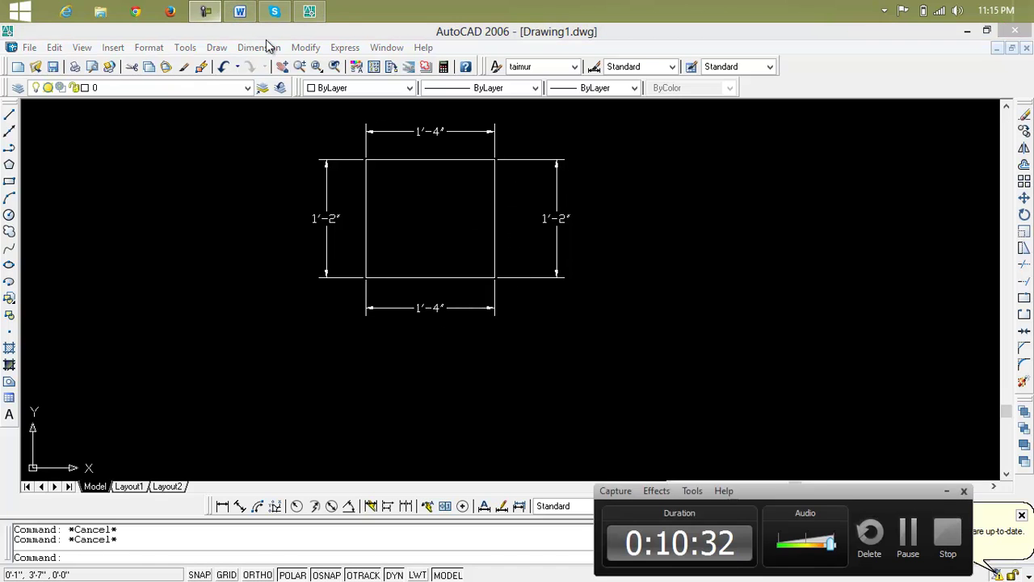
click(907, 537)
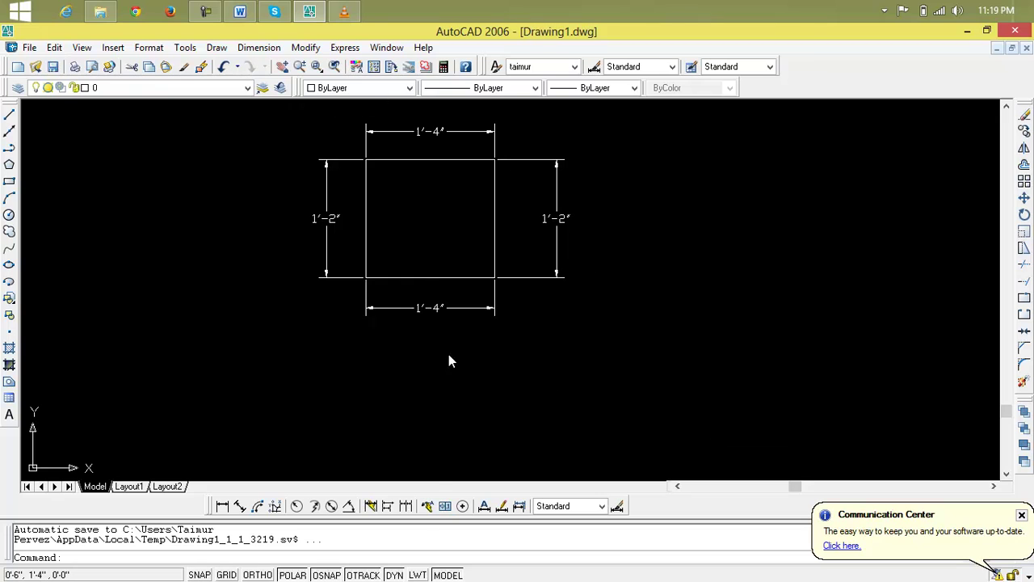
Step: Start a Dimension Edit with the New option and delete the default text in the editor
key(Escape)
key(Escape)
click(485, 507)
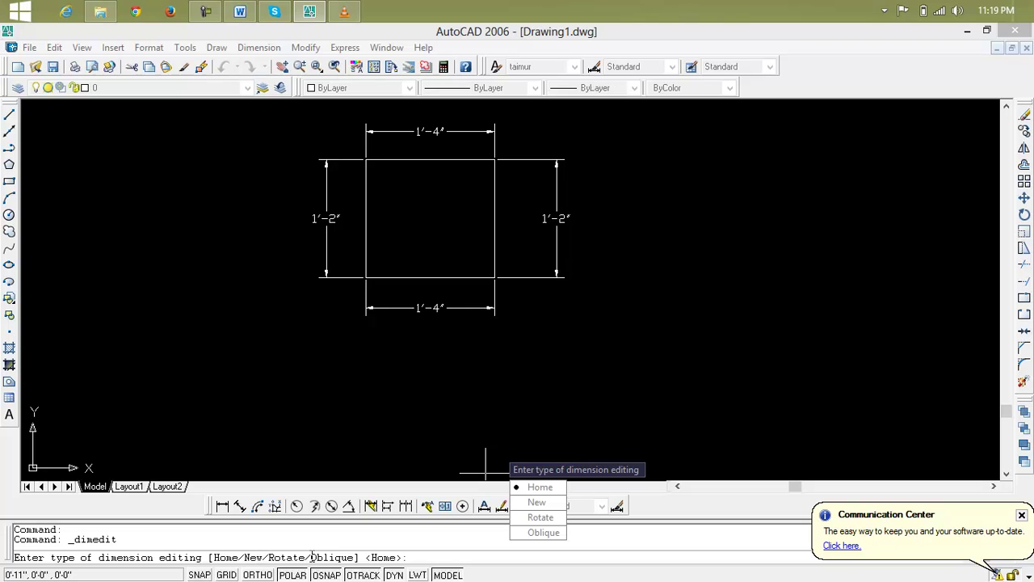
text(n)
key(Return)
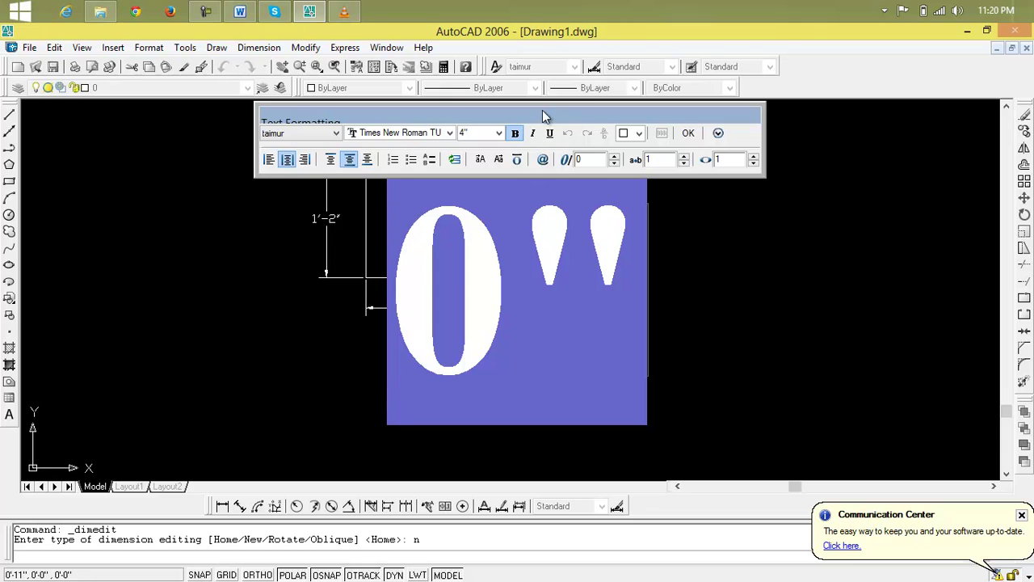
click(477, 133)
text(2")
double_click(522, 293)
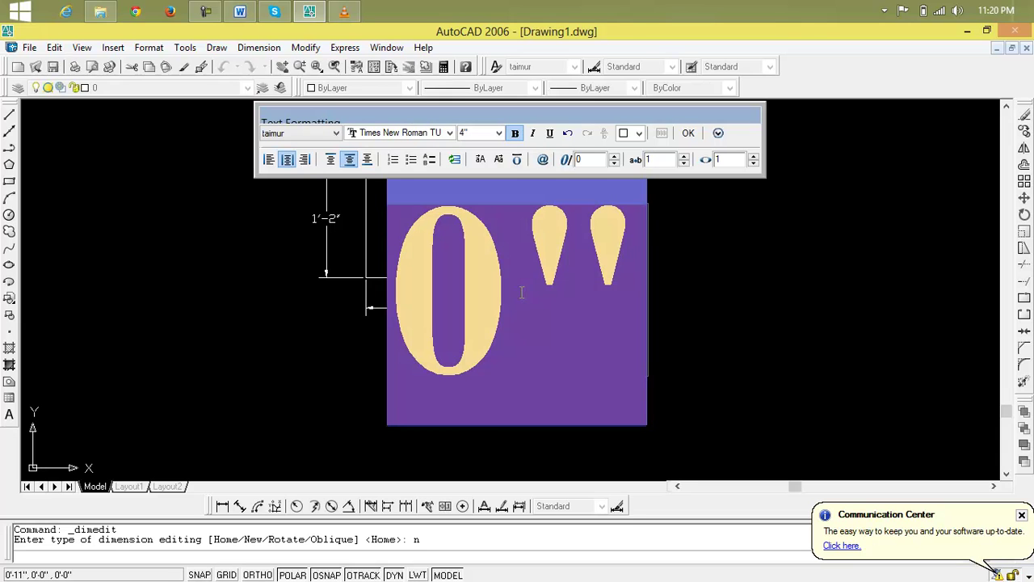
key(Delete)
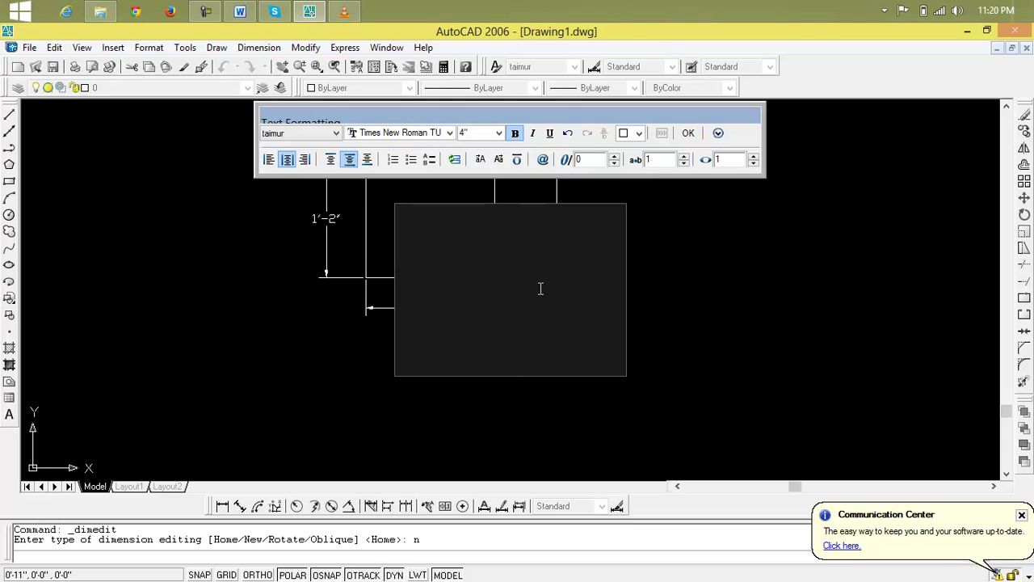
Step: Set the new dimension text to the Standard text style with a height of 2"
click(499, 134)
click(498, 145)
click(327, 134)
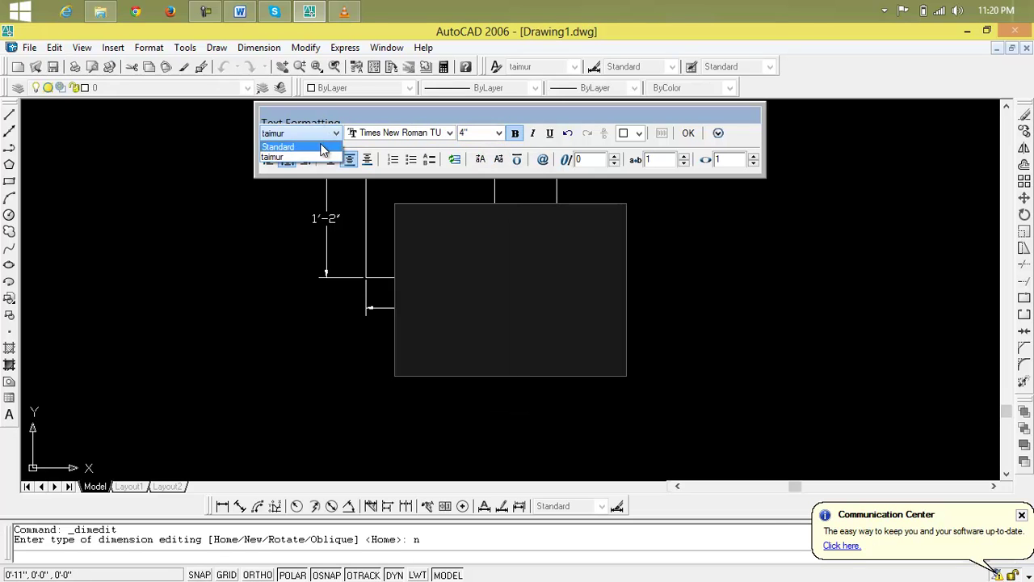
click(323, 147)
double_click(476, 133)
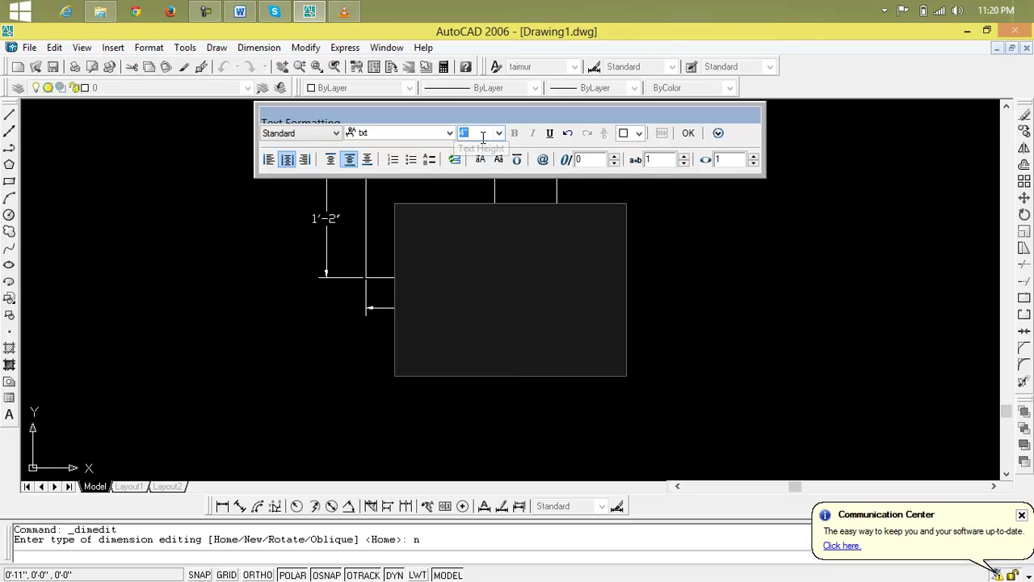
text(2)
key(Return)
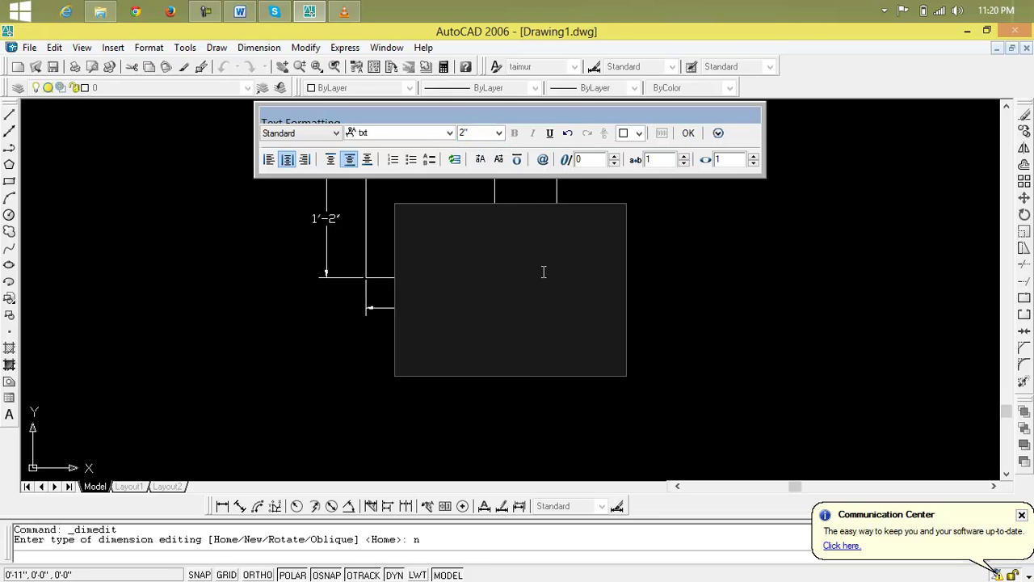
Step: Try a text height of 1' for the new dimension text, then abandon the dimension edit
click(498, 134)
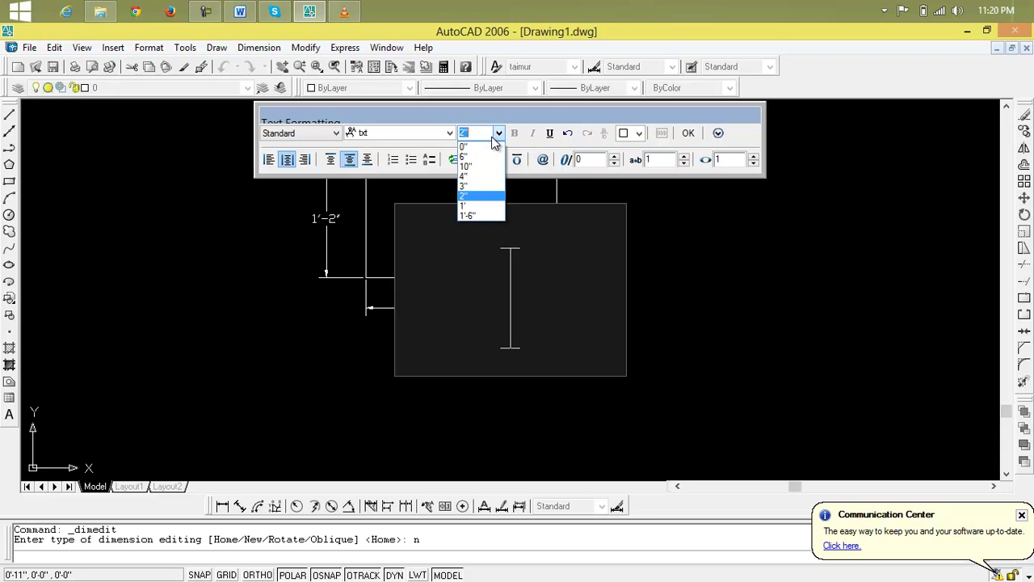
click(469, 206)
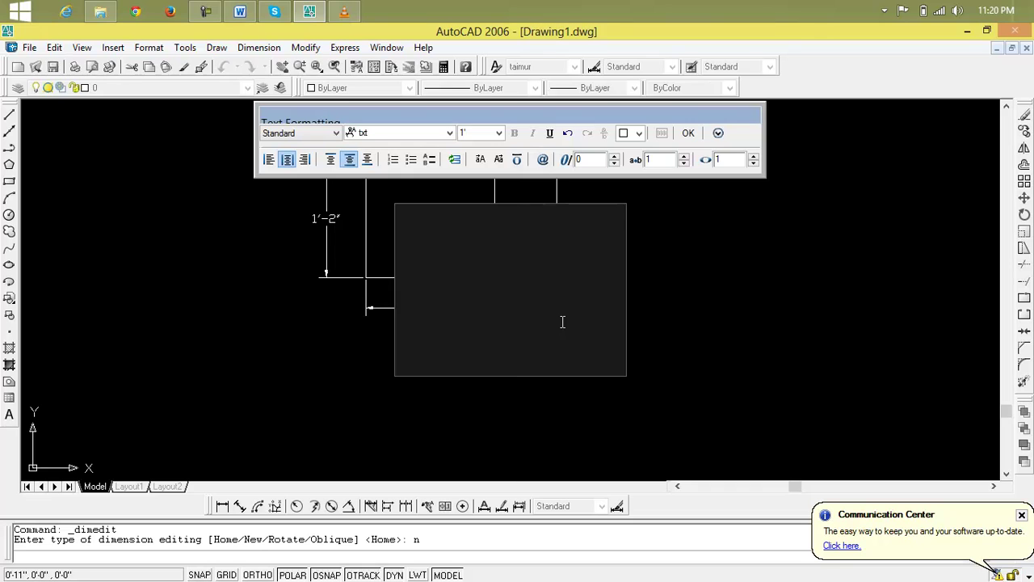
scroll(562, 320, down, 3)
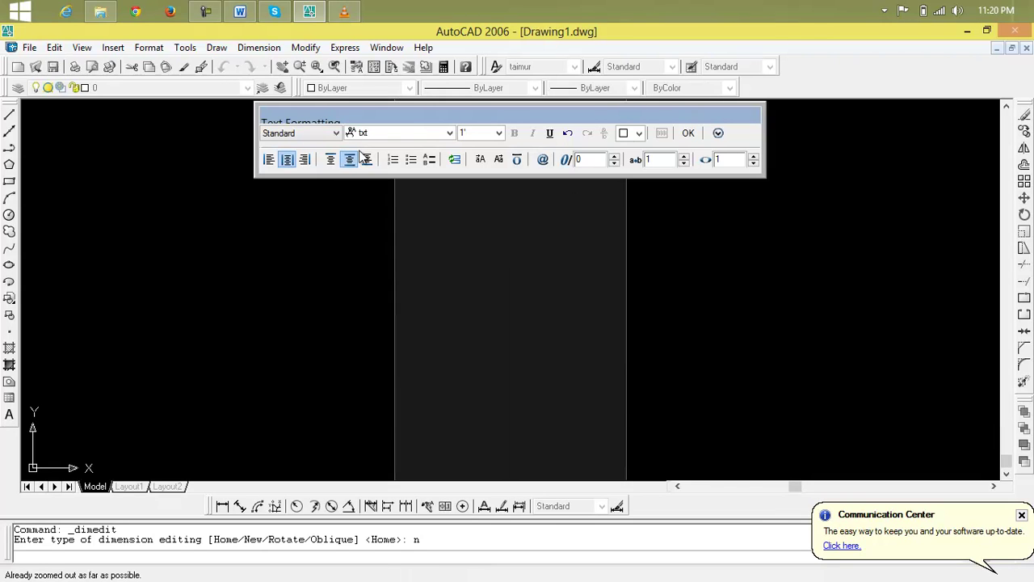
key(Escape)
key(Escape)
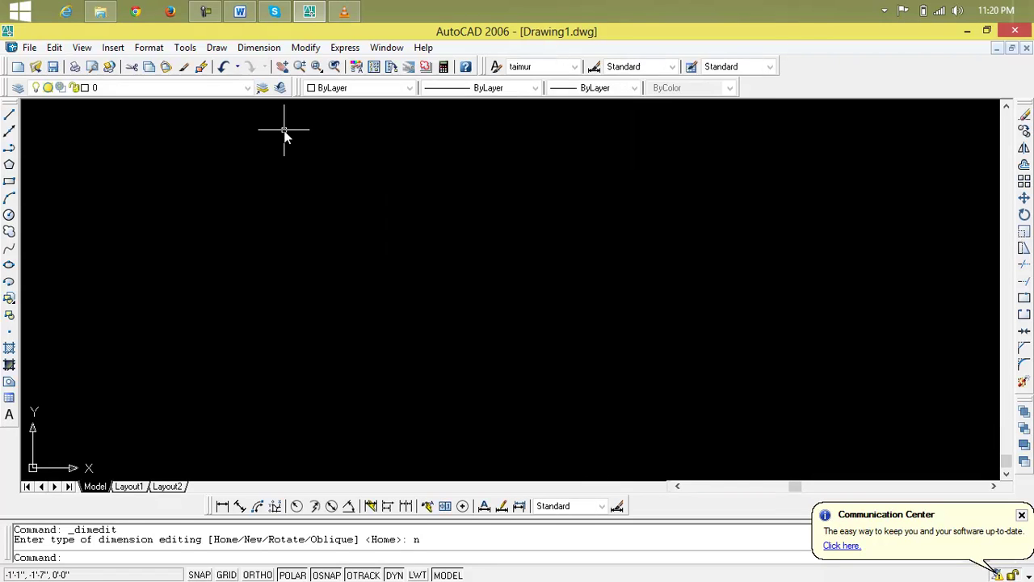
Step: Erase the rectangle together with its four dimensions
scroll(307, 251, down, 2)
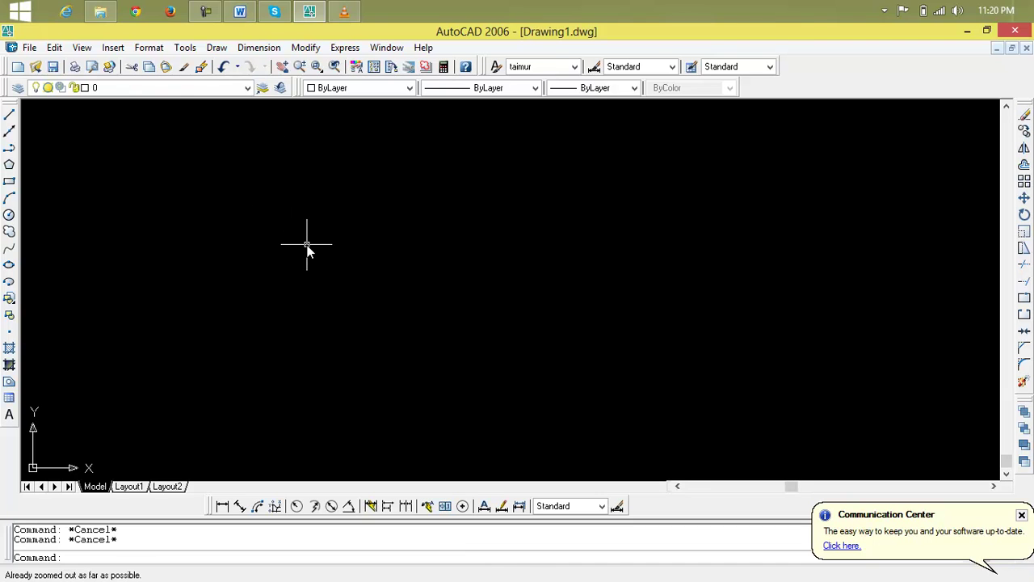
text(z)
key(Return)
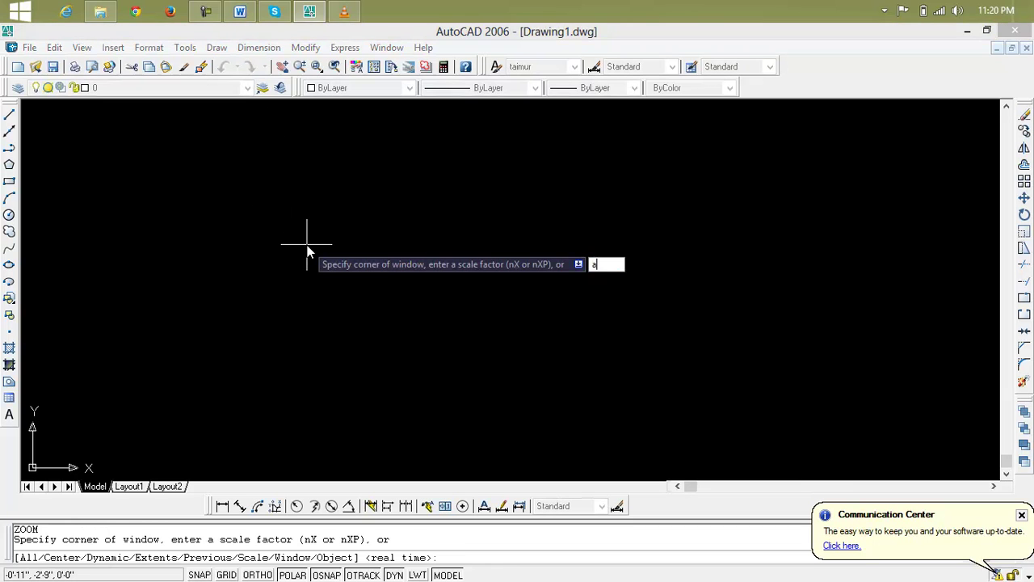
text(a)
key(Return)
click(695, 127)
click(76, 395)
key(Delete)
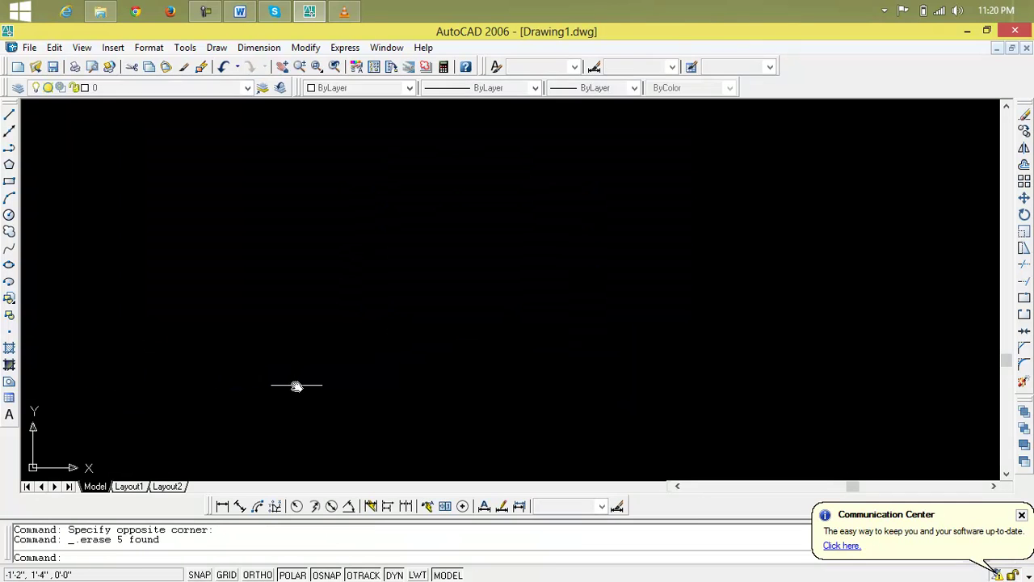
Step: Examine the dimension styles and their overrides in the Dimension Style Manager
click(150, 48)
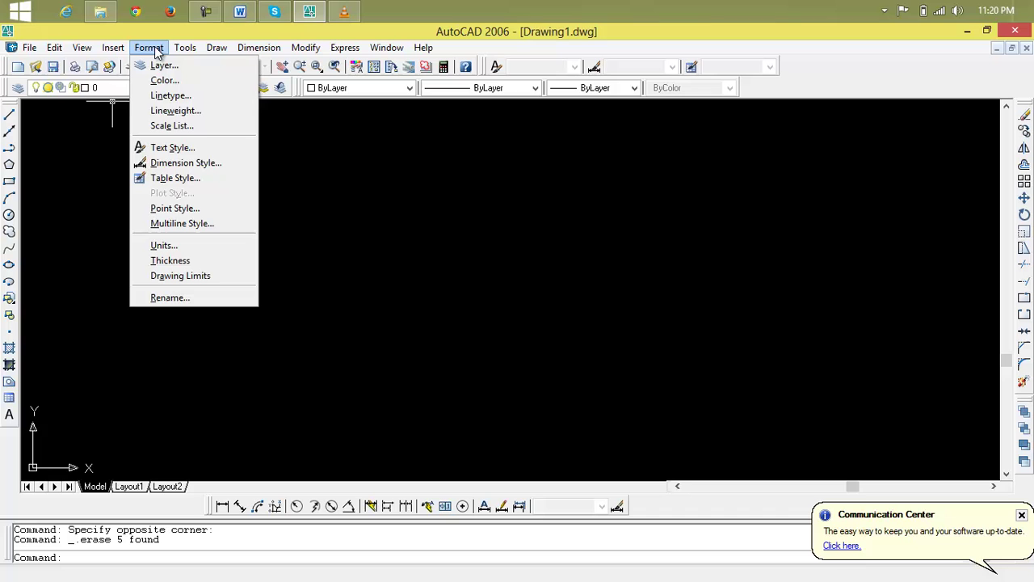
click(161, 164)
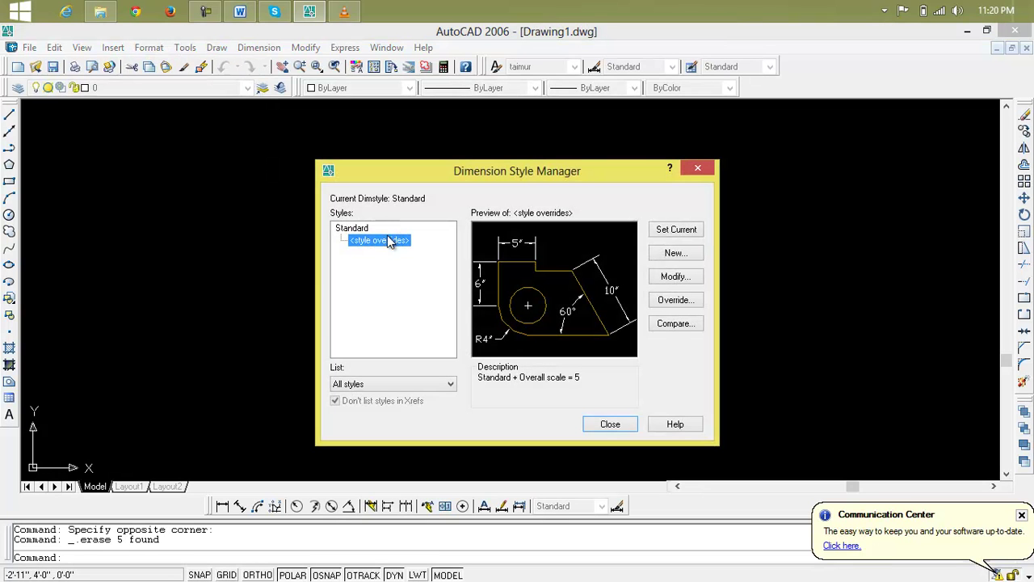
click(687, 169)
Step: Review the Standard text style's settings in the Text Style dialog without creating a new style
click(155, 47)
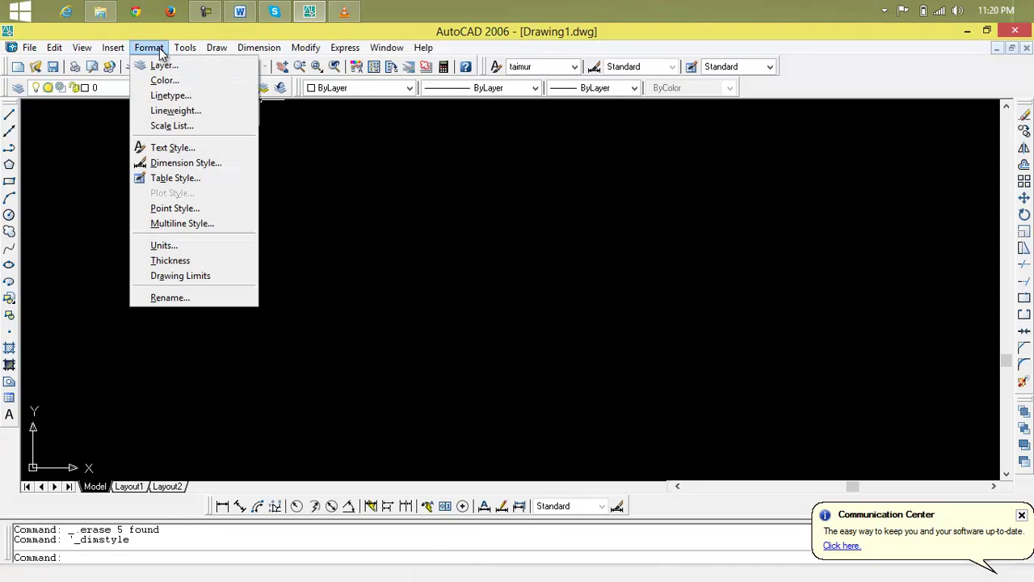
click(171, 148)
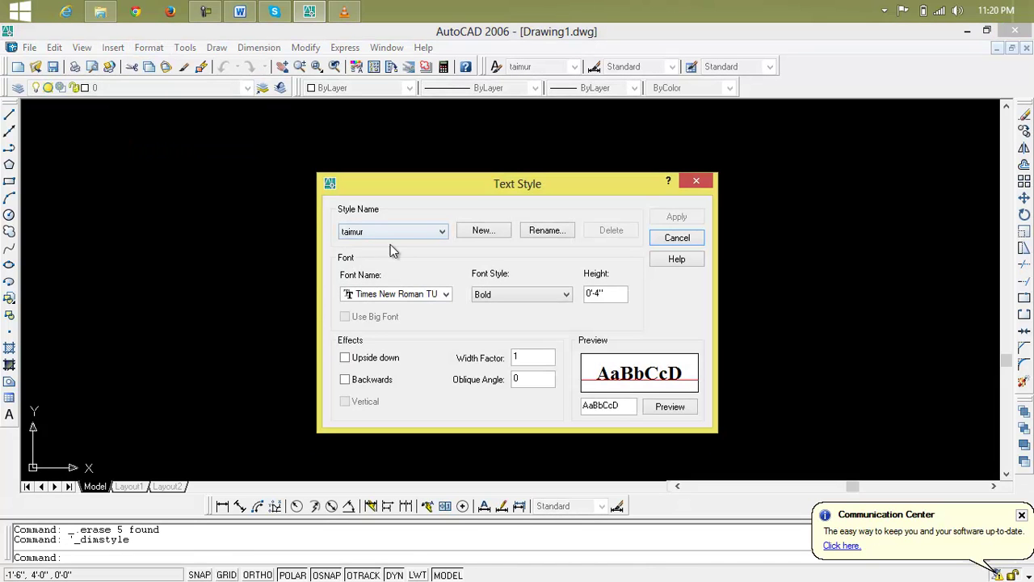
click(408, 233)
click(408, 236)
click(395, 232)
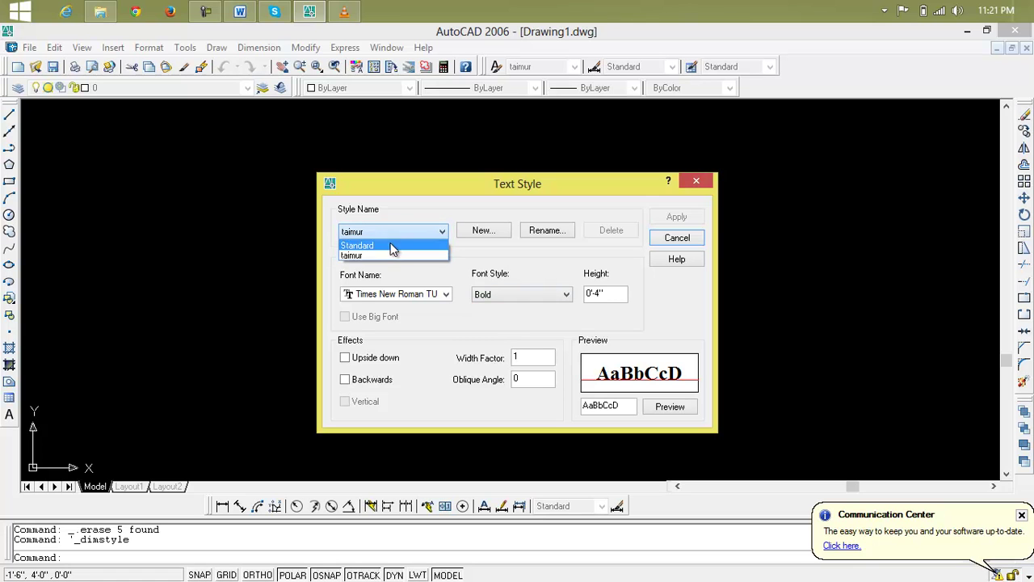
click(390, 243)
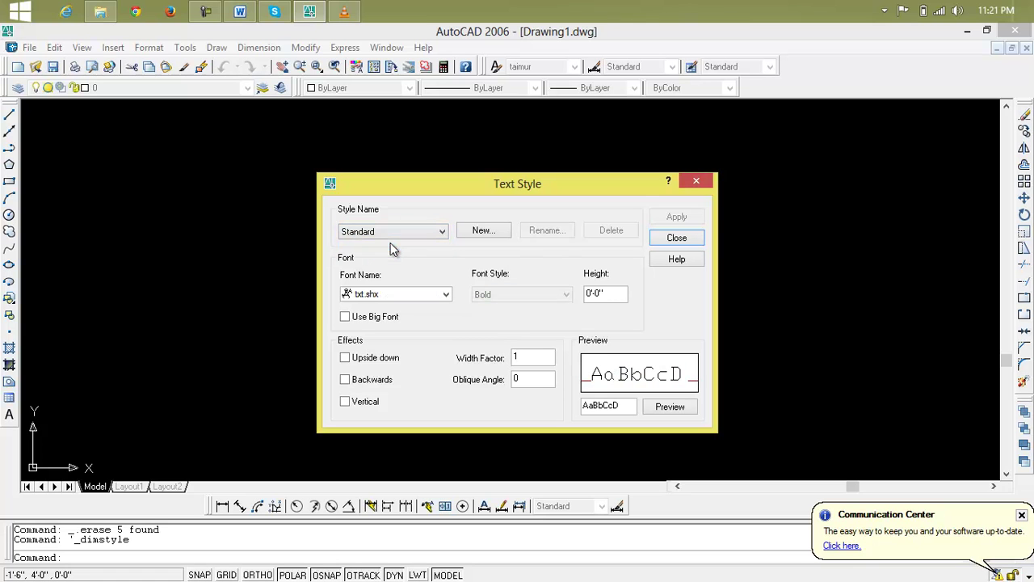
click(481, 231)
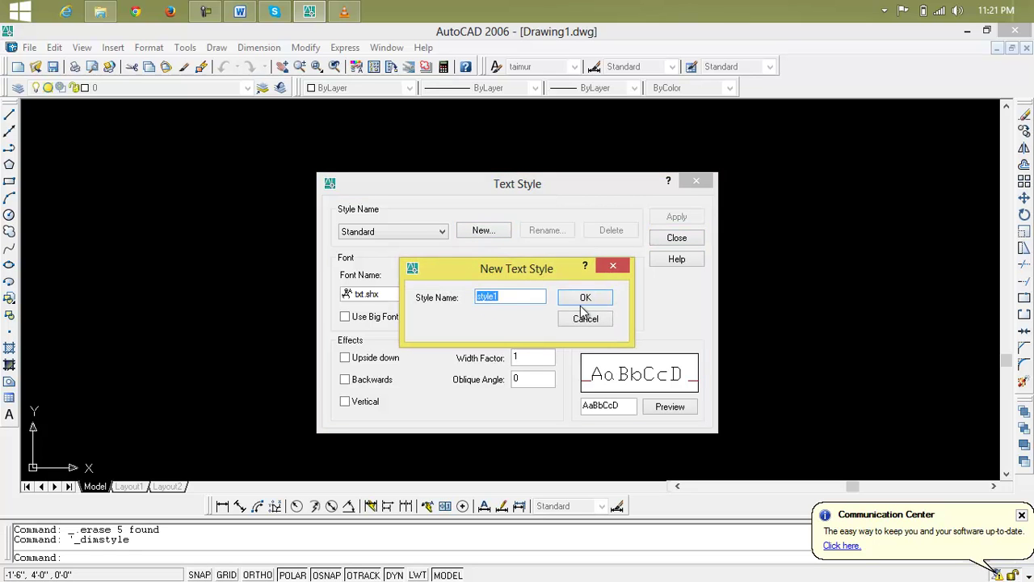
click(613, 266)
Step: Select the custom Times New Roman text style and try to delete it
click(432, 232)
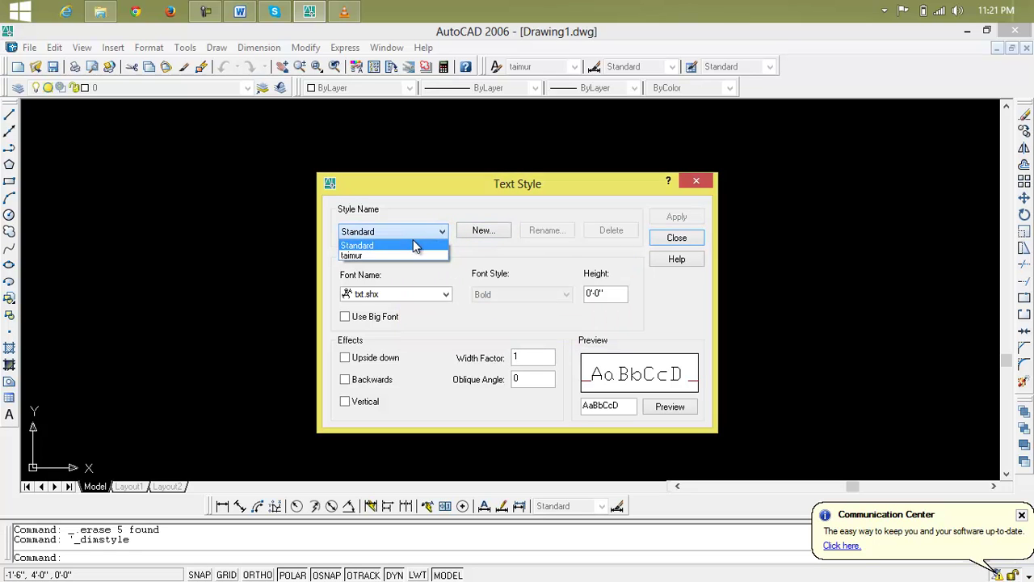
click(409, 253)
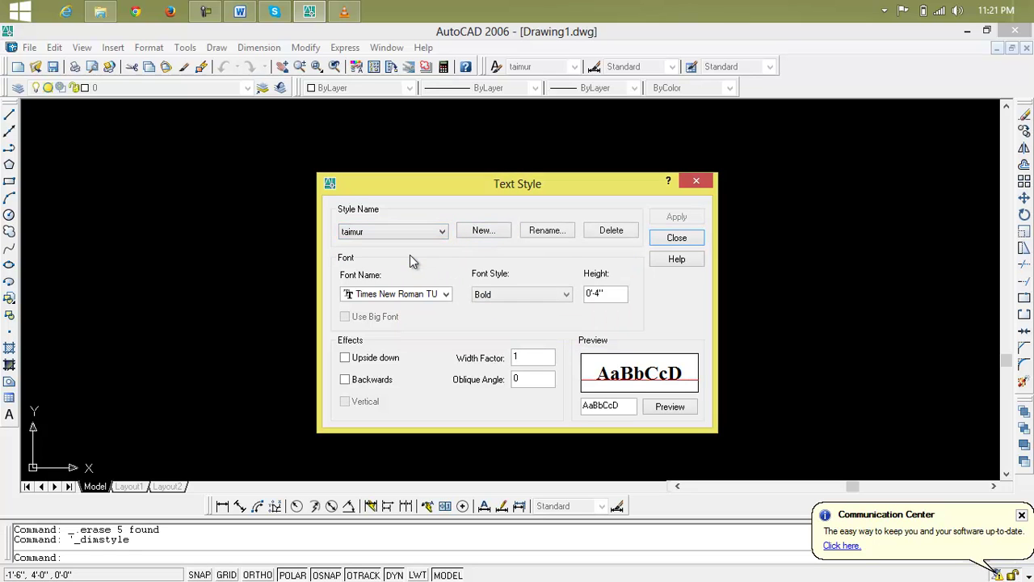
click(602, 234)
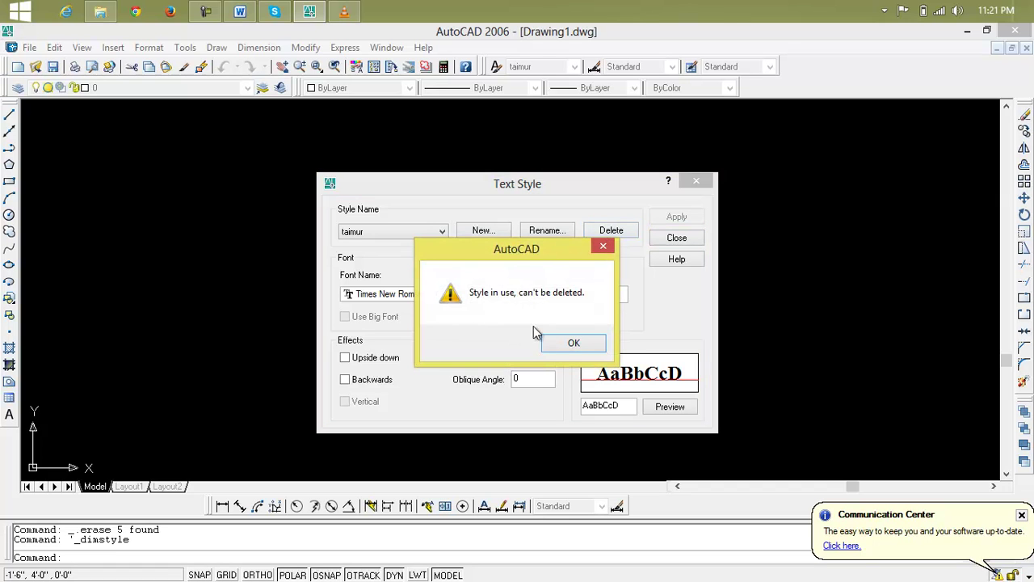
click(585, 349)
Step: Set the custom Times New Roman text style's height to 1" and apply the change
click(437, 234)
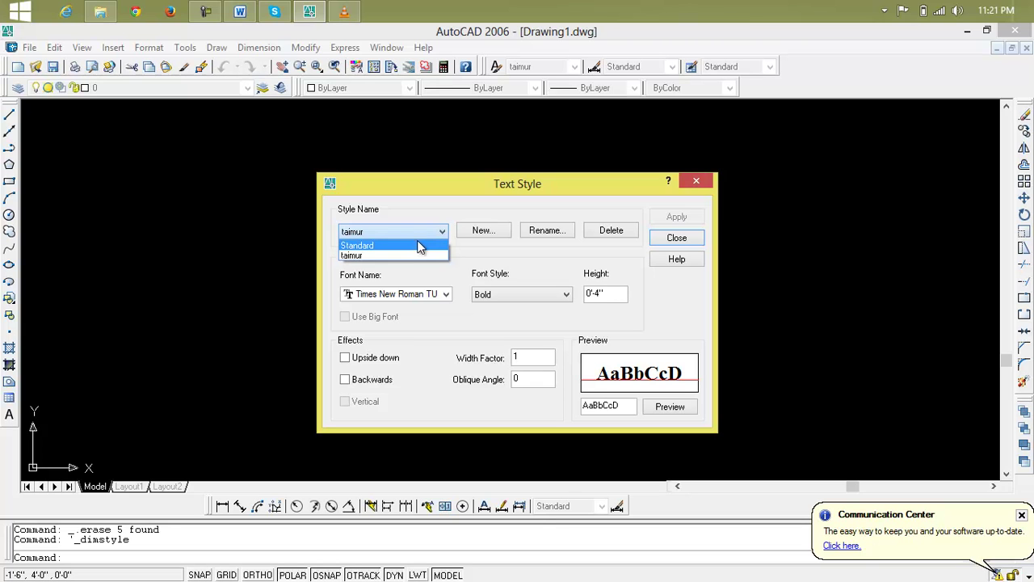
click(495, 257)
double_click(606, 294)
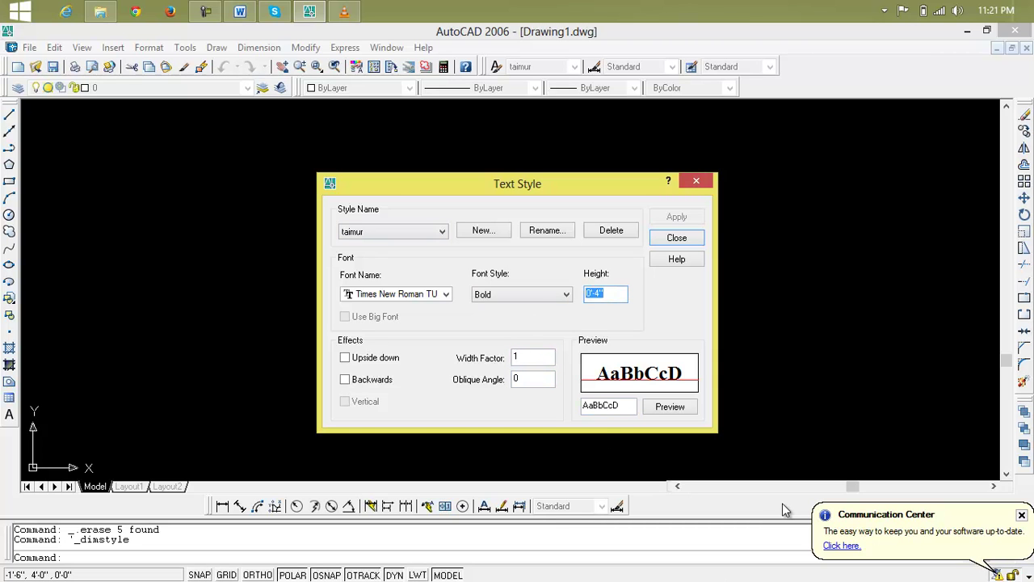
text(1)
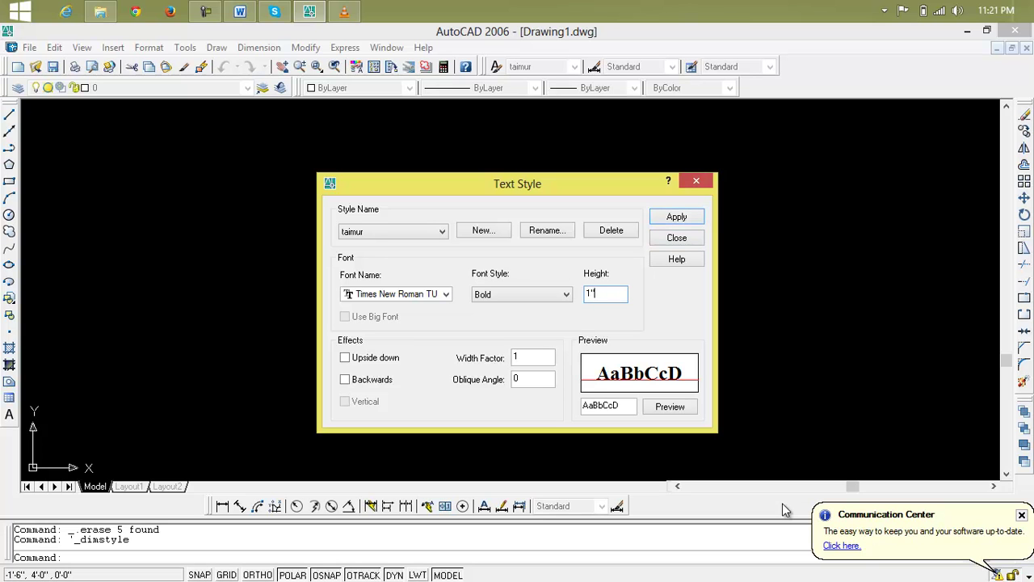
key(Return)
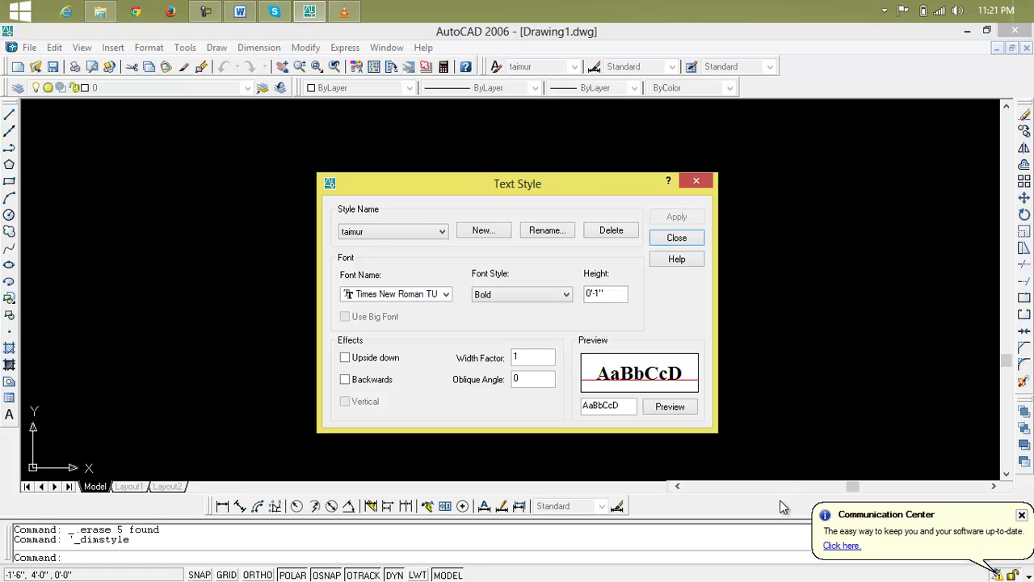
Step: Close the text style settings and draw a 5' by 5' rectangle in the empty drawing
click(677, 238)
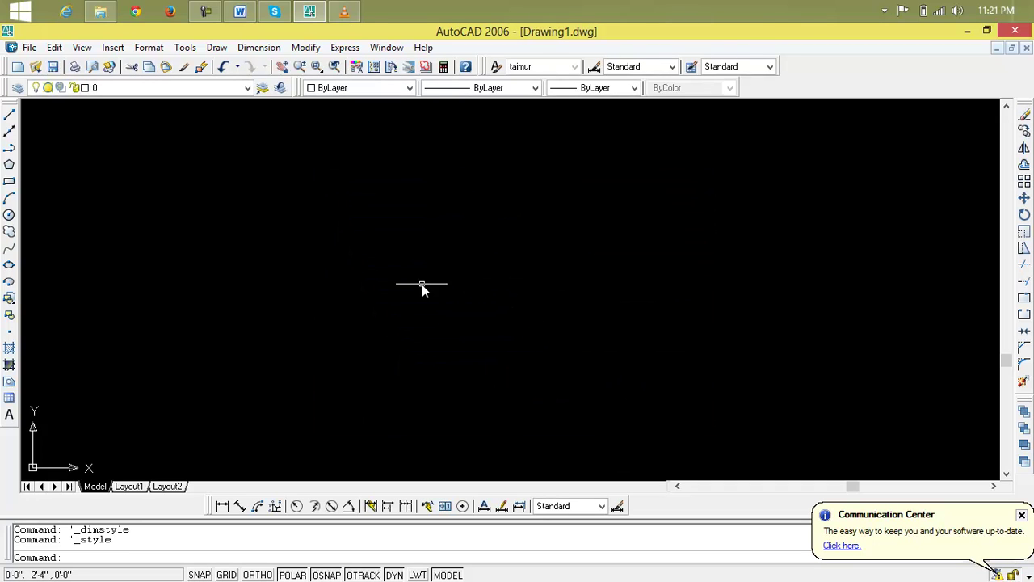
text(rec)
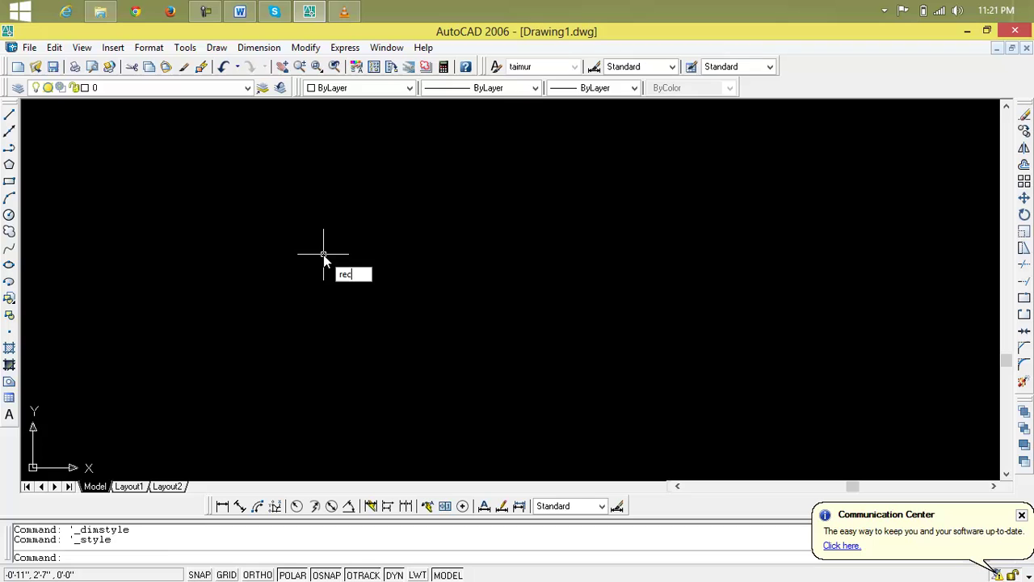
key(Return)
click(282, 194)
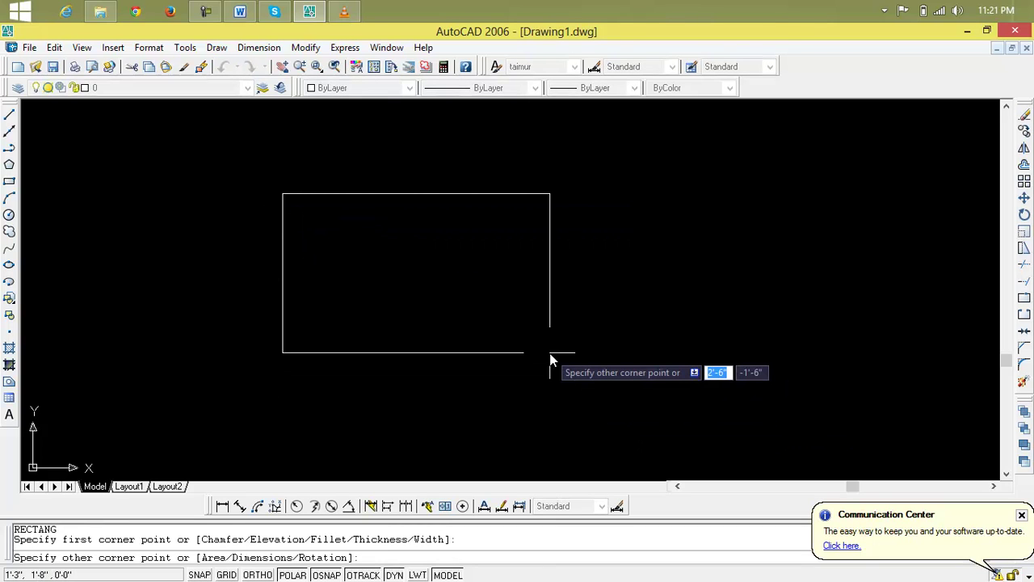
text(@)
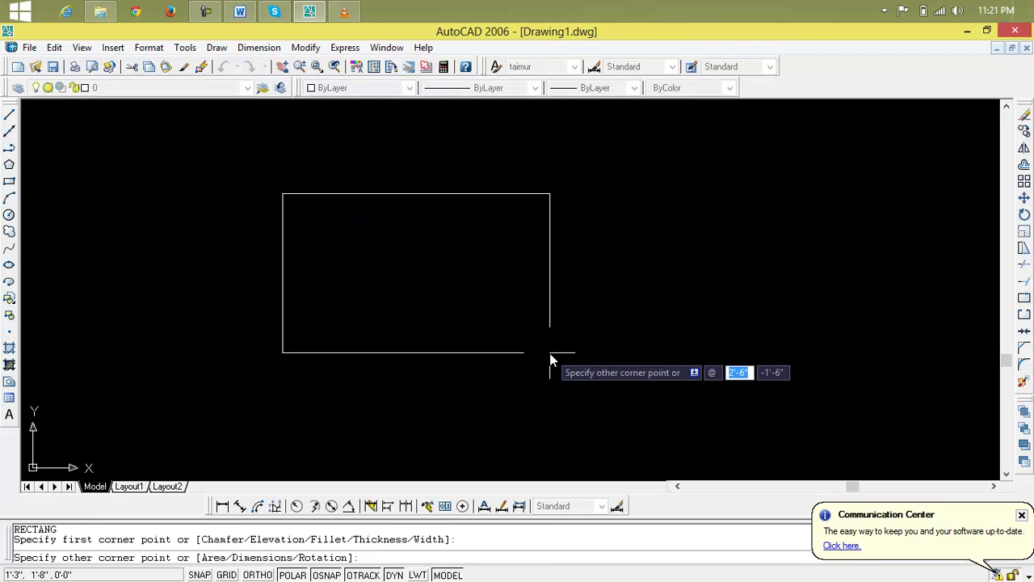
text(5)
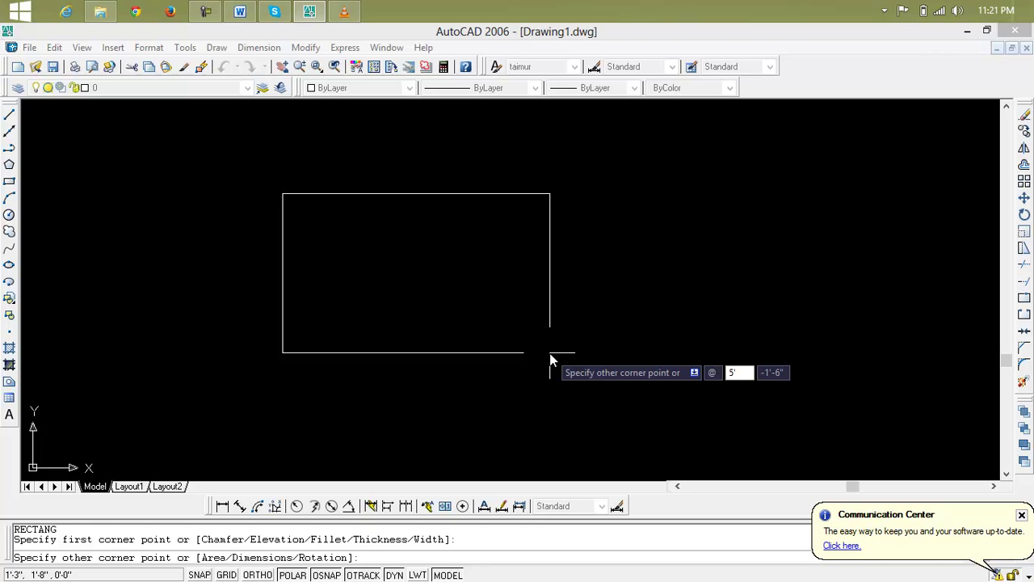
key(Tab)
text(5)
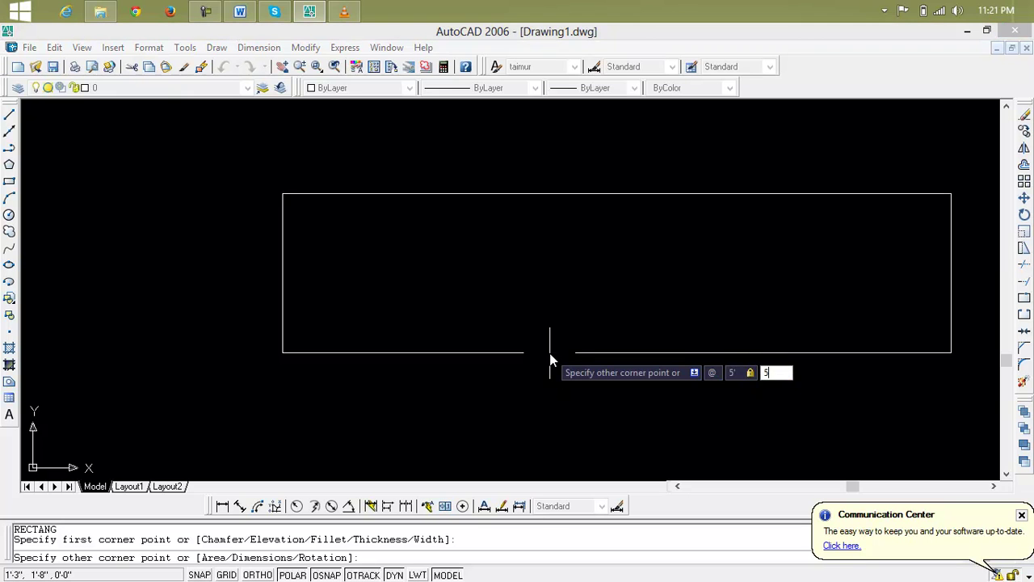
key(Return)
Step: Add aligned dimensions to the square's left and bottom edges, placing them outside the square
text(z)
key(Return)
text(a)
key(Return)
middle_drag(539, 320, 504, 381)
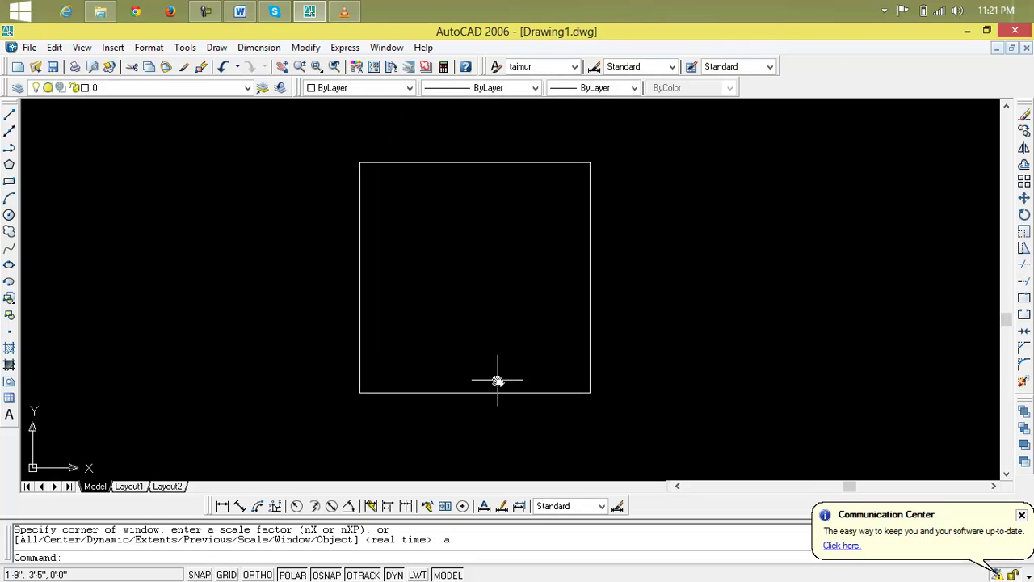
click(240, 505)
key(Return)
click(360, 348)
click(286, 351)
key(Return)
key(Return)
click(434, 394)
click(443, 439)
Step: Add aligned dimensions to the square's right and top edges, placing them outside the square
key(Return)
key(Return)
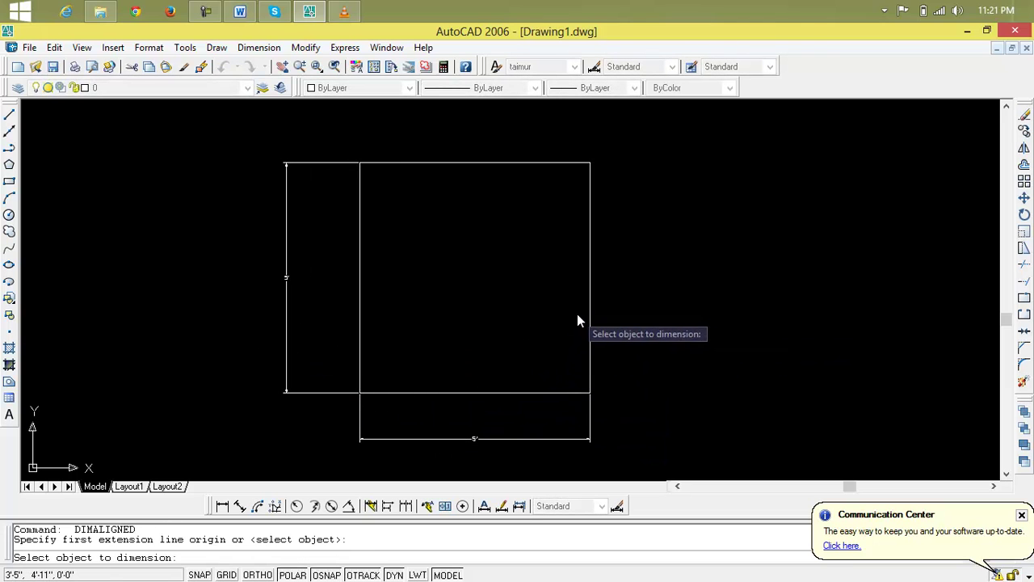
click(586, 308)
click(653, 307)
key(Return)
key(Return)
click(448, 163)
click(448, 122)
key(Escape)
key(Escape)
Step: Set the DIMSCALE variable to 12"
text(d)
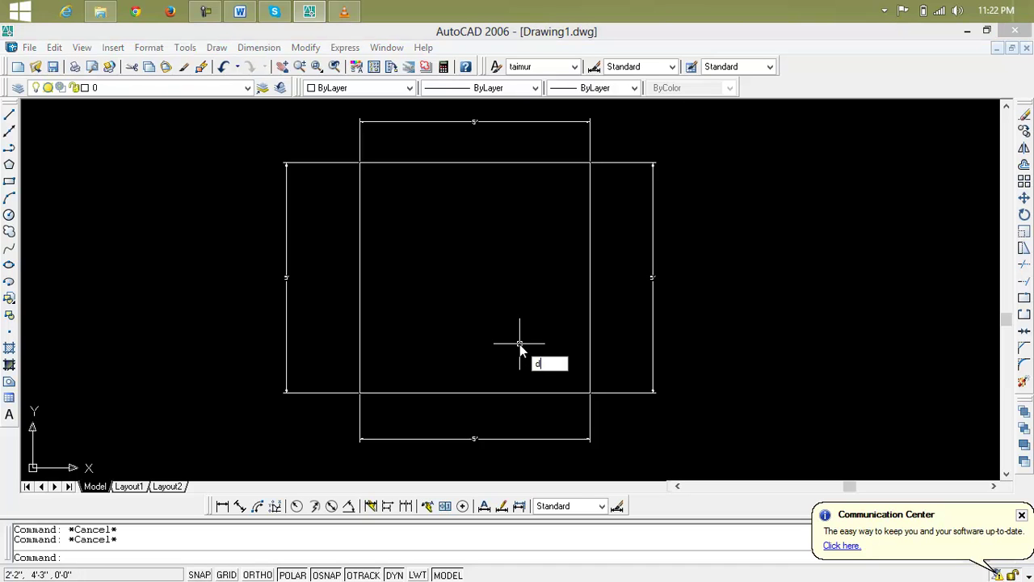
text(imscale)
key(Return)
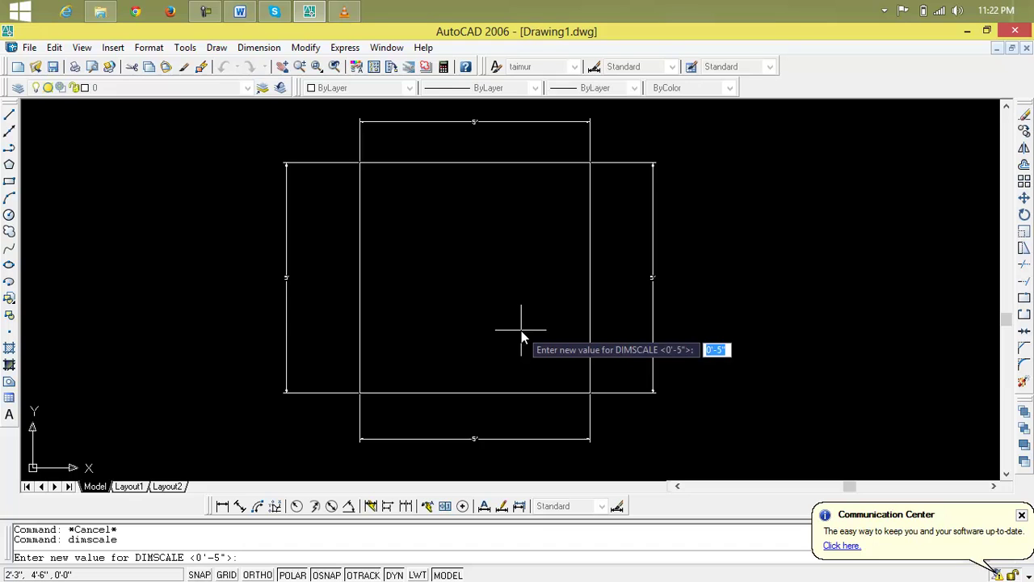
text(12)
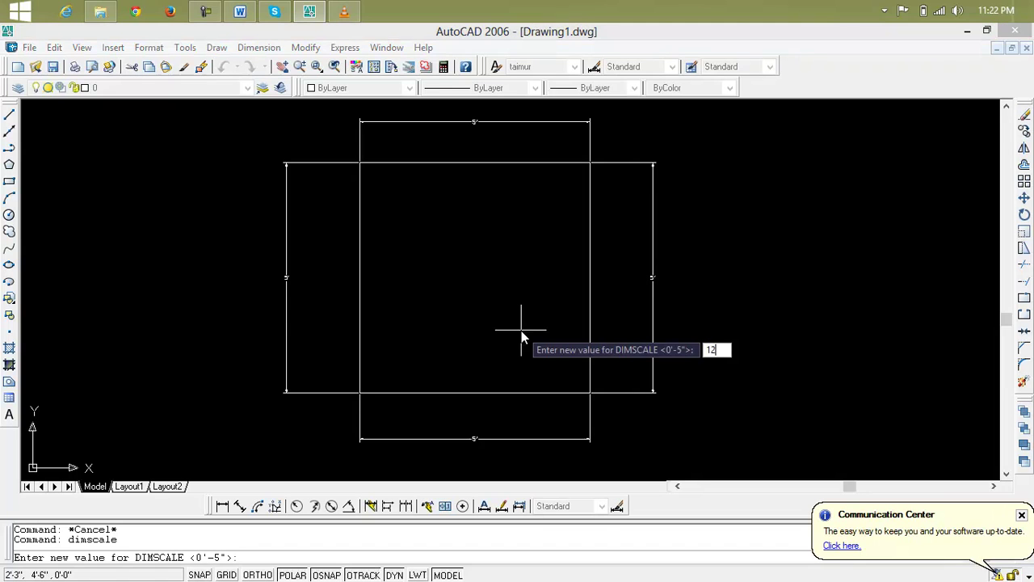
key(Return)
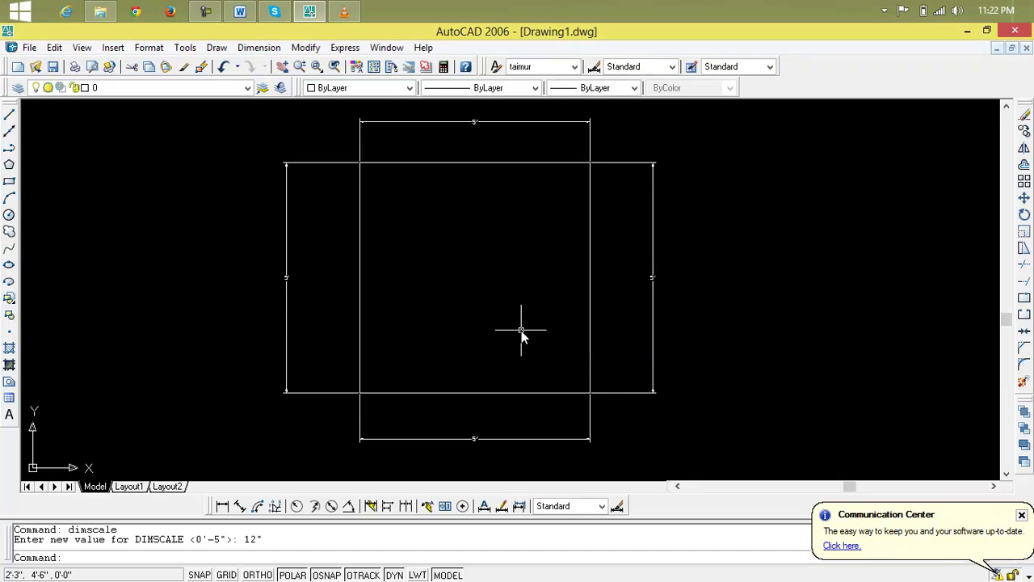
Step: Apply Dimension Update to all four dimensions around the square
click(519, 506)
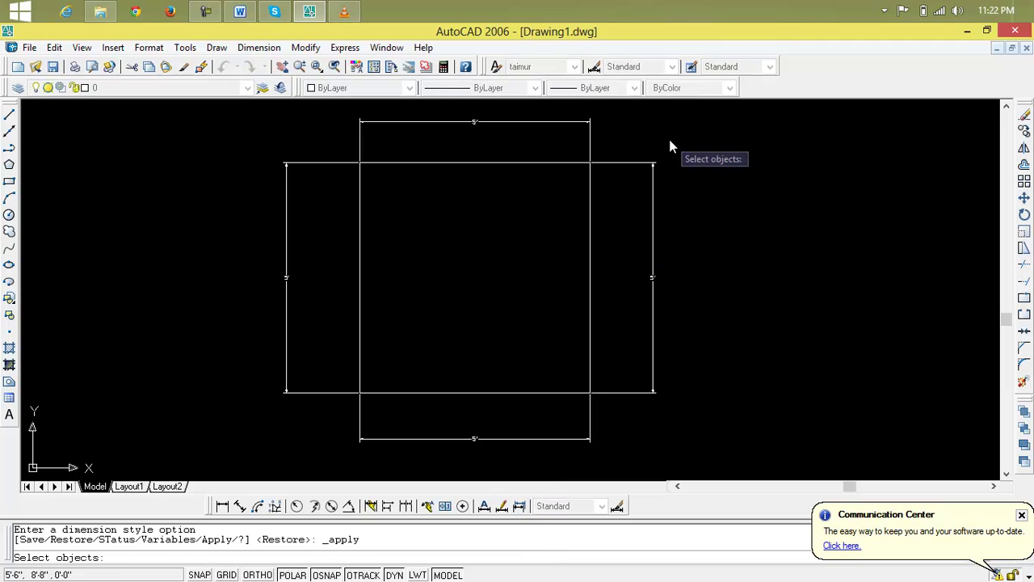
click(714, 135)
click(338, 435)
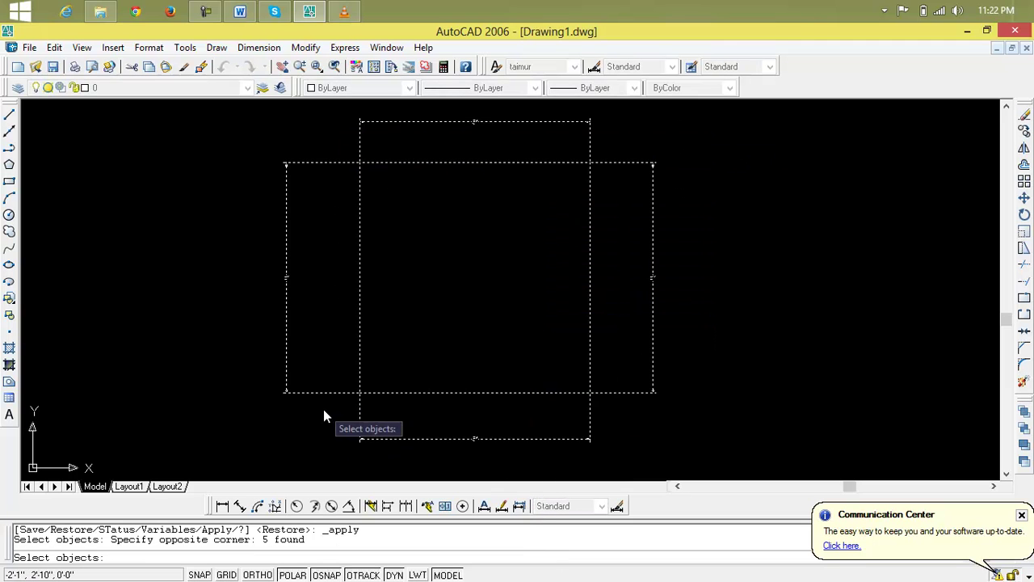
key(Return)
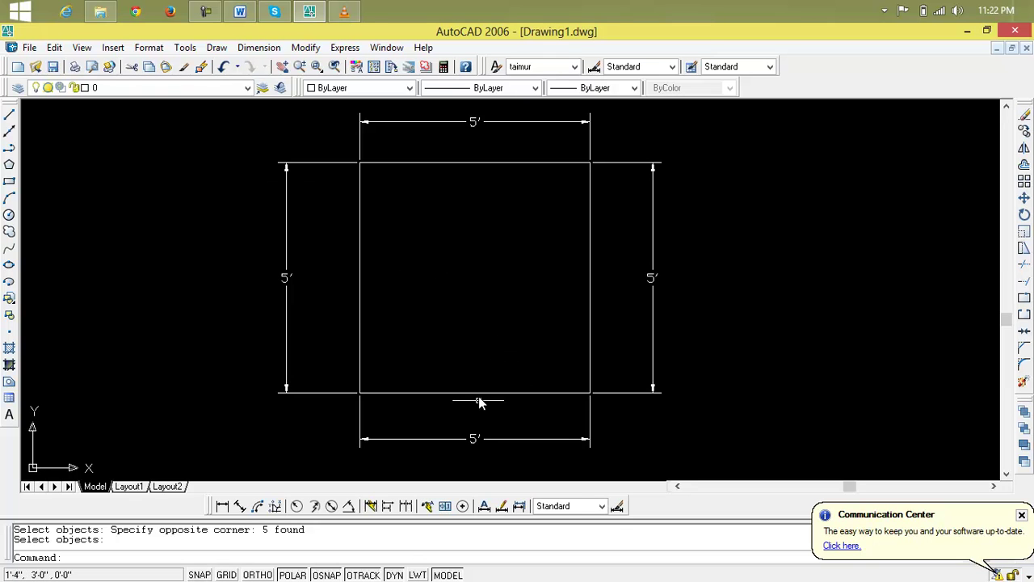
Step: Start Dimension Edit with the New option, give its text the Standard text style, and suppress further style-change warnings
scroll(468, 442, up, 5)
scroll(469, 441, down, 4)
scroll(468, 441, up, 2)
middle_drag(468, 441, 469, 413)
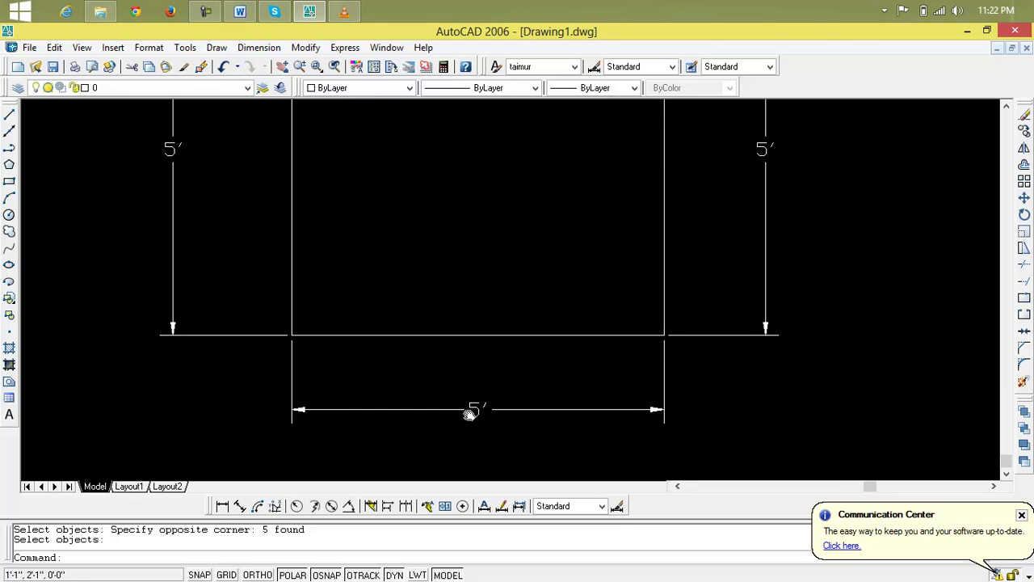
click(484, 507)
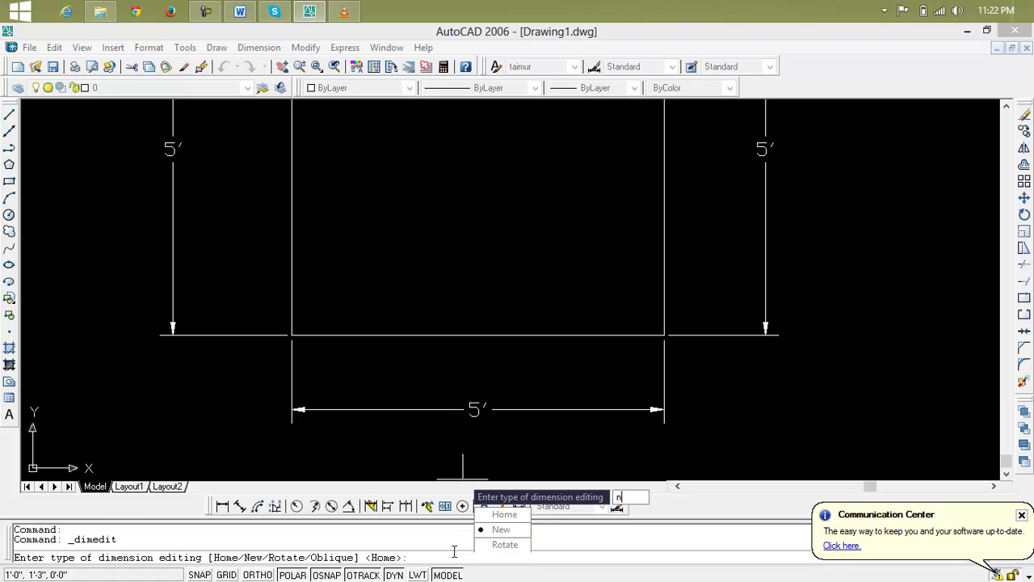
text(n)
key(Return)
scroll(488, 368, down, 2)
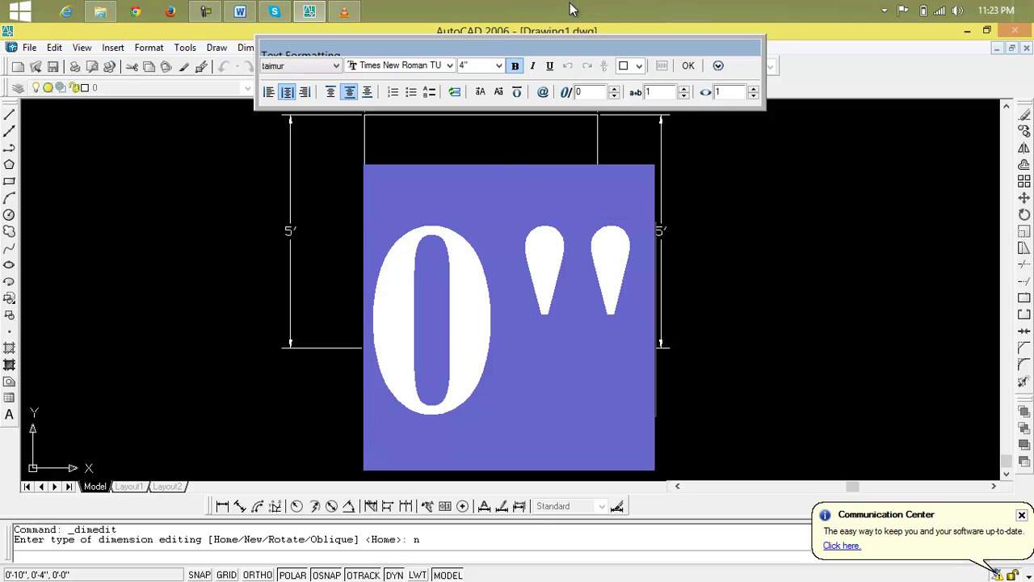
click(324, 66)
click(320, 81)
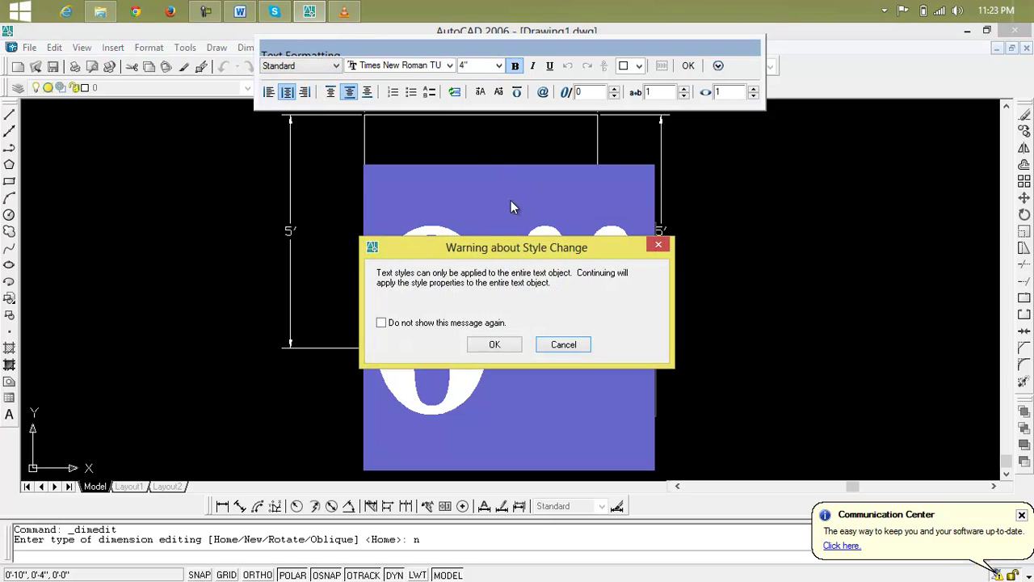
click(455, 323)
click(493, 344)
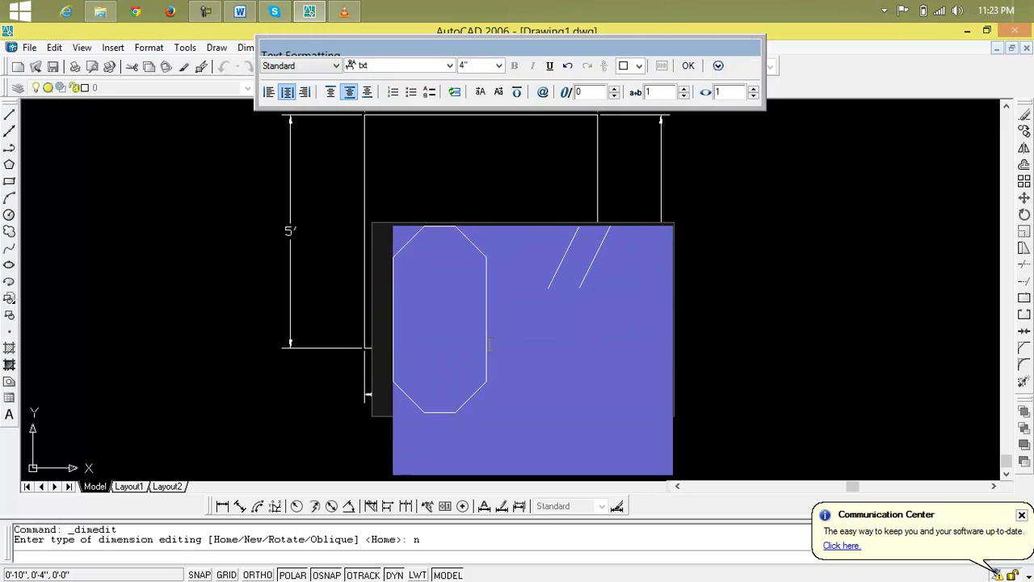
Step: Try to set the new dimension text's height to 2'
click(478, 66)
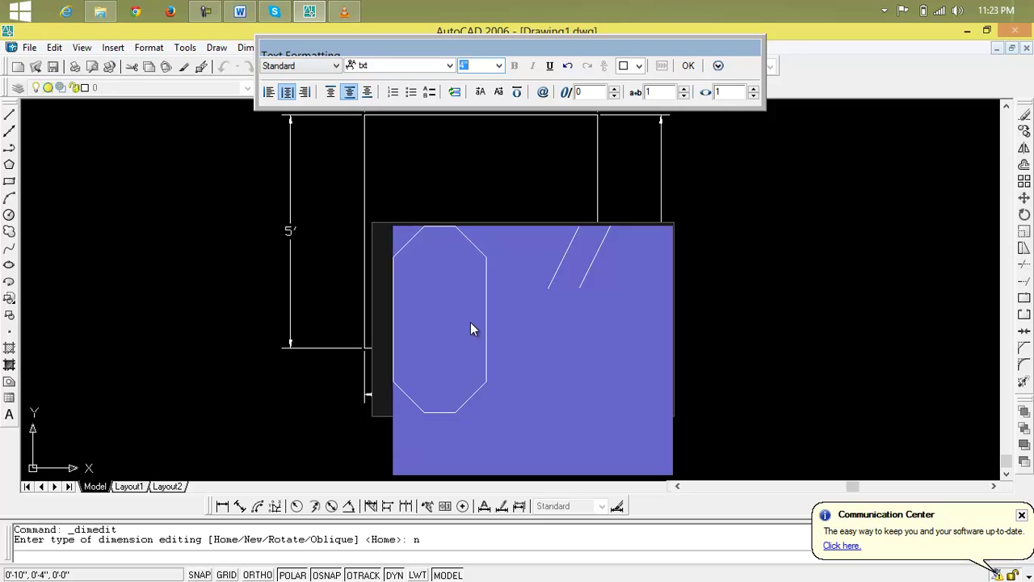
text(2')
key(Return)
Step: Replace the placeholder dimension text with 50'
double_click(548, 339)
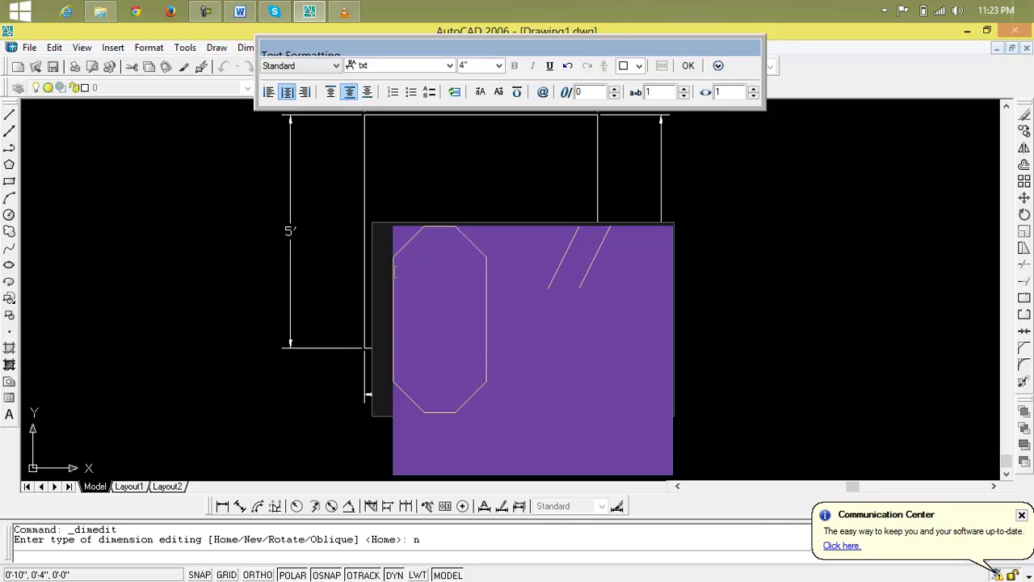
text(50)
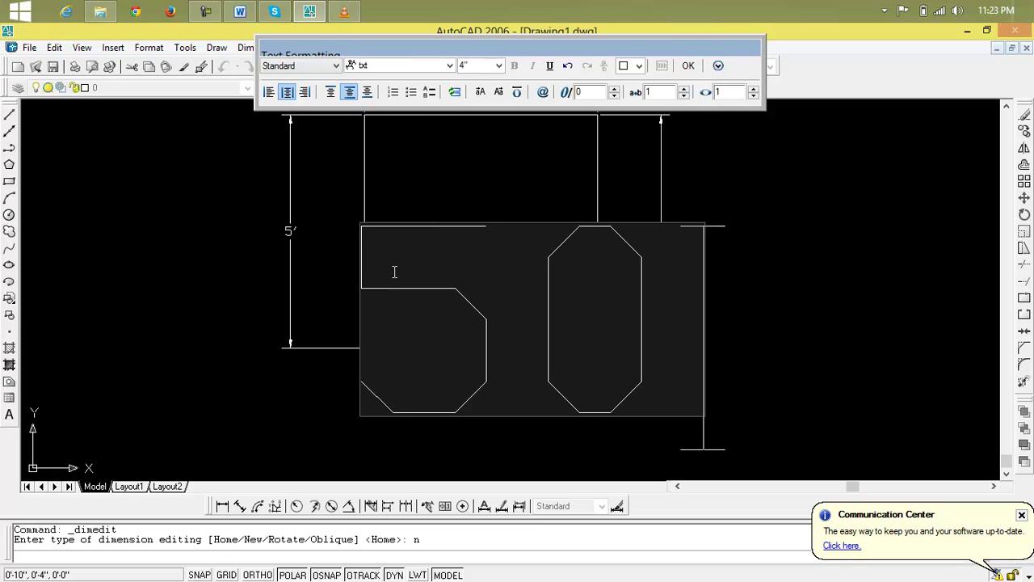
text(')
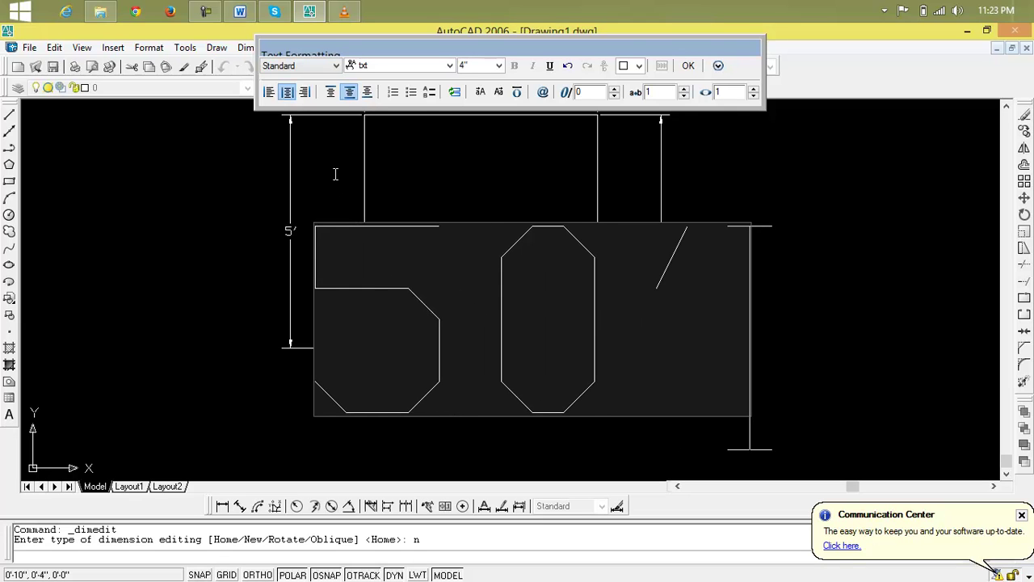
Step: Switch the new dimension text to the custom Times New Roman style, add a line break, and accept the text
key(ctrl+a)
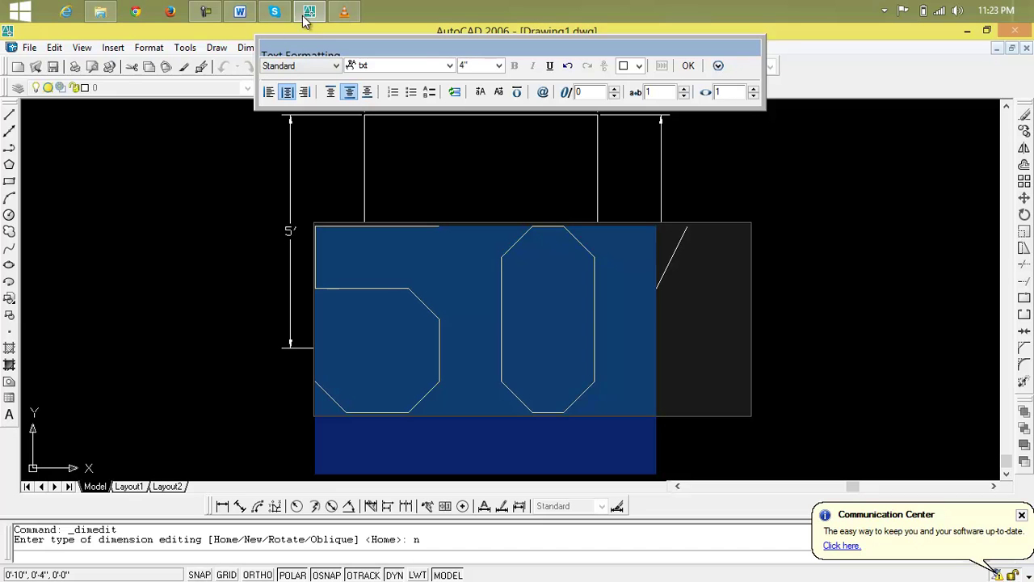
click(307, 68)
click(275, 89)
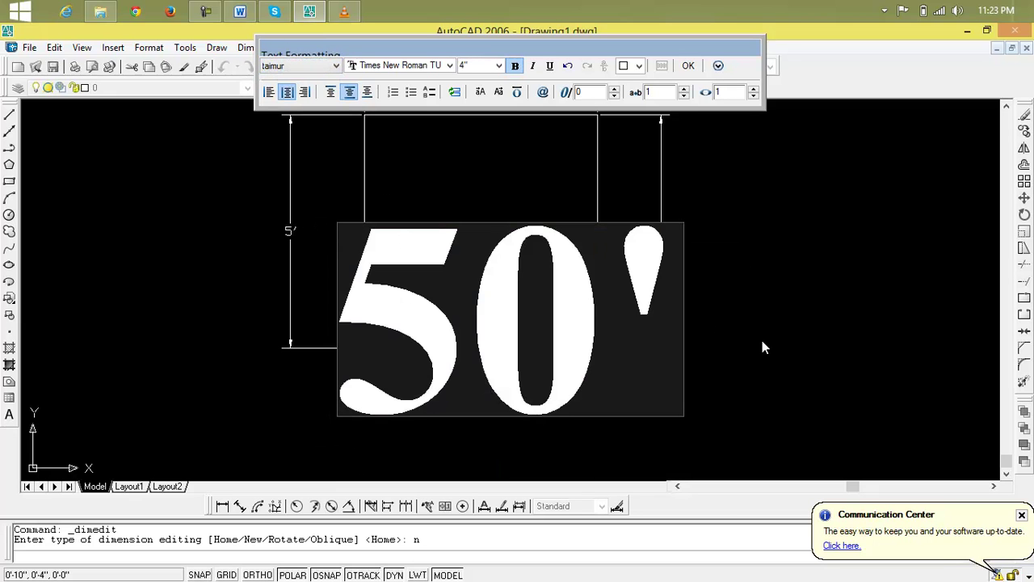
key(Return)
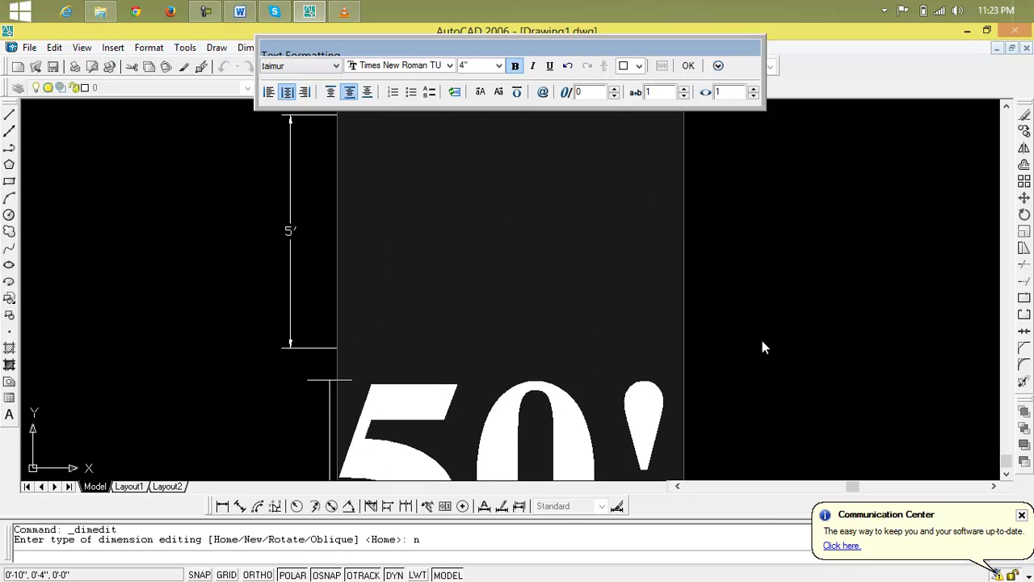
click(689, 67)
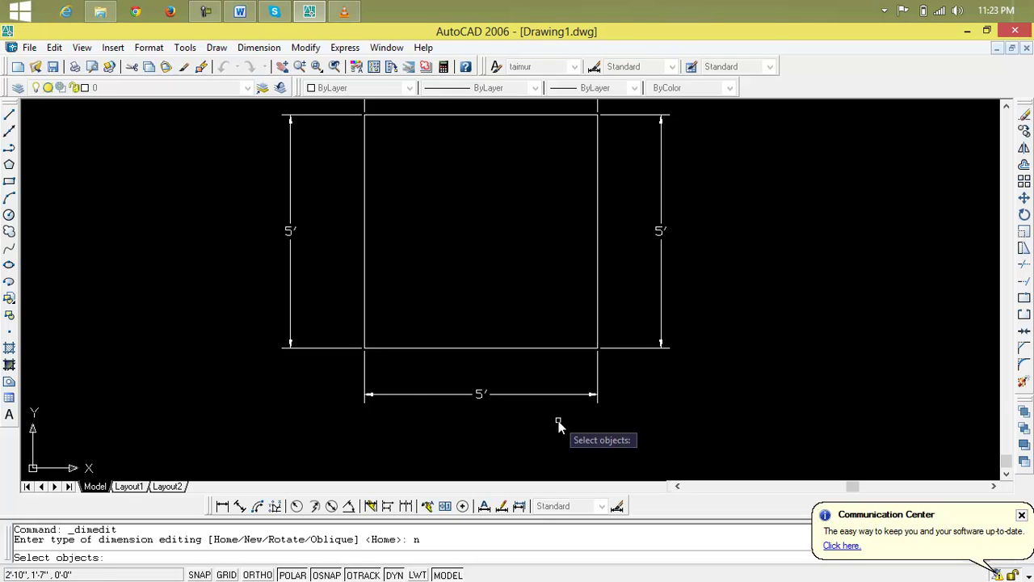
Step: Apply the new text to the dimension below the square
click(535, 394)
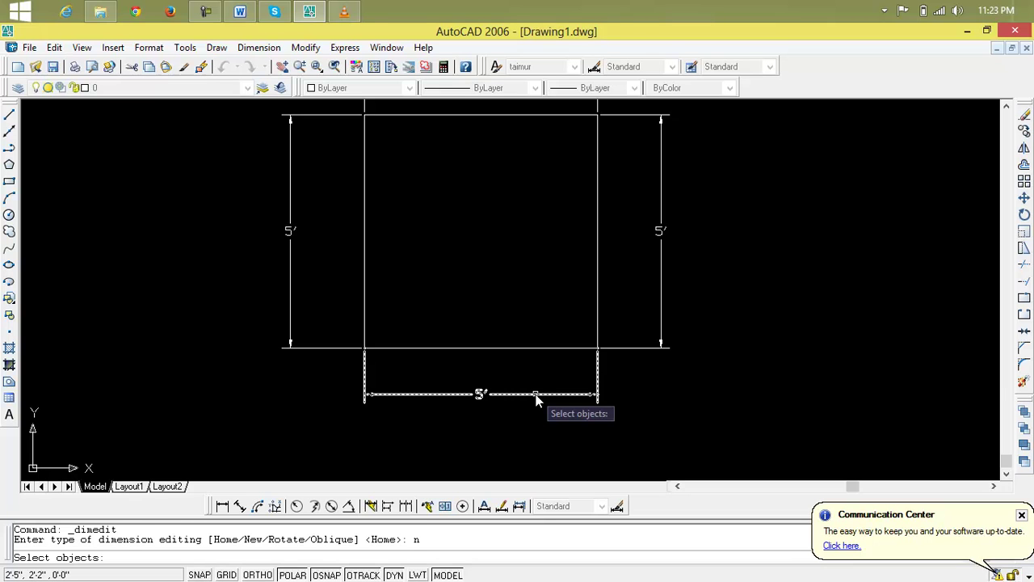
click(535, 395)
key(Return)
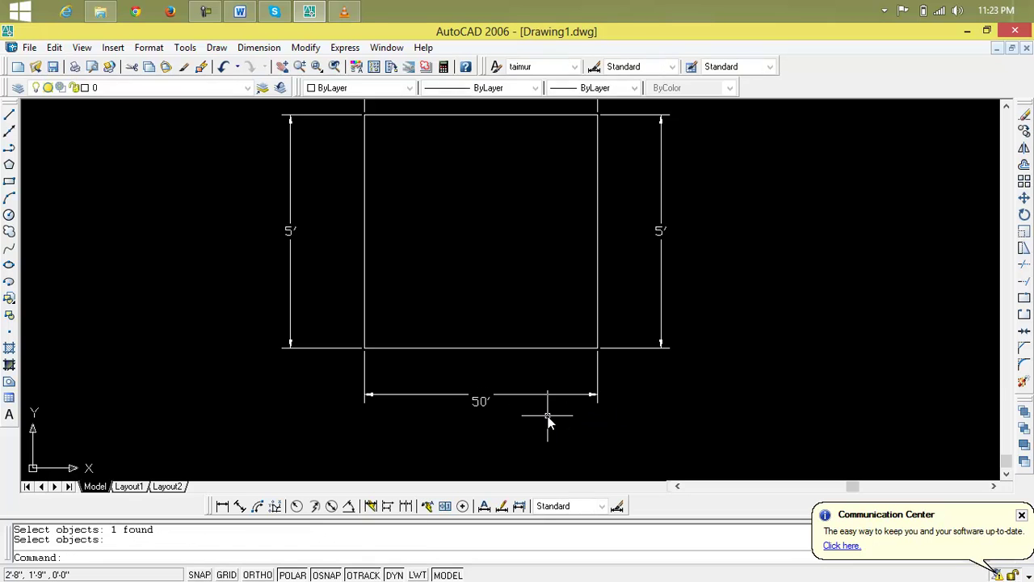
Step: Add an aligned dimension to the square's bottom edge, placed inside the square, and compare its text with the edited 50' text
scroll(473, 412, up, 10)
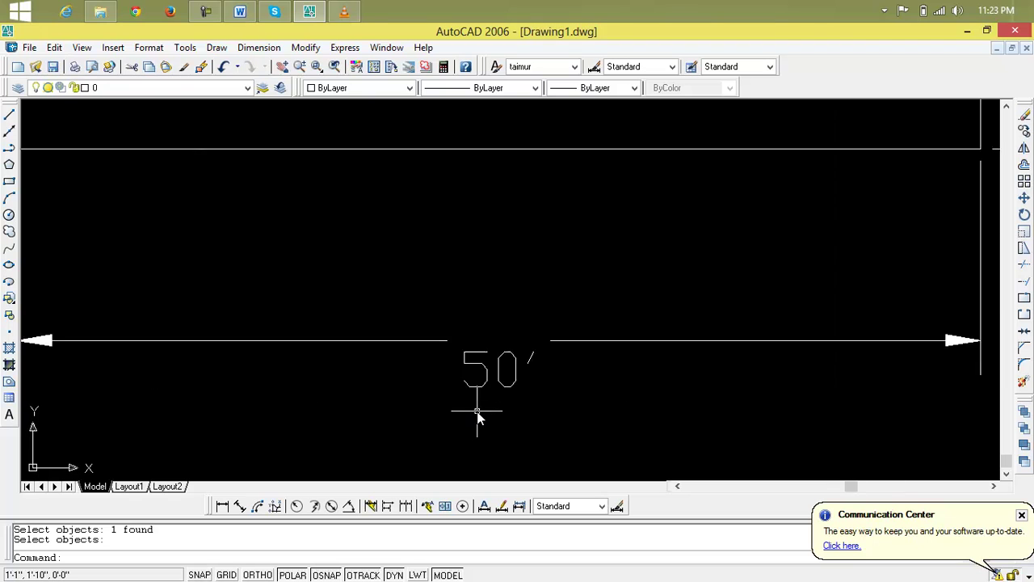
scroll(478, 411, down, 10)
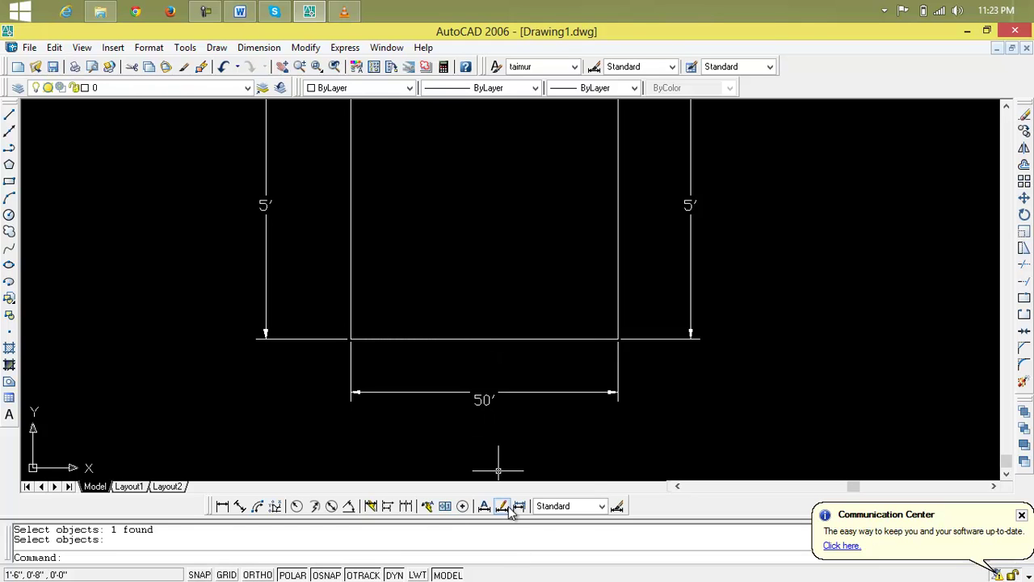
click(240, 506)
key(Return)
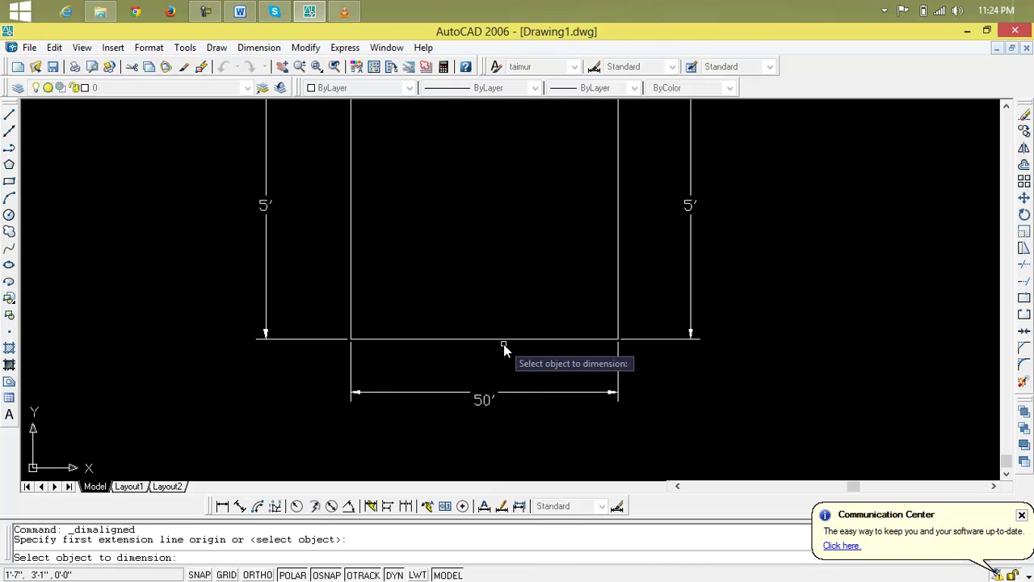
click(501, 339)
click(488, 297)
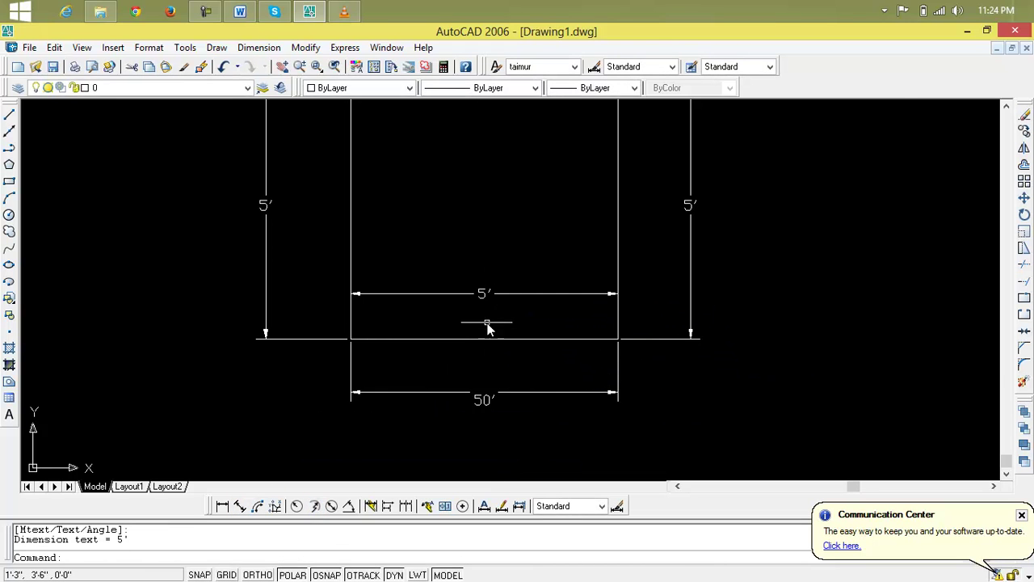
scroll(489, 324, up, 4)
scroll(489, 319, down, 4)
middle_drag(489, 326, 474, 266)
scroll(478, 380, up, 3)
scroll(477, 379, up, 2)
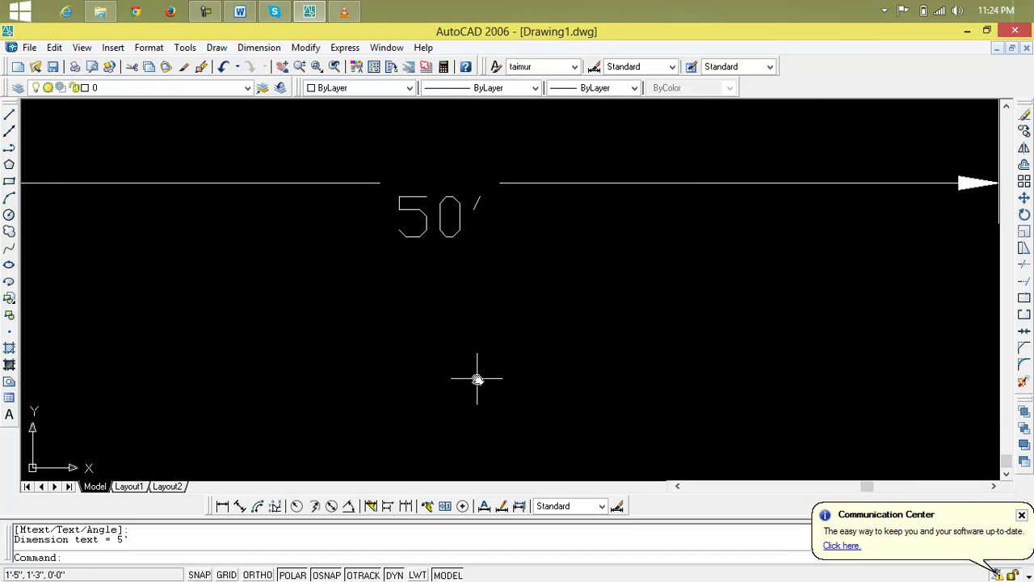
Step: Compare the edited 50' text below the square with the text of the dimension above the square
scroll(477, 379, down, 7)
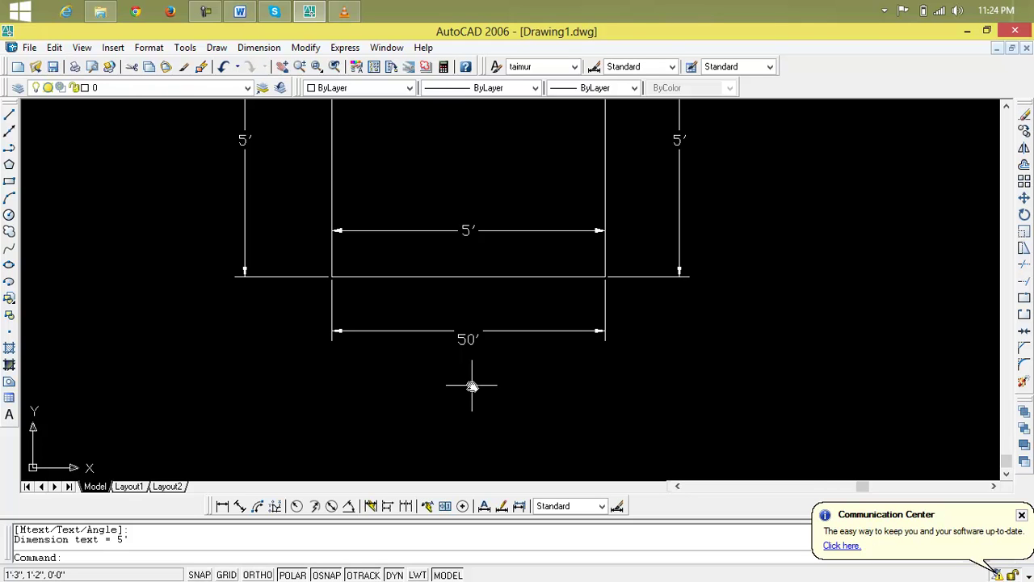
scroll(472, 386, down, 2)
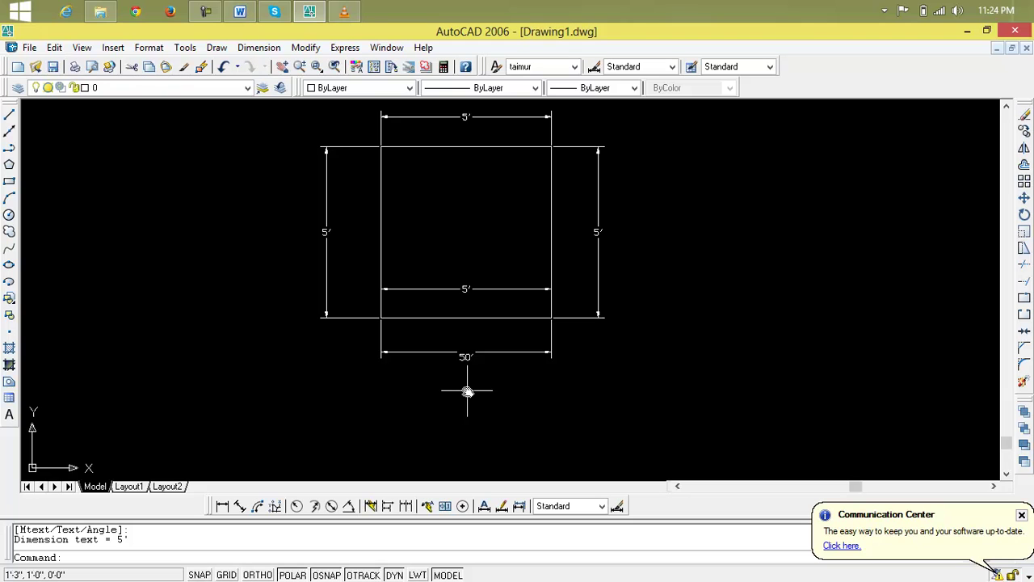
scroll(467, 392, up, 5)
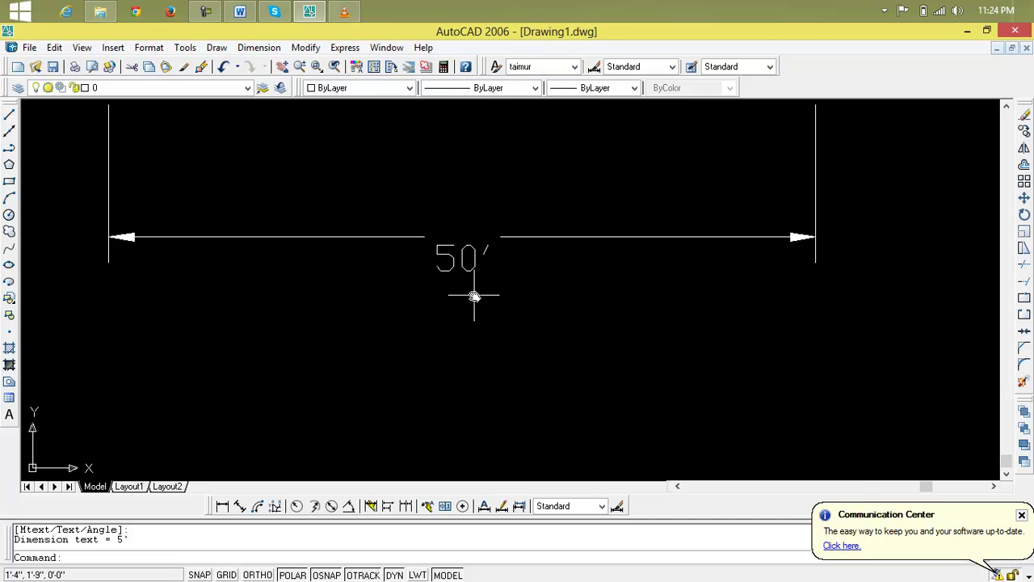
scroll(474, 296, down, 5)
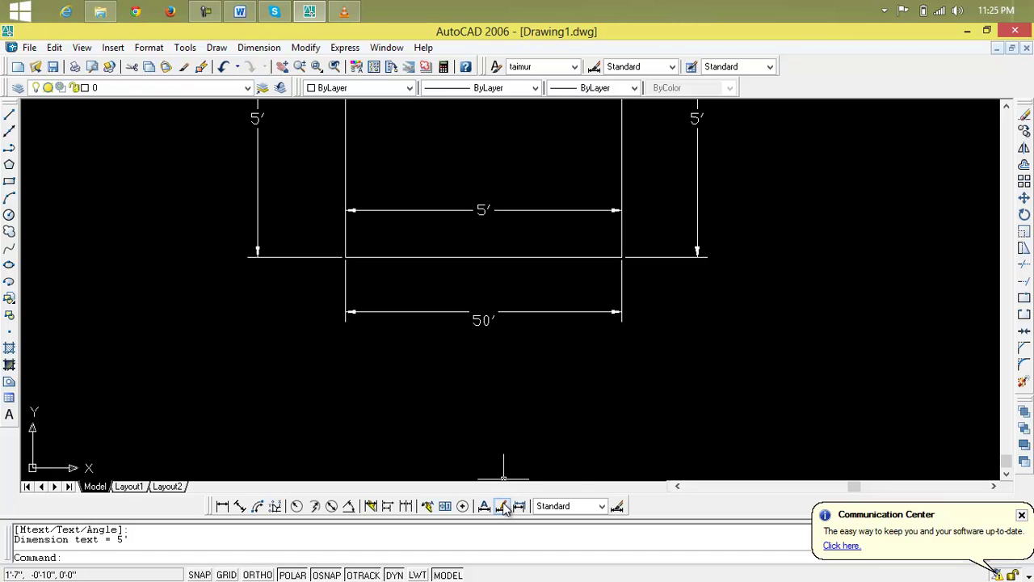
scroll(509, 328, down, 2)
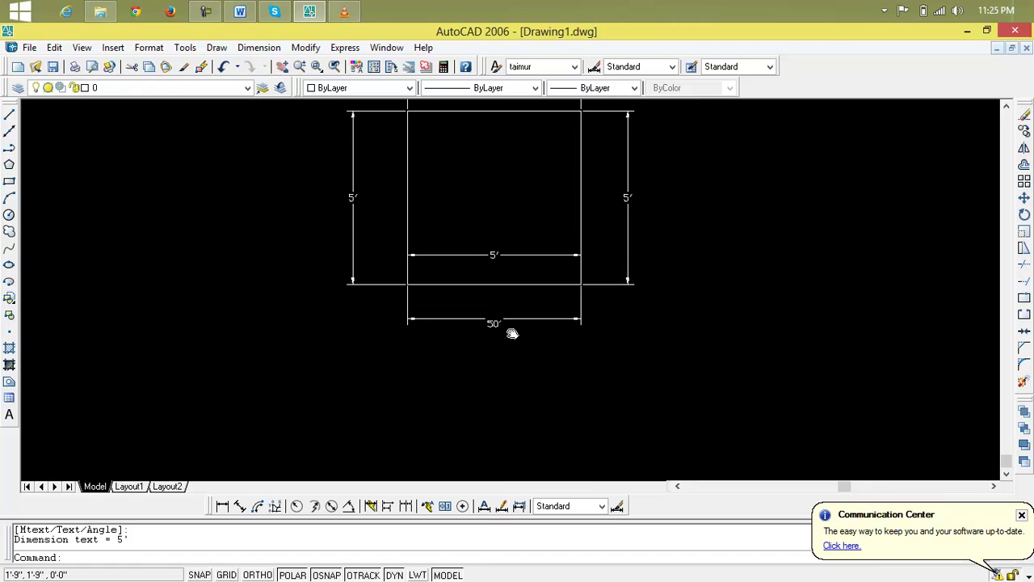
middle_drag(508, 328, 523, 418)
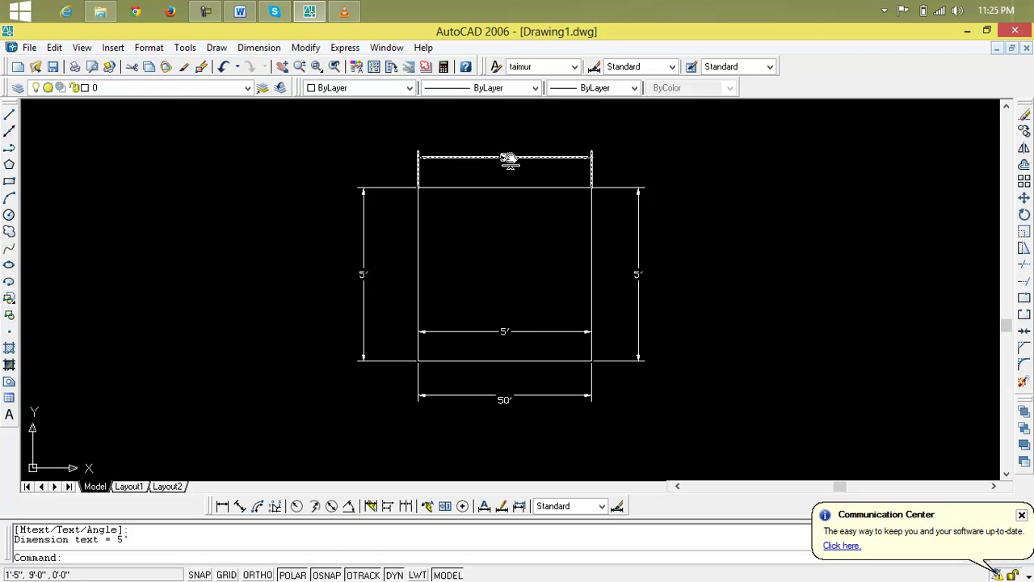
scroll(508, 159, up, 3)
scroll(510, 159, up, 2)
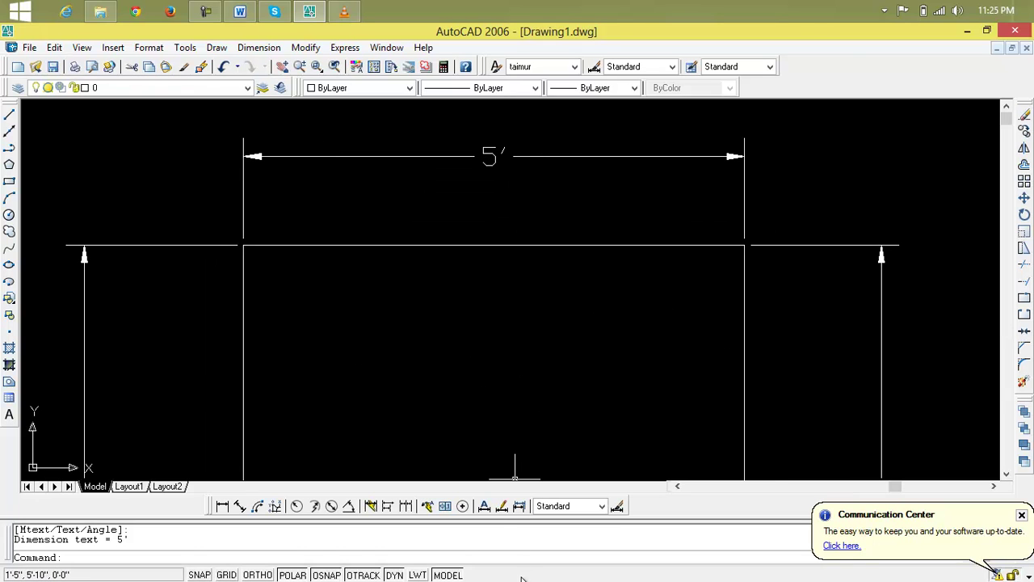
Step: Start new text with Dimension Edit, enter the first letters of the name, and set the placeholder's text height to 1'
click(485, 506)
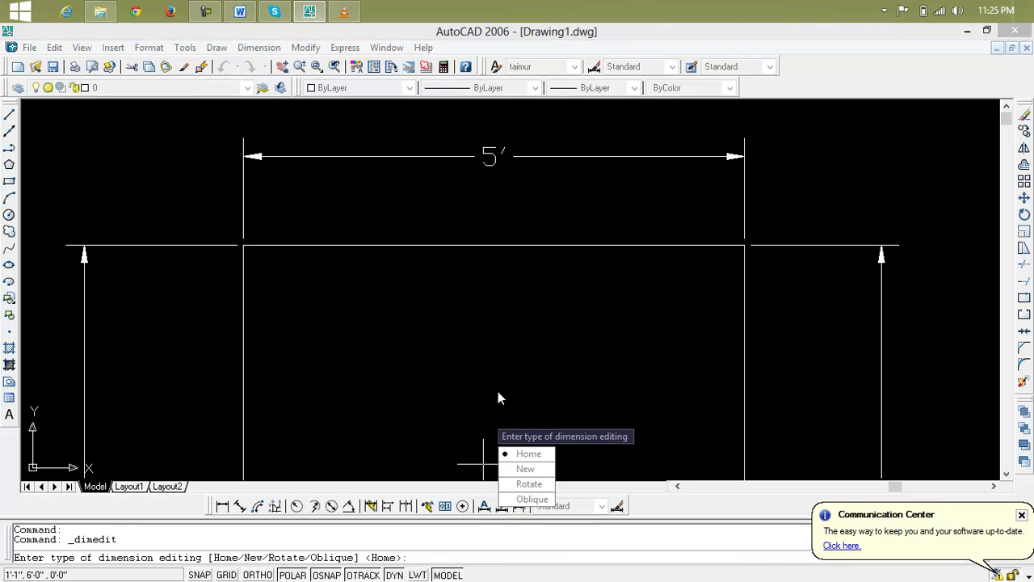
text(n)
key(Return)
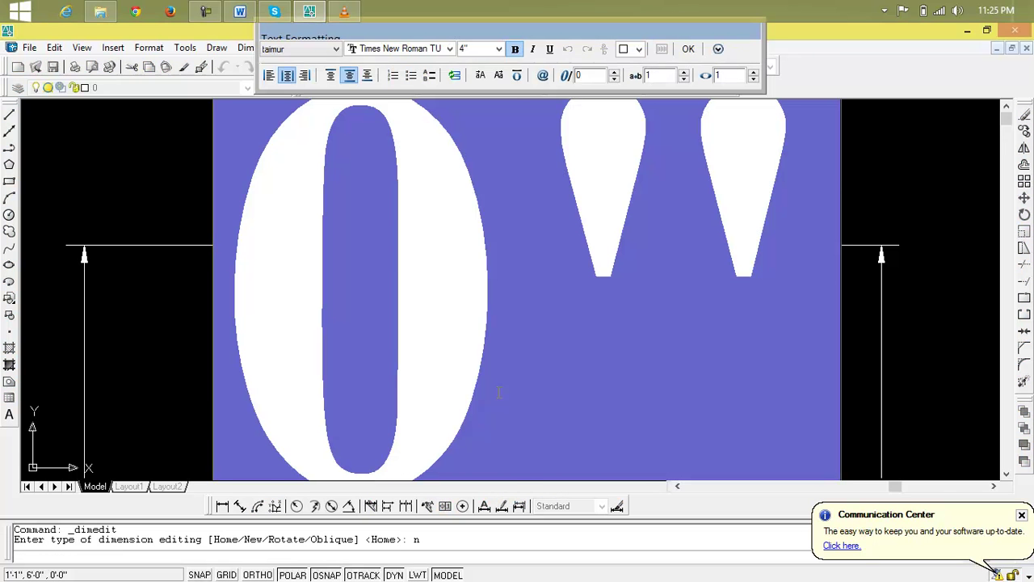
text(tai)
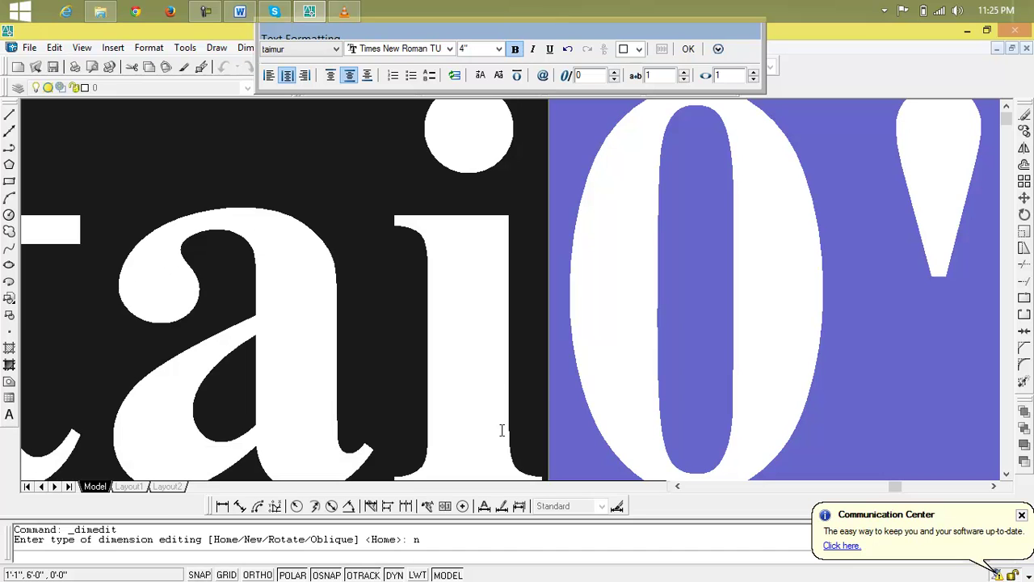
drag(581, 378, 641, 345)
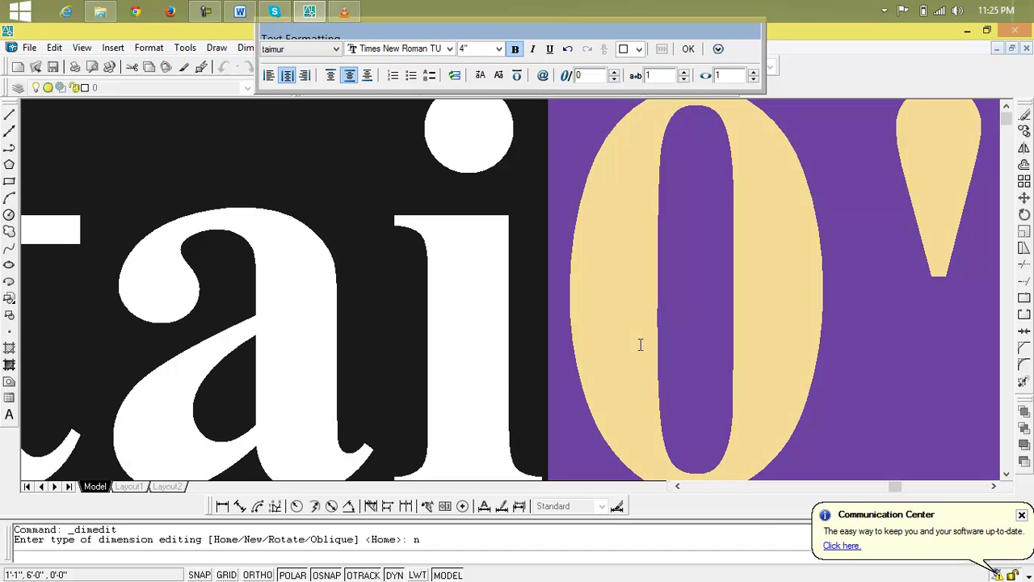
click(499, 49)
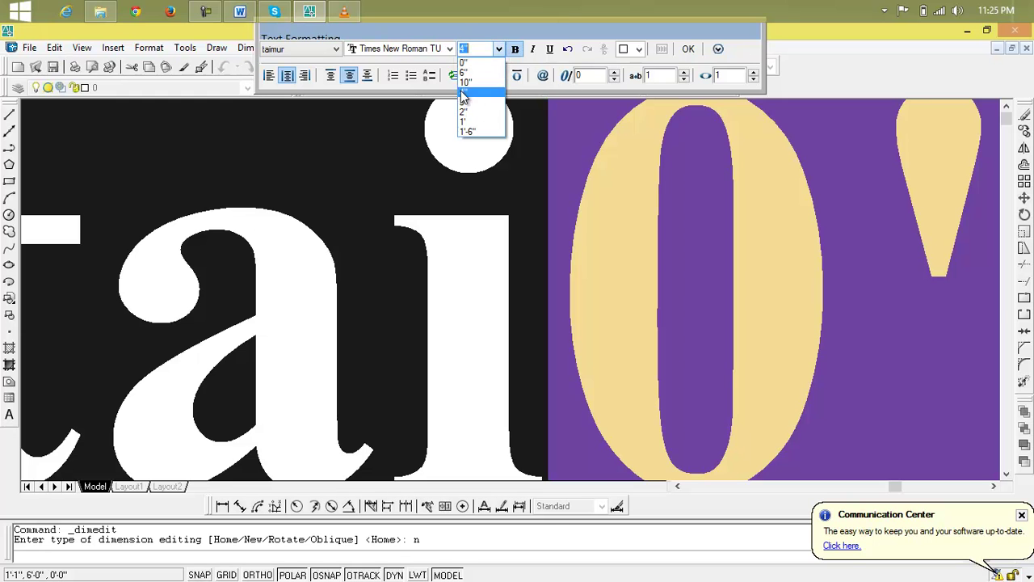
click(464, 121)
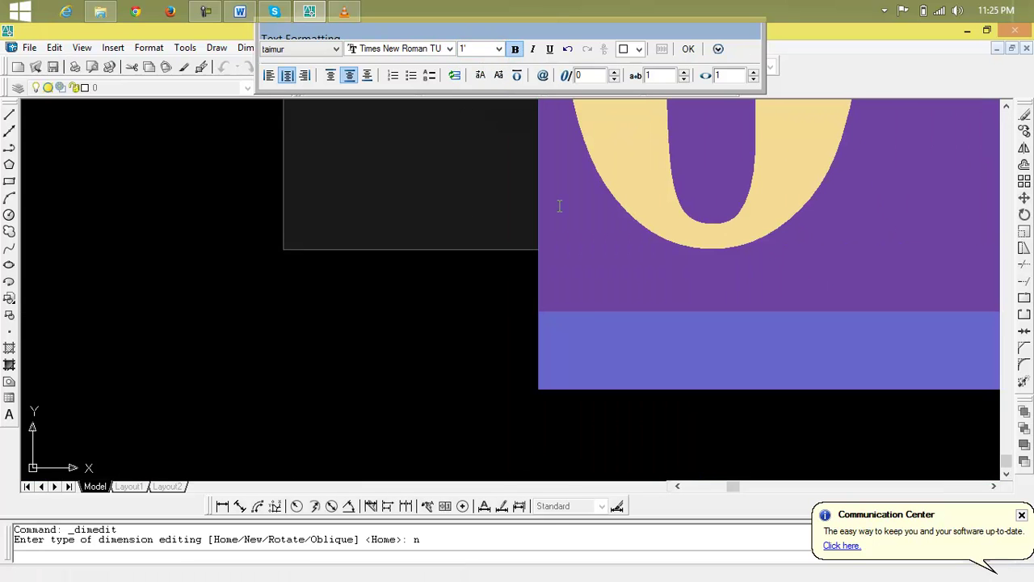
Step: Complete the name in place of the placeholder and accept the new dimension text
scroll(559, 206, down, 1)
middle_drag(596, 299, 491, 423)
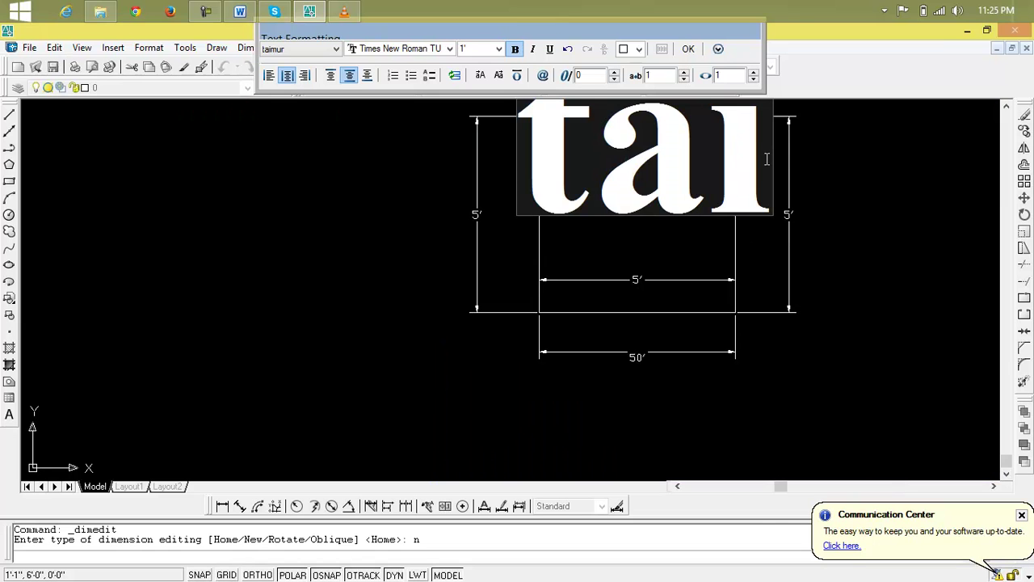
scroll(767, 159, up, 4)
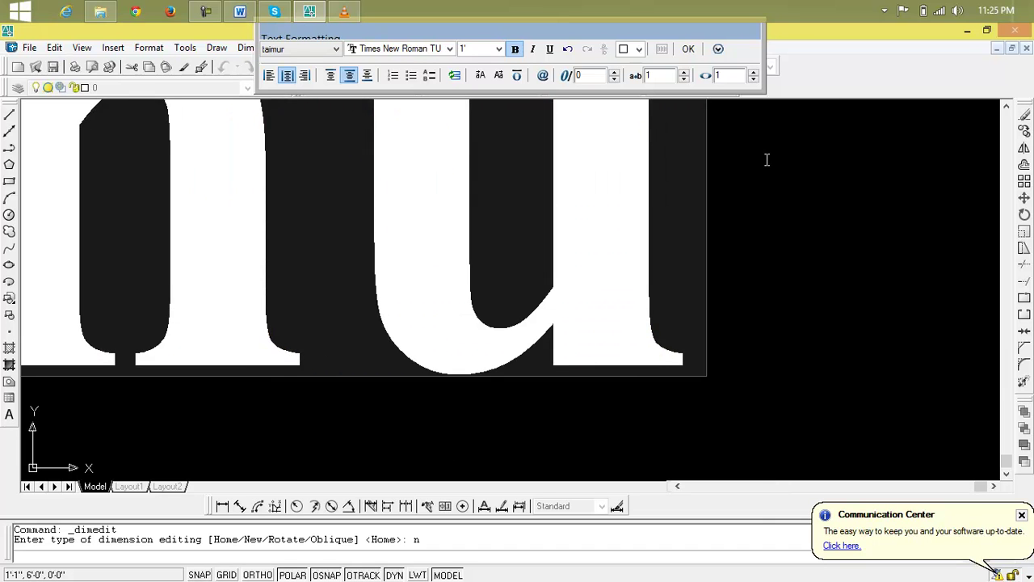
text(r)
click(687, 48)
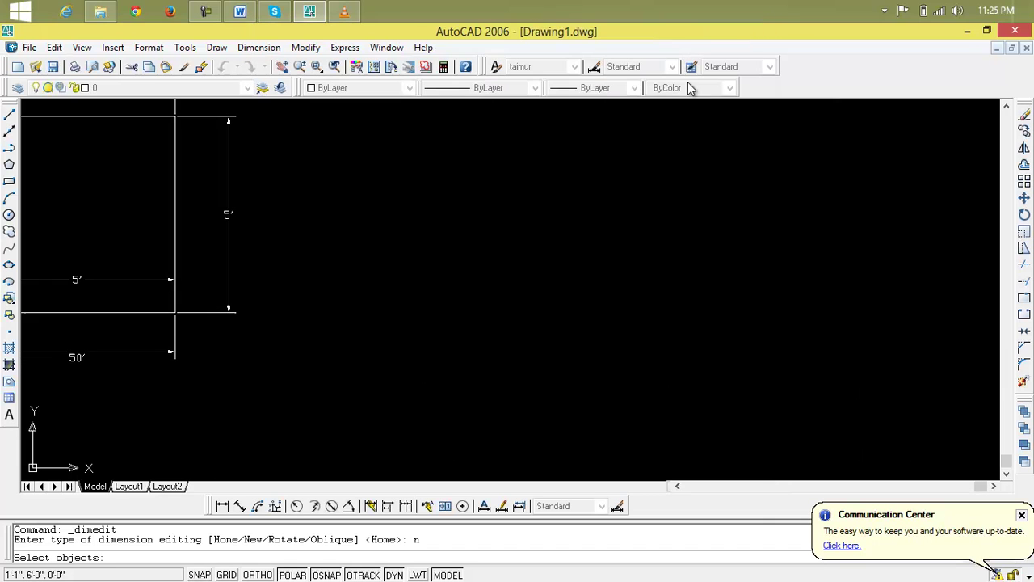
Step: Apply the new name text to the dimension above the square and inspect its mixed letter heights
middle_drag(512, 226, 910, 307)
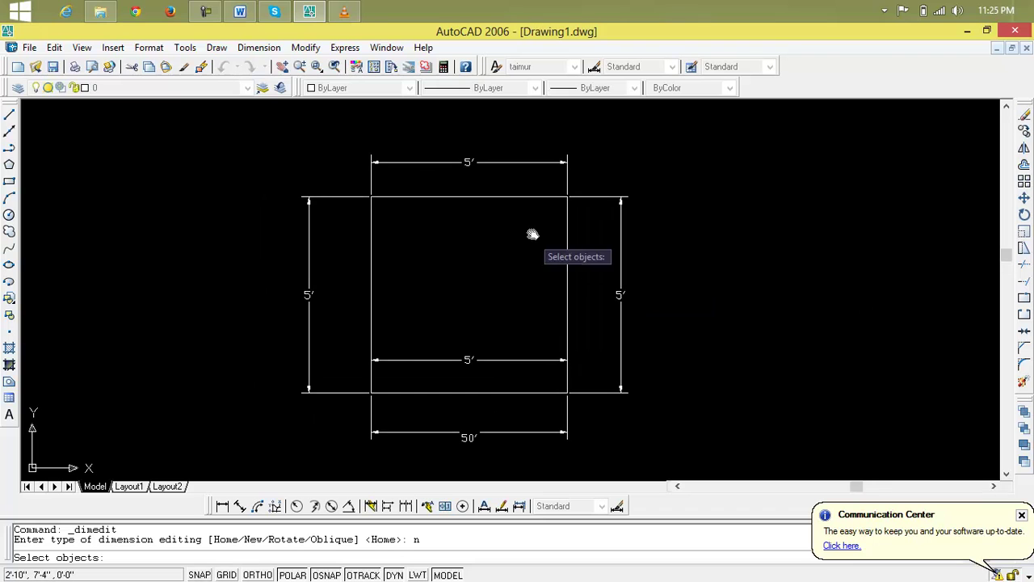
click(492, 163)
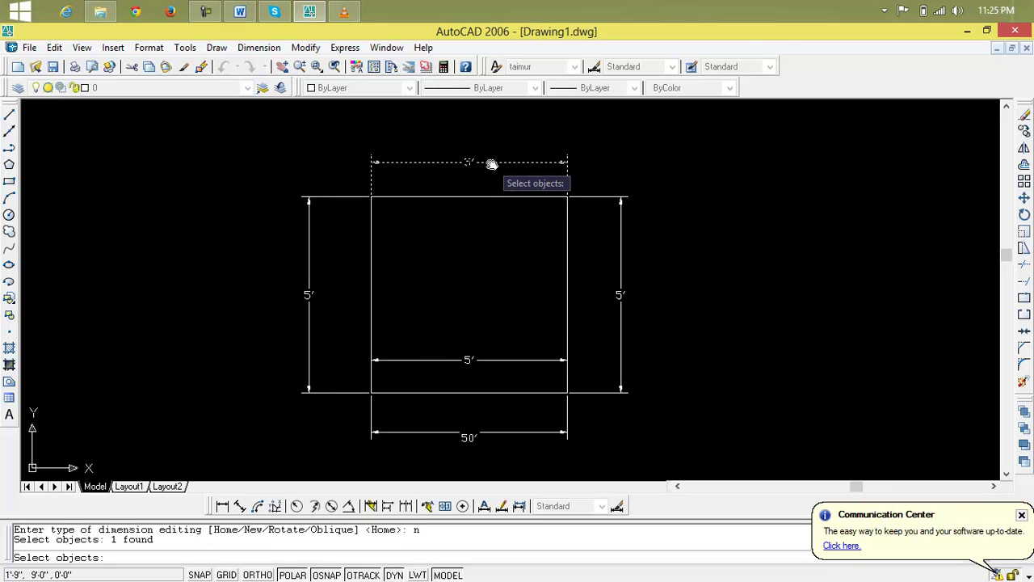
key(Return)
scroll(477, 161, up, 6)
middle_drag(477, 174, 548, 378)
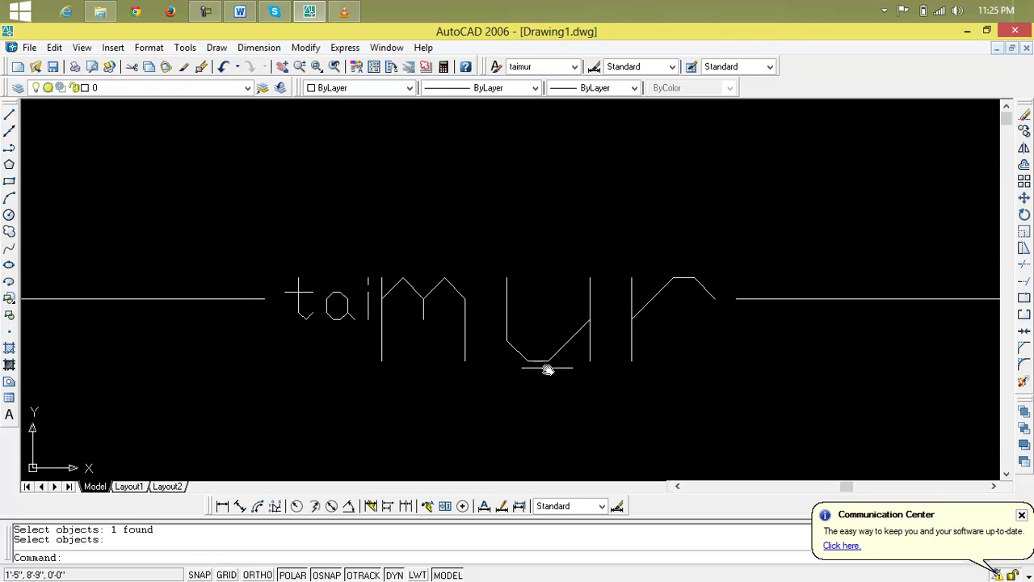
scroll(548, 373, down, 3)
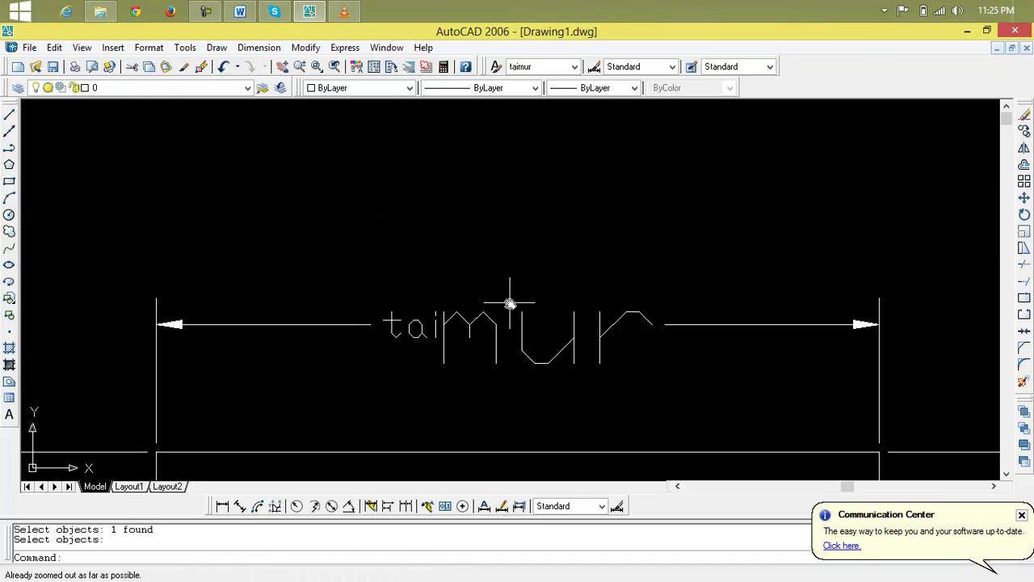
key(Escape)
scroll(516, 341, down, 2)
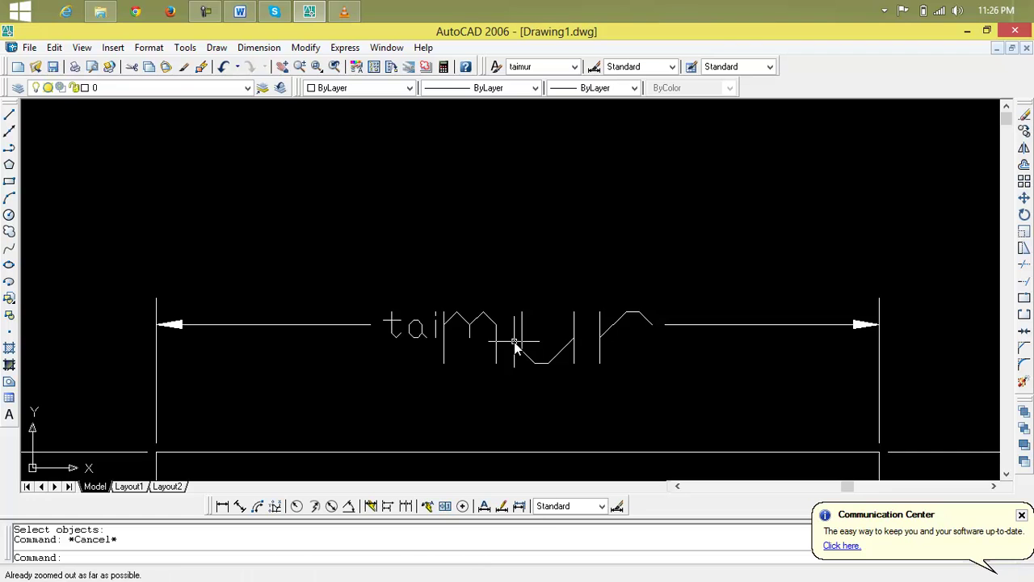
Step: Erase the dimension above the square
middle_drag(505, 332, 488, 285)
text(z)
key(Return)
text(a)
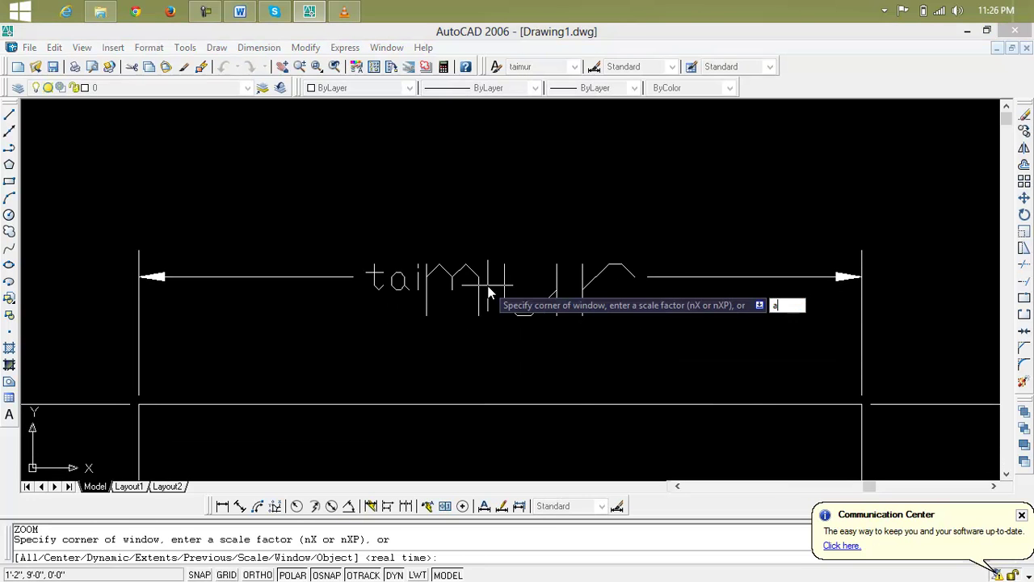
key(Return)
scroll(487, 283, down, 1)
scroll(505, 216, up, 3)
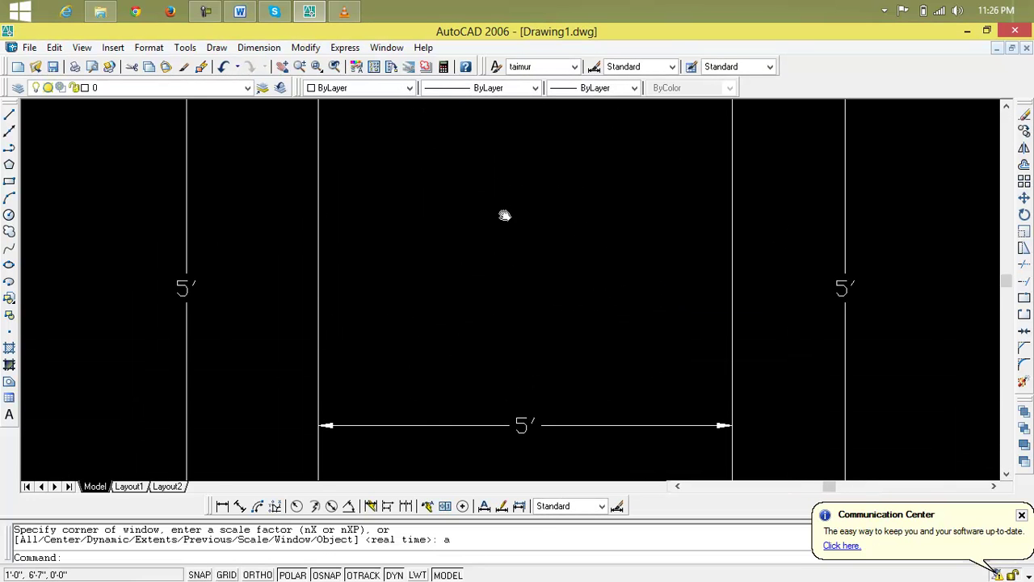
middle_drag(504, 213, 552, 431)
click(542, 227)
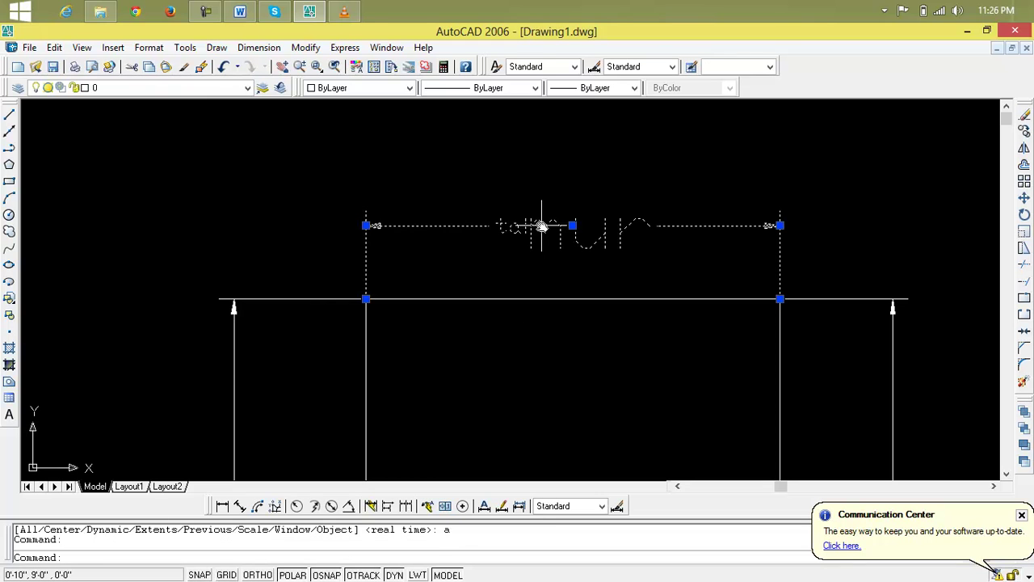
key(Delete)
Step: Examine the square with its remaining dimensions and show the whole drawing with Zoom All
scroll(582, 332, down, 1)
middle_drag(546, 274, 504, 223)
scroll(517, 321, down, 1)
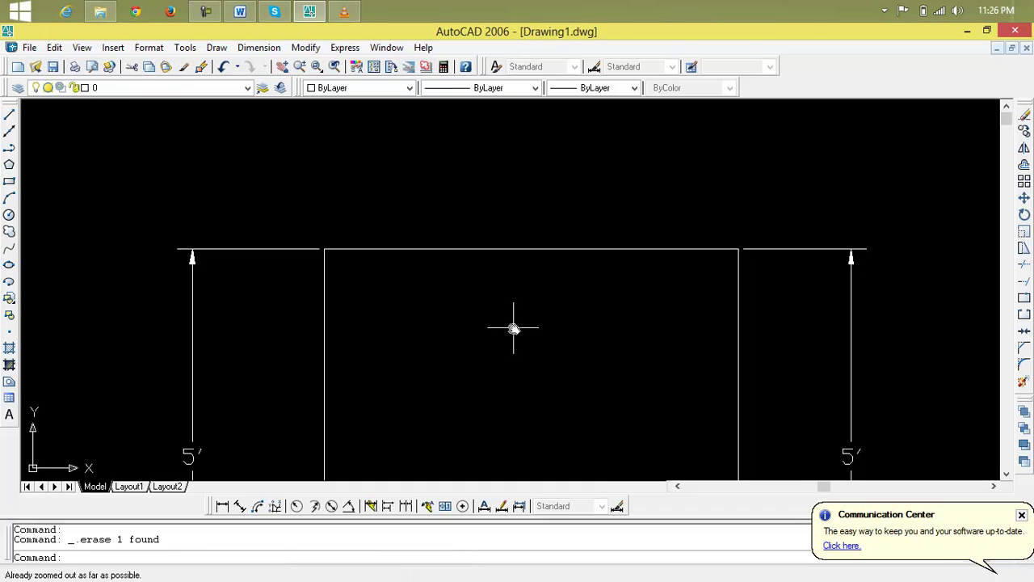
middle_drag(512, 326, 488, 262)
scroll(487, 208, up, 2)
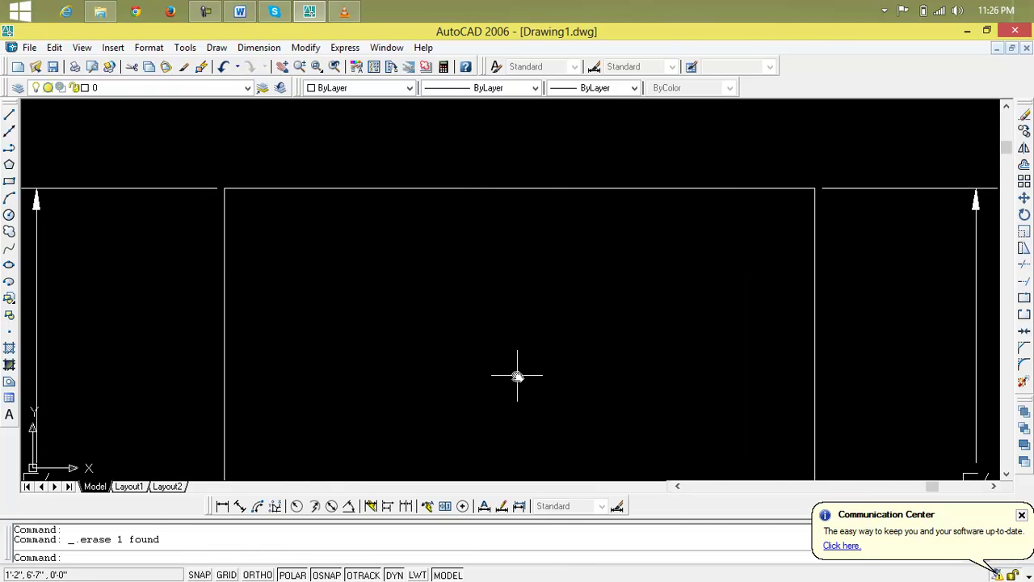
scroll(509, 377, down, 2)
middle_drag(508, 377, 489, 225)
scroll(491, 308, down, 1)
middle_drag(490, 309, 494, 324)
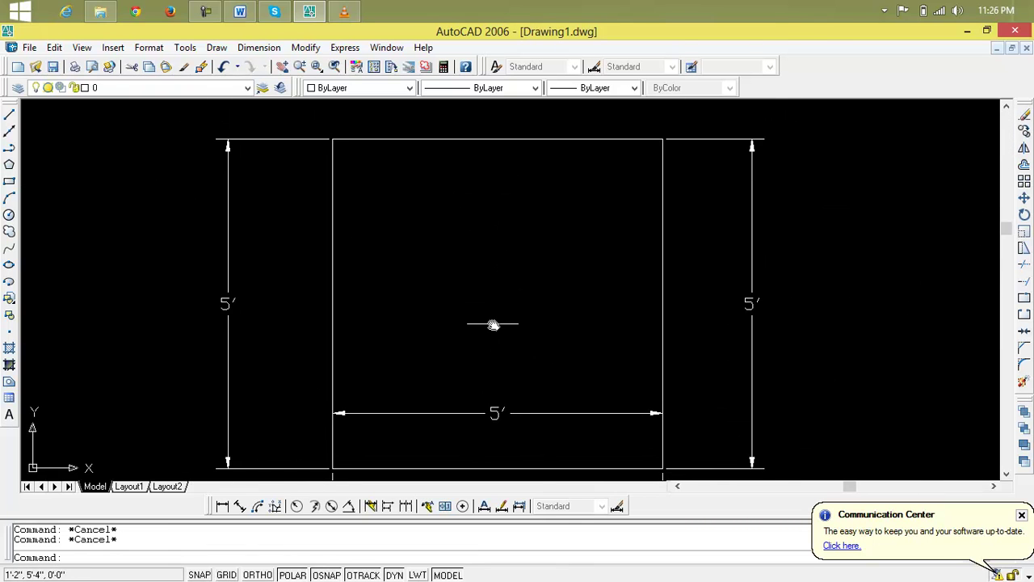
text(z)
key(Return)
text(a)
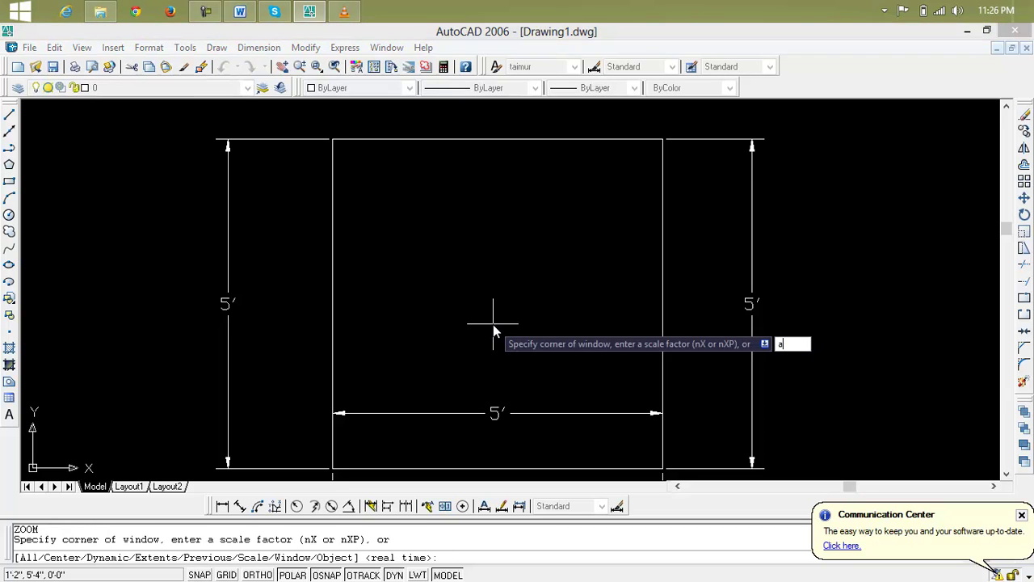
key(Return)
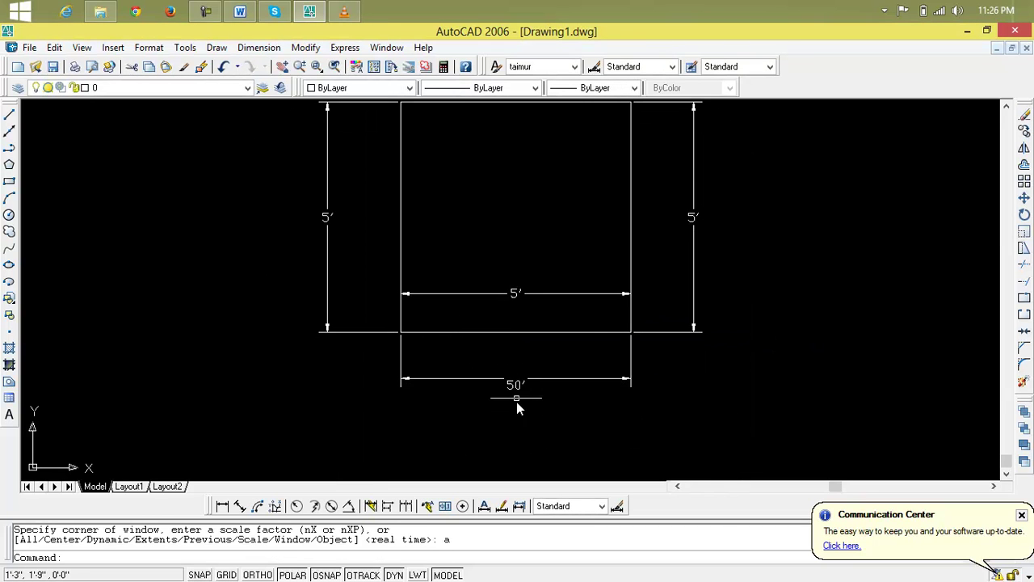
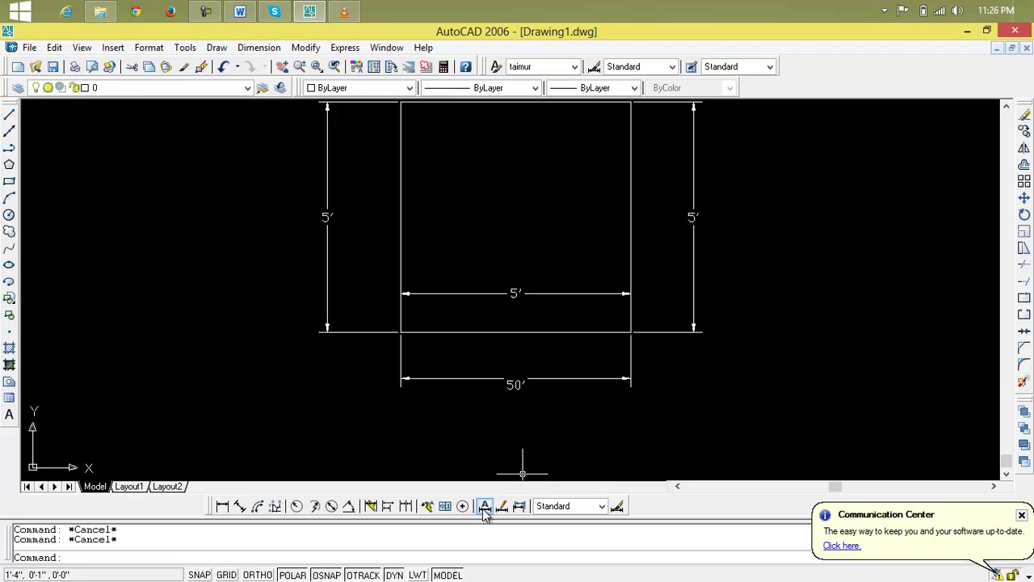
Step: Rotate the text of the 50' dimension below the square to 45 degrees with Dimension Edit
click(484, 507)
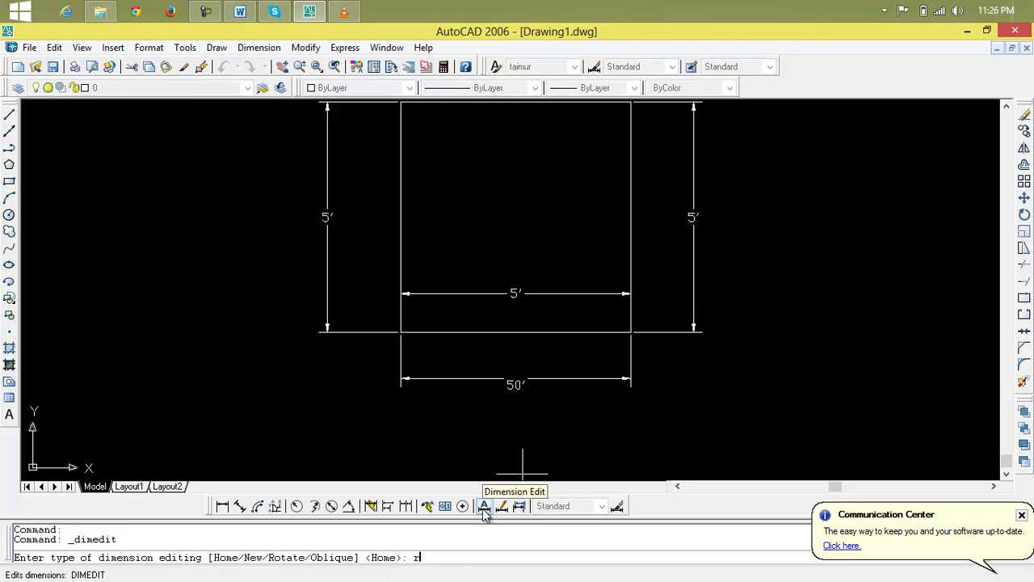
text(r)
key(Return)
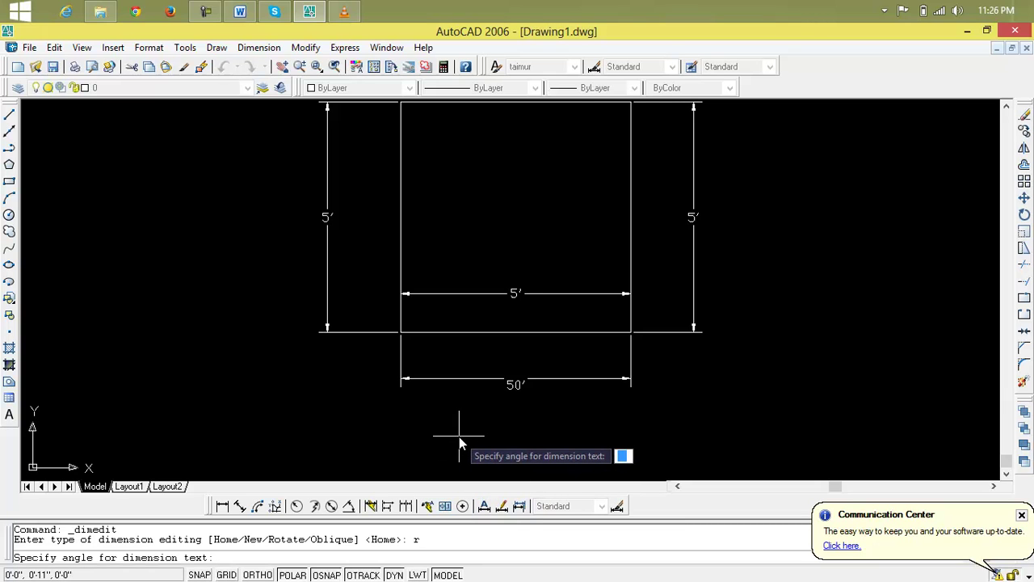
text(4)
key(Return)
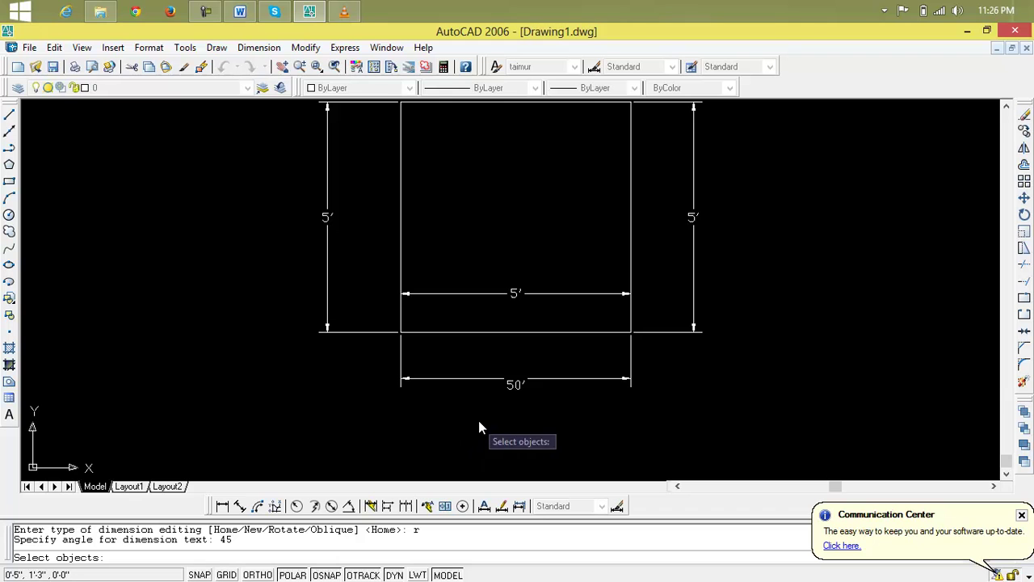
click(485, 382)
key(Return)
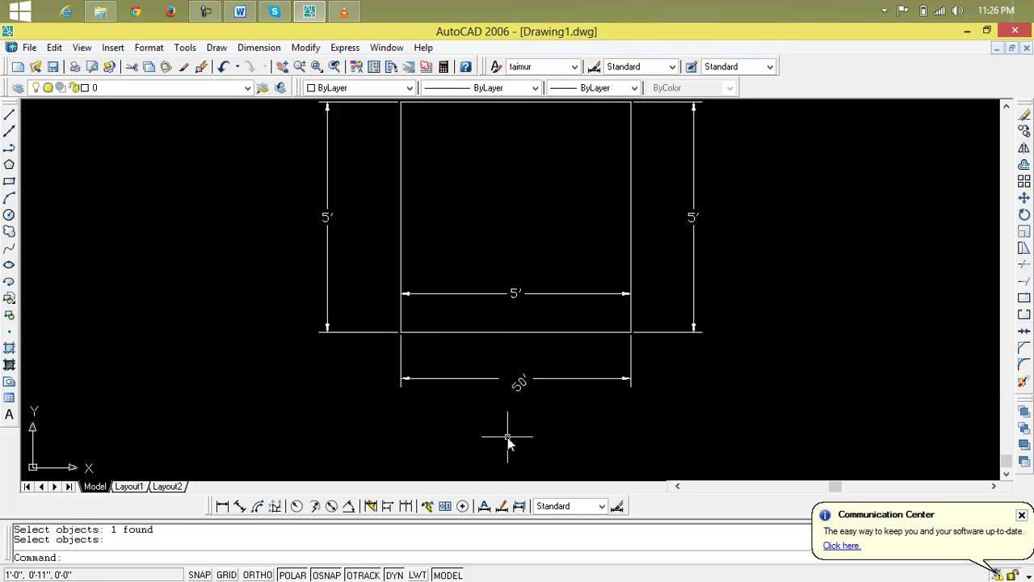
key(Escape)
key(Escape)
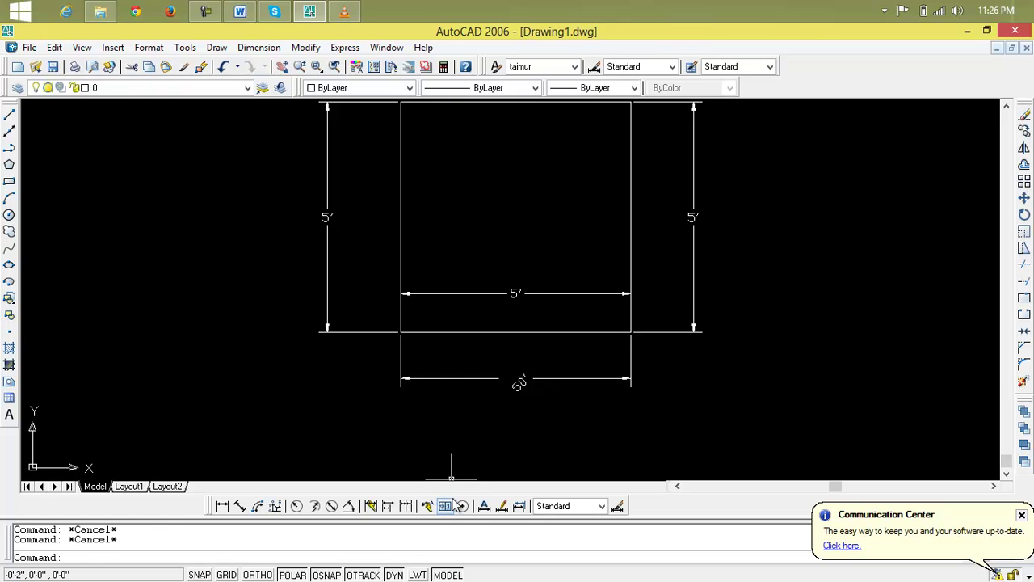
Step: Rotate the text of the vertical 5' dimension right of the square to 54 degrees with Dimension Edit
click(485, 507)
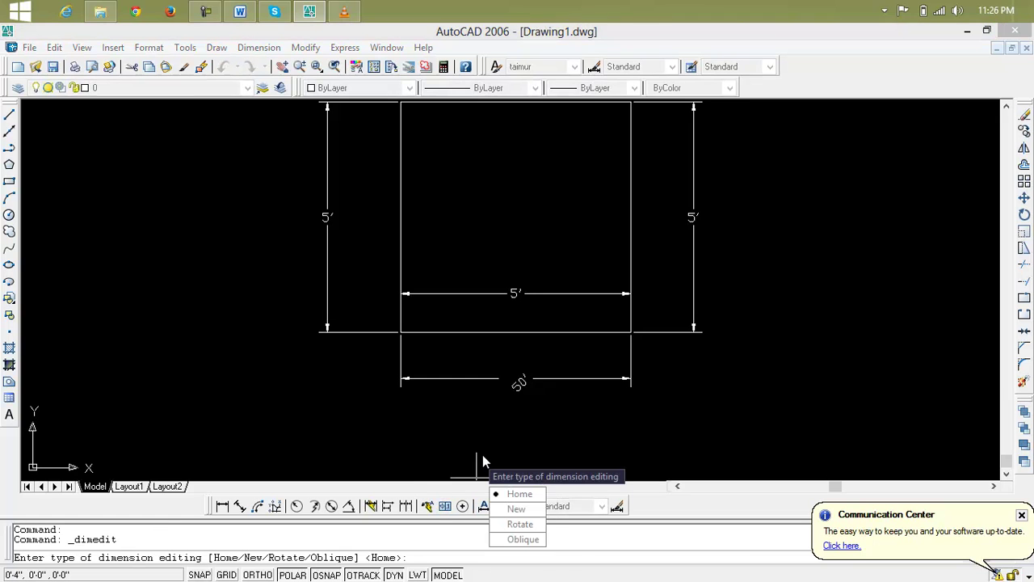
text(r)
key(Return)
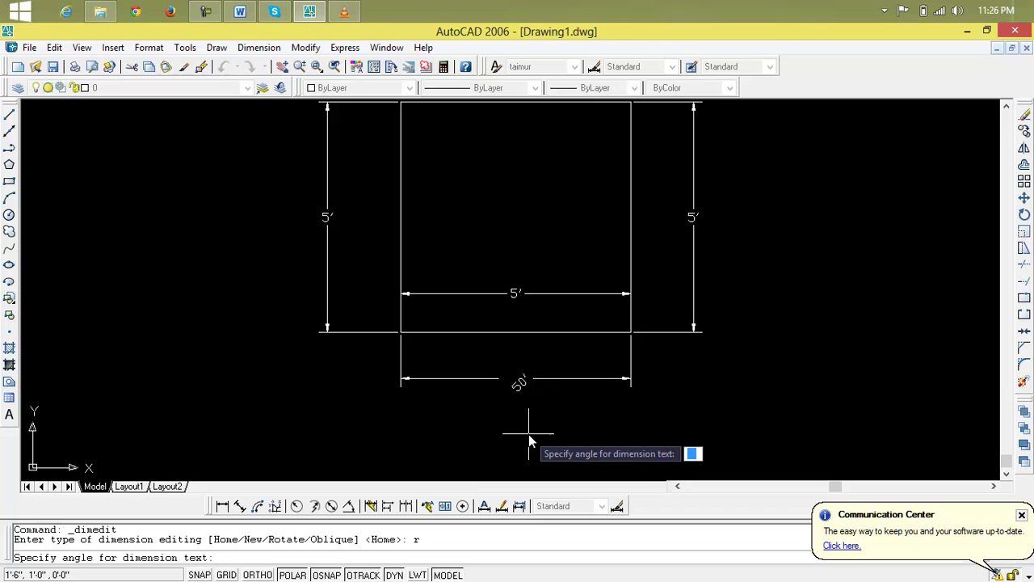
text(5)
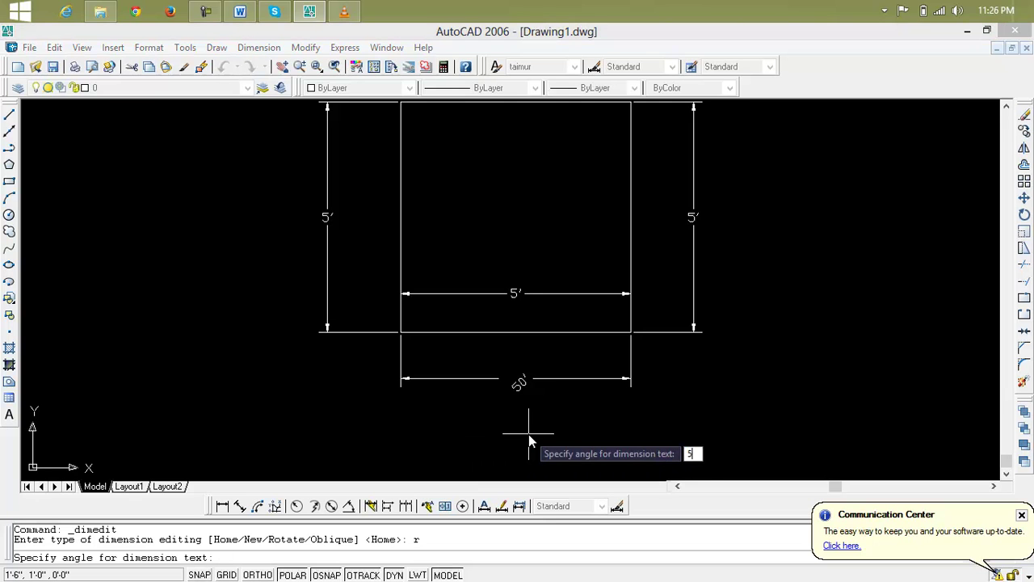
text(4)
key(Return)
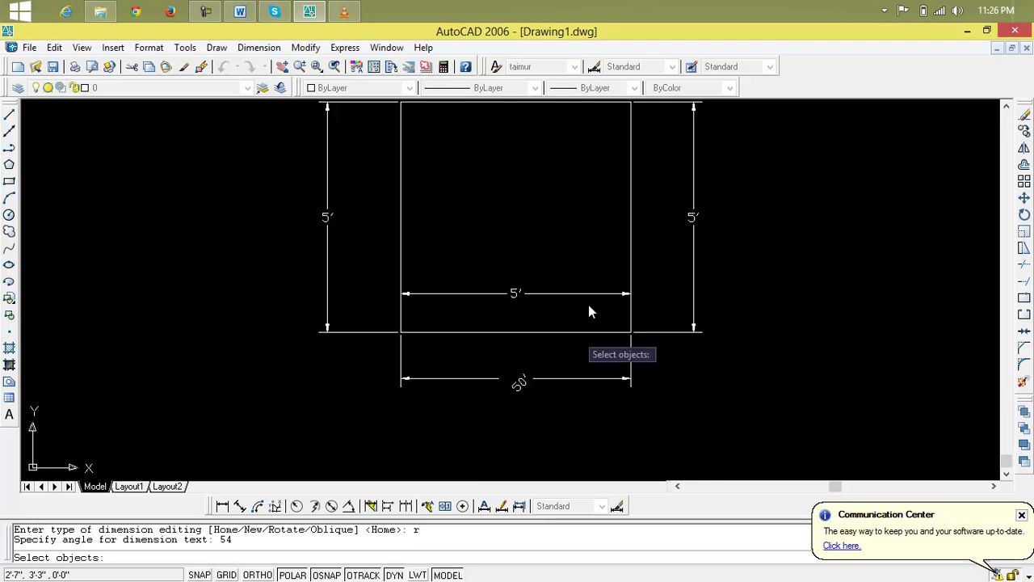
click(695, 241)
key(Return)
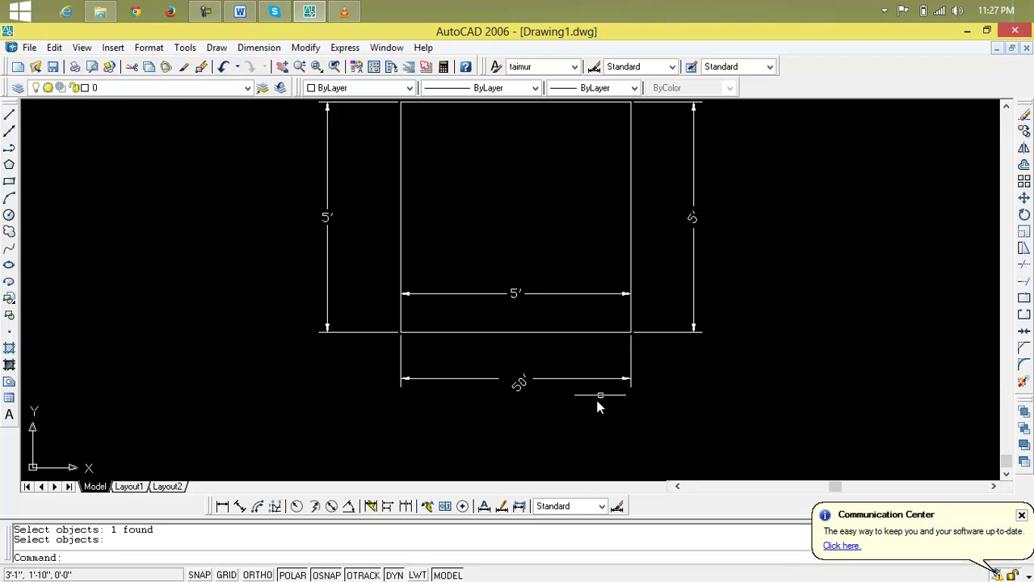
key(Escape)
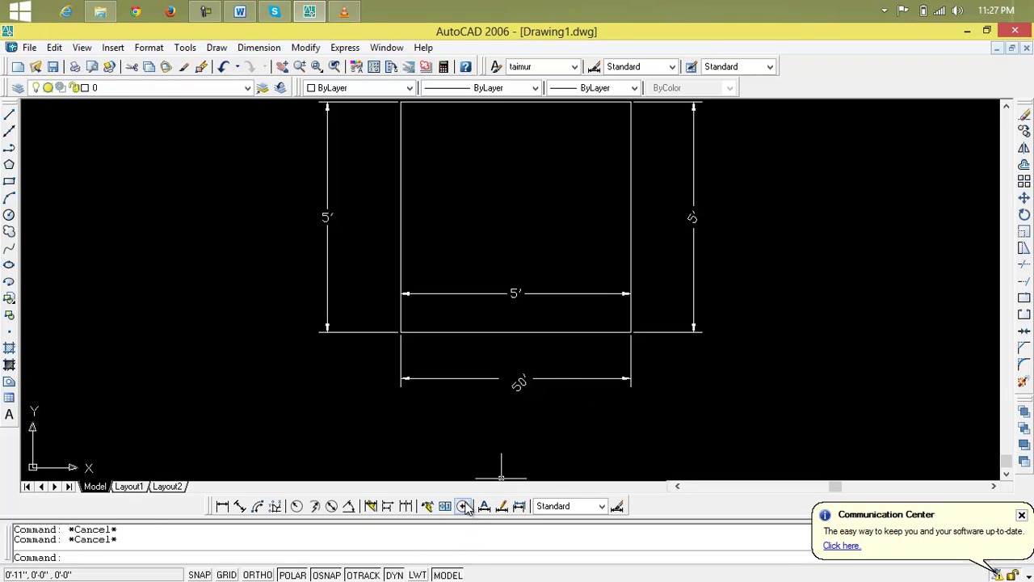
Step: Slant the extension lines of the 50' dimension below the square to a 45-degree obliquing angle with Dimension Edit
click(484, 505)
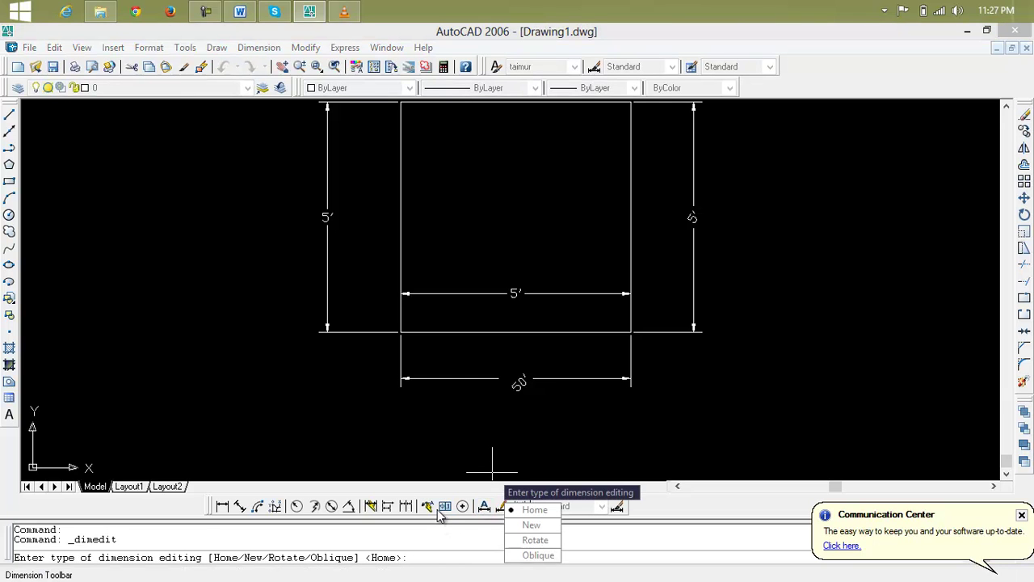
text(o)
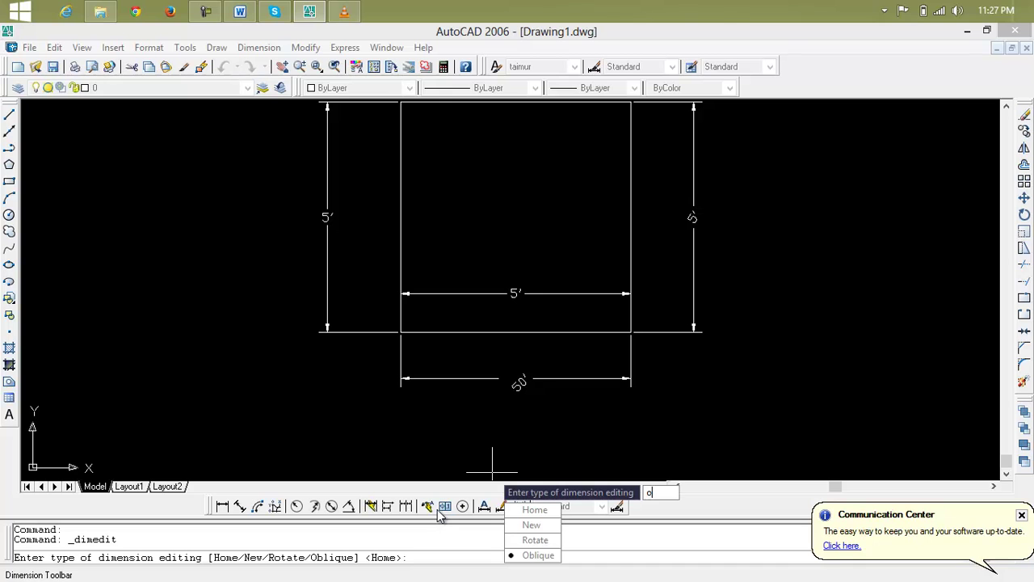
key(Return)
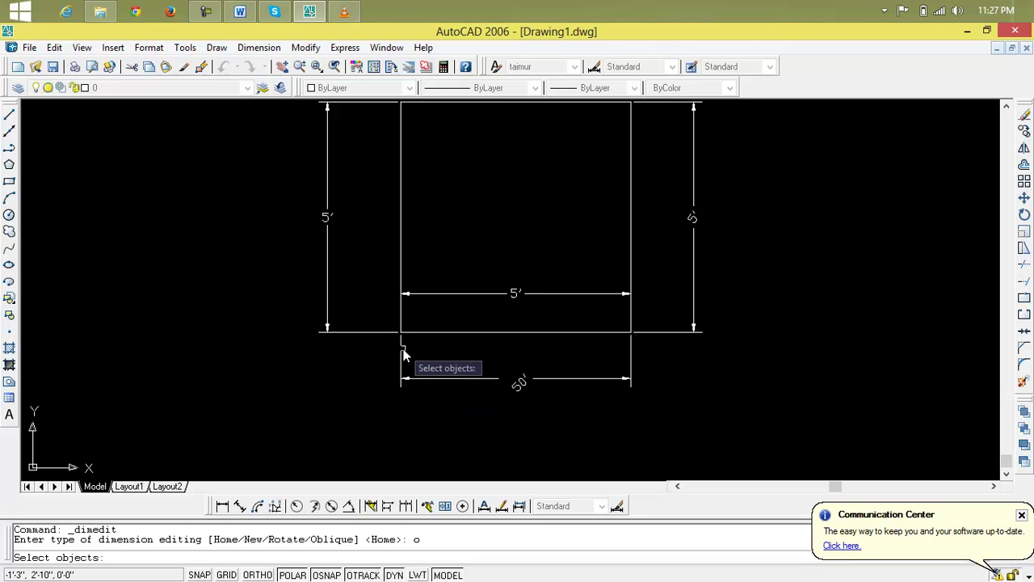
click(520, 381)
key(Return)
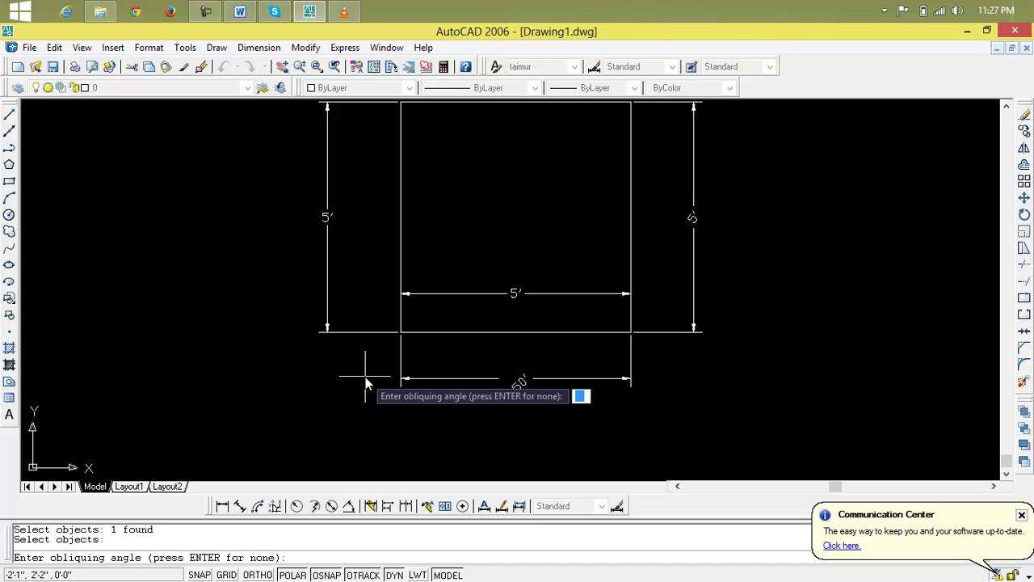
text(45)
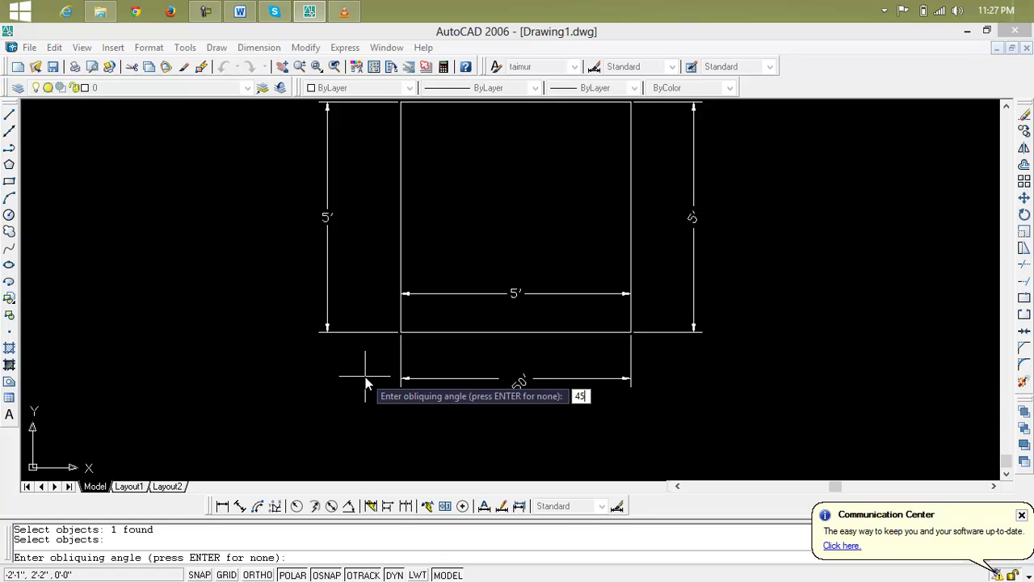
key(Return)
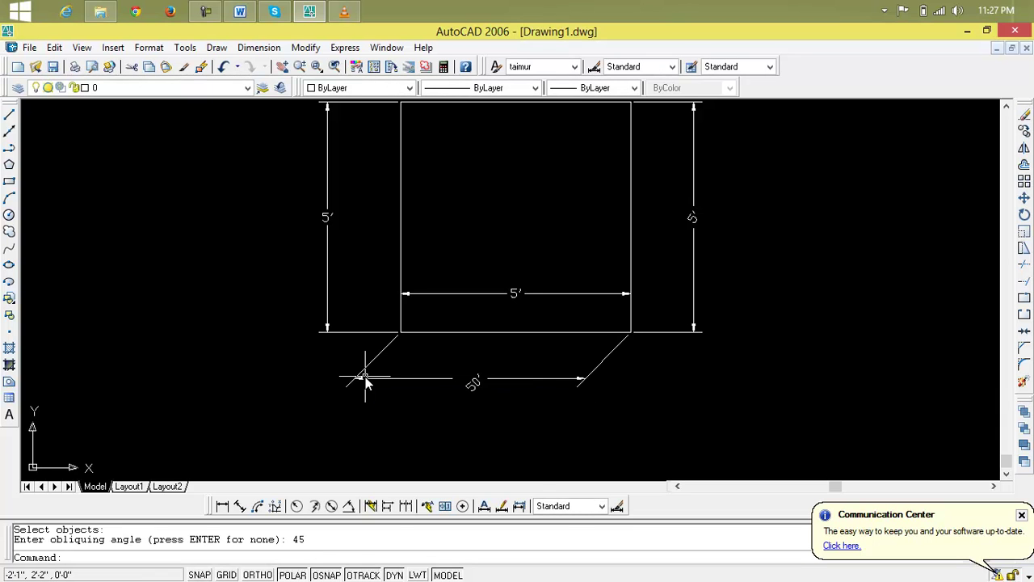
Step: Apply a 54-degree obliquing angle to the vertical dimension right of the square with Dimension Edit
click(484, 506)
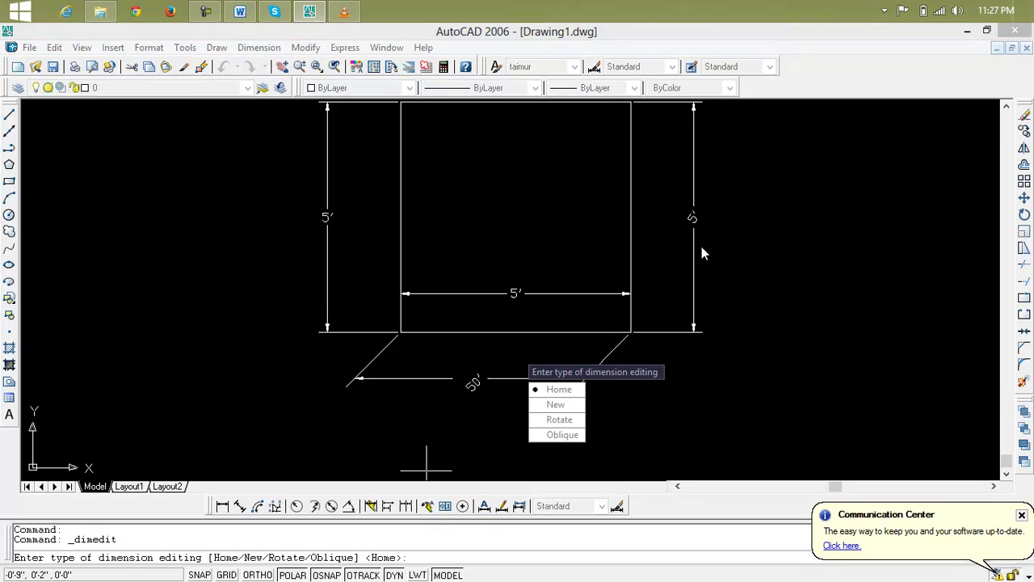
text(o)
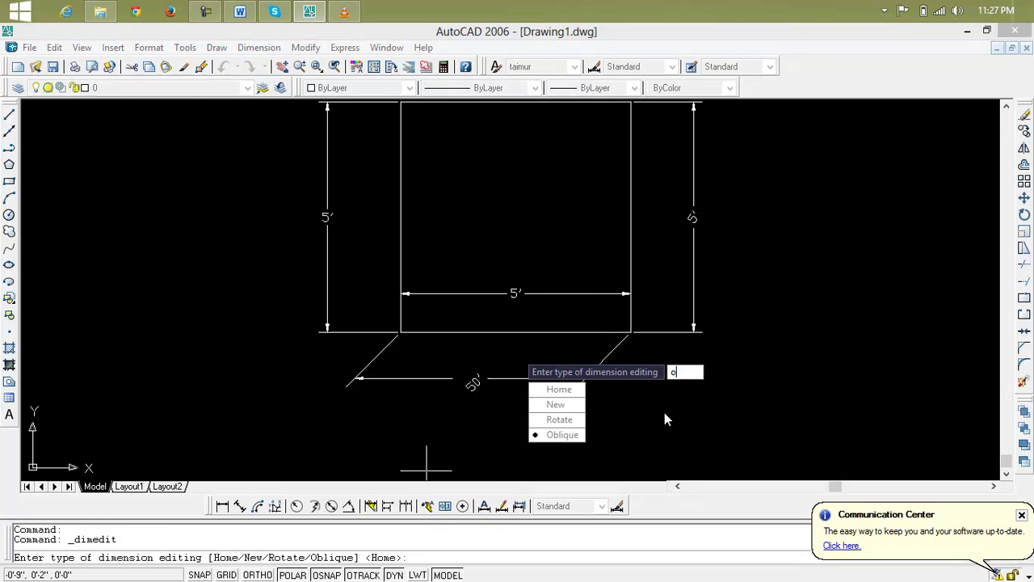
key(Return)
click(693, 261)
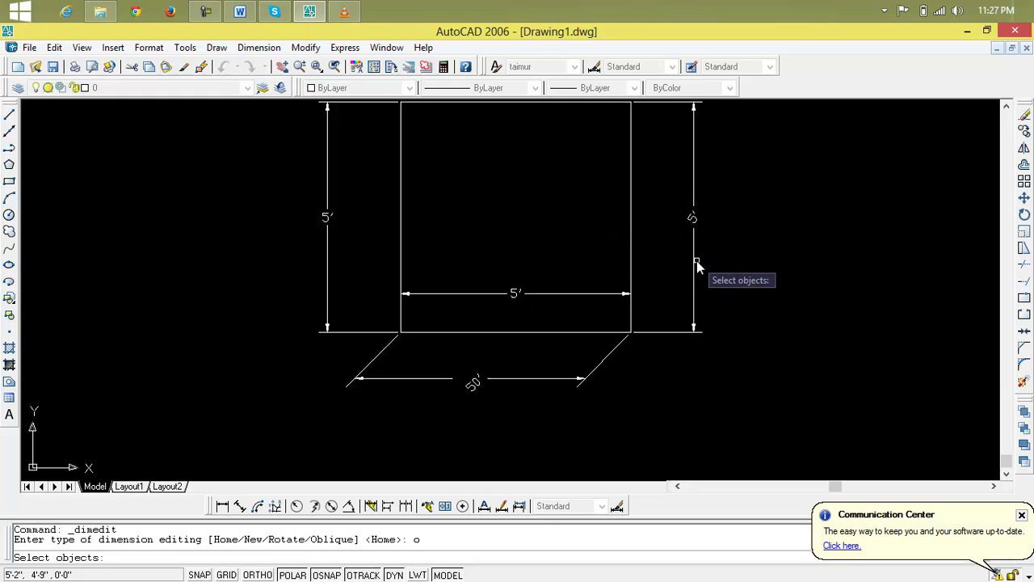
click(695, 262)
key(Return)
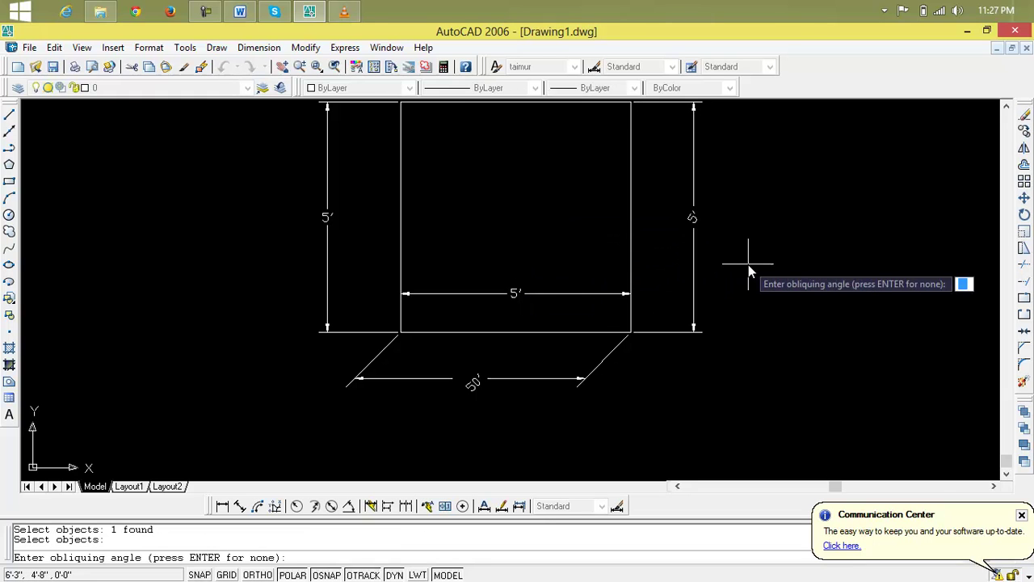
text(54)
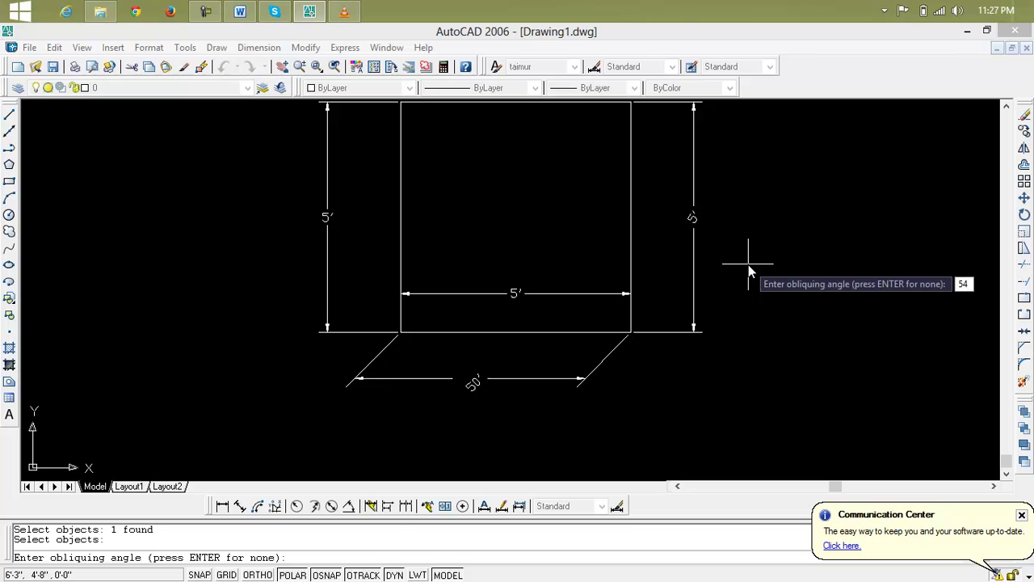
key(Return)
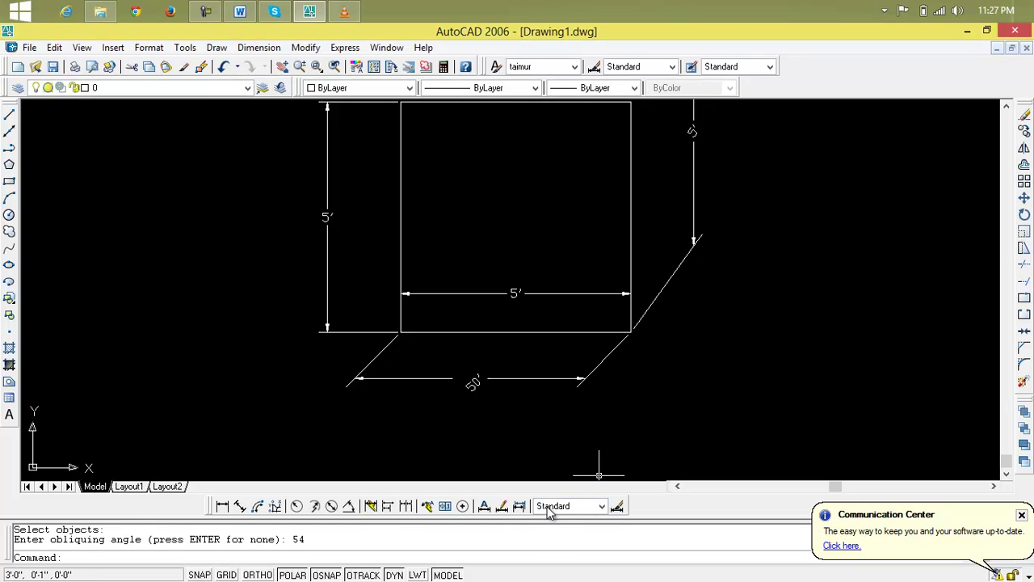
key(Escape)
key(Escape)
Step: Return the text of all four dimensions around the square to its home position with Dimension Edit, and inspect them
click(485, 507)
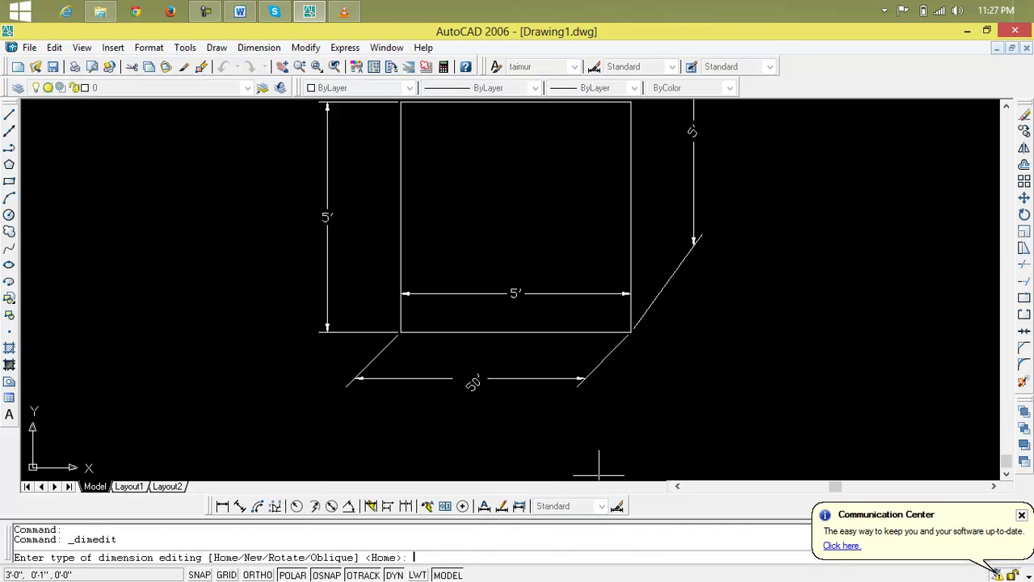
text(h)
key(Return)
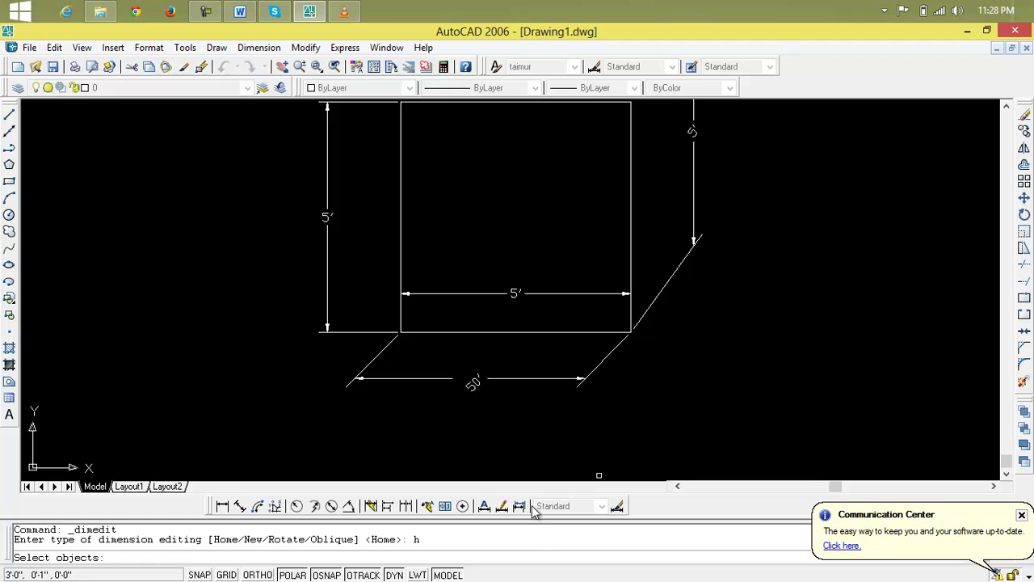
click(753, 143)
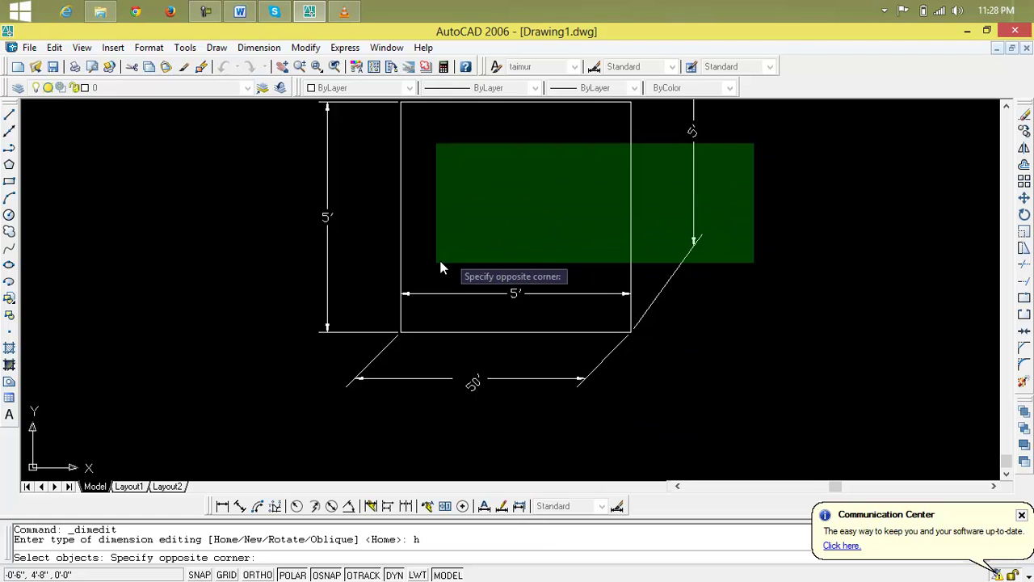
click(297, 418)
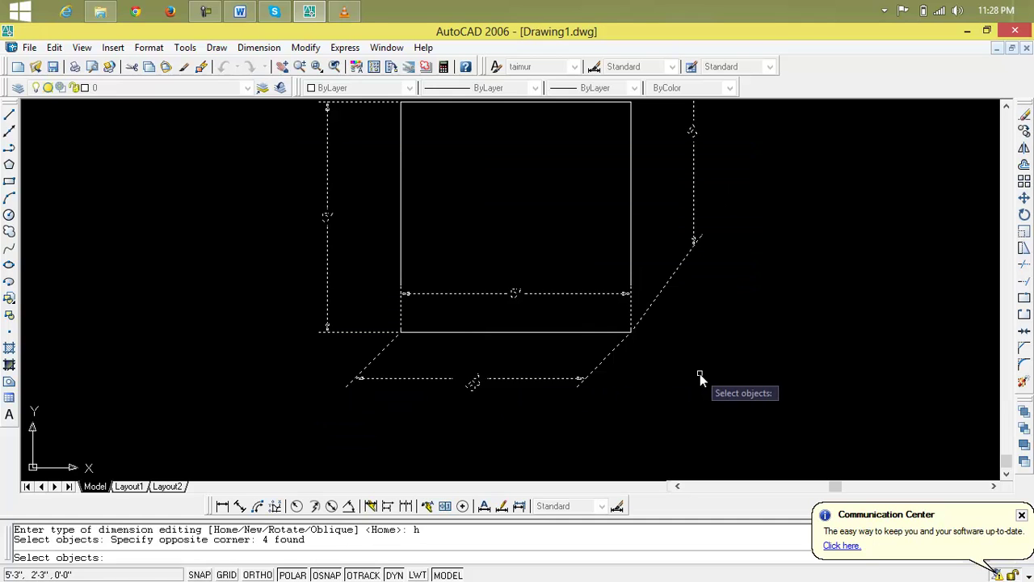
key(Return)
middle_drag(683, 376, 698, 476)
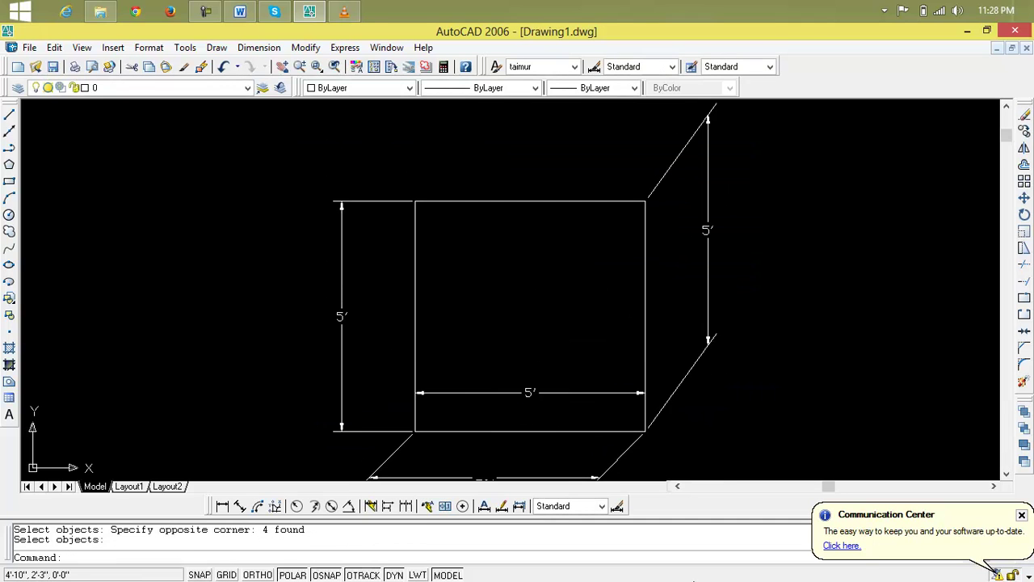
mouse_move(662, 439)
middle_down()
mouse_move(627, 254)
mouse_move(596, 258)
middle_up()
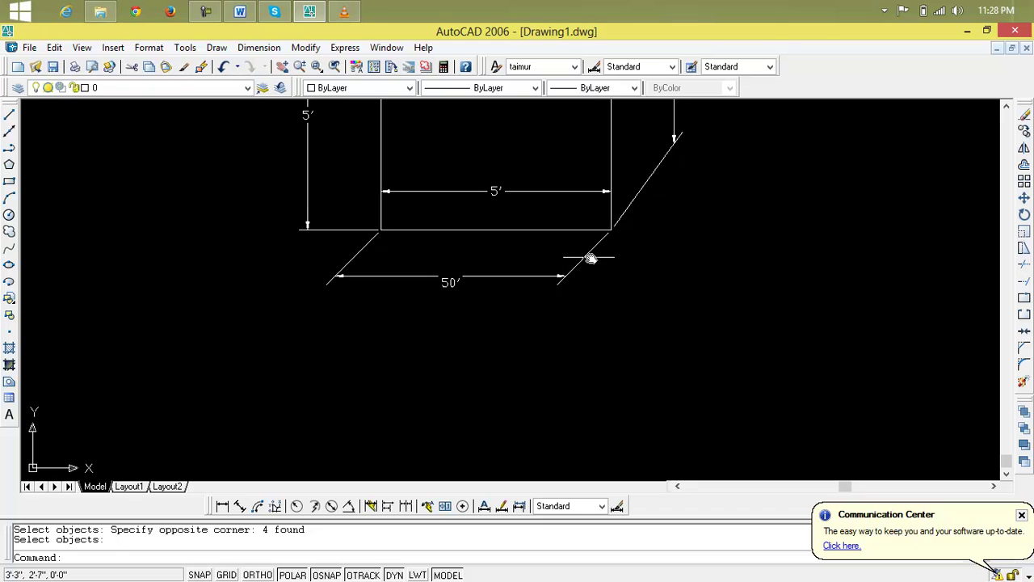
scroll(555, 337, down, 2)
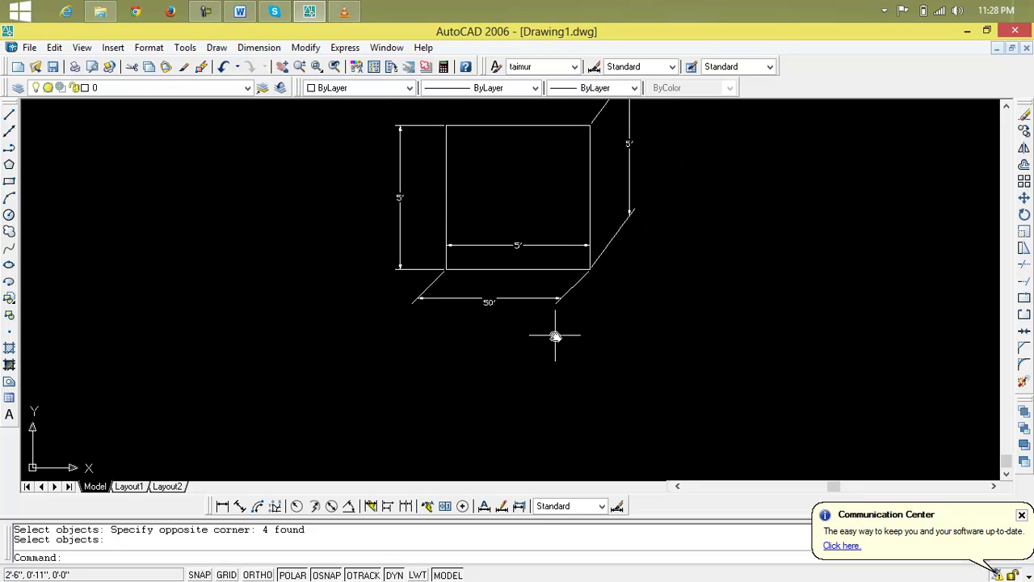
key(Escape)
key(Escape)
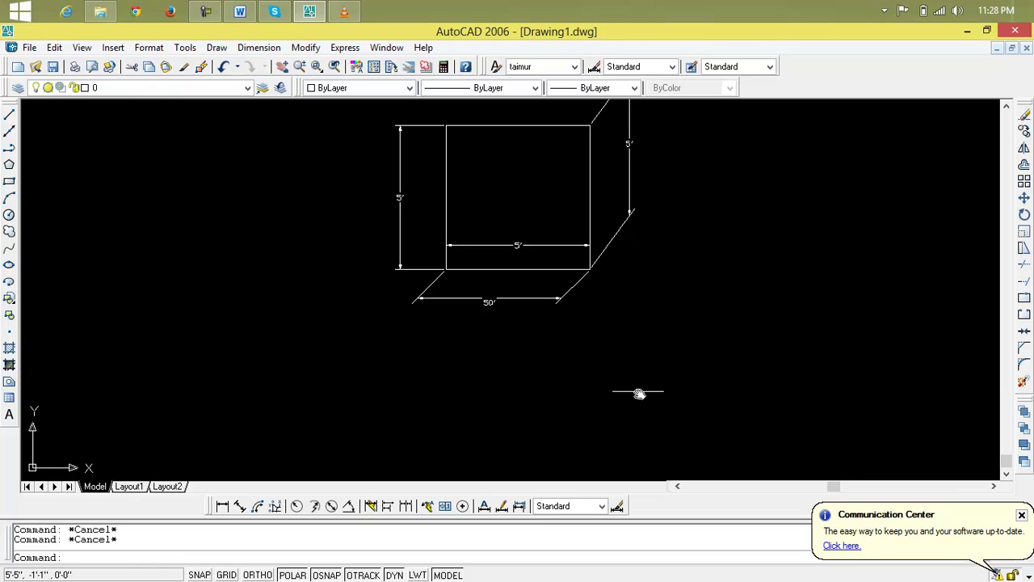
click(484, 505)
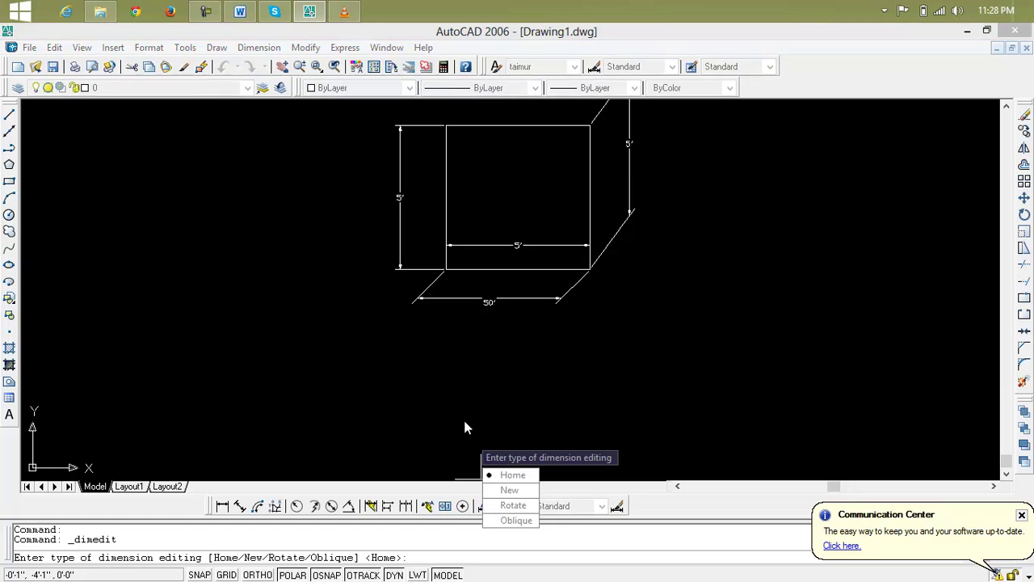
text(o)
key(Return)
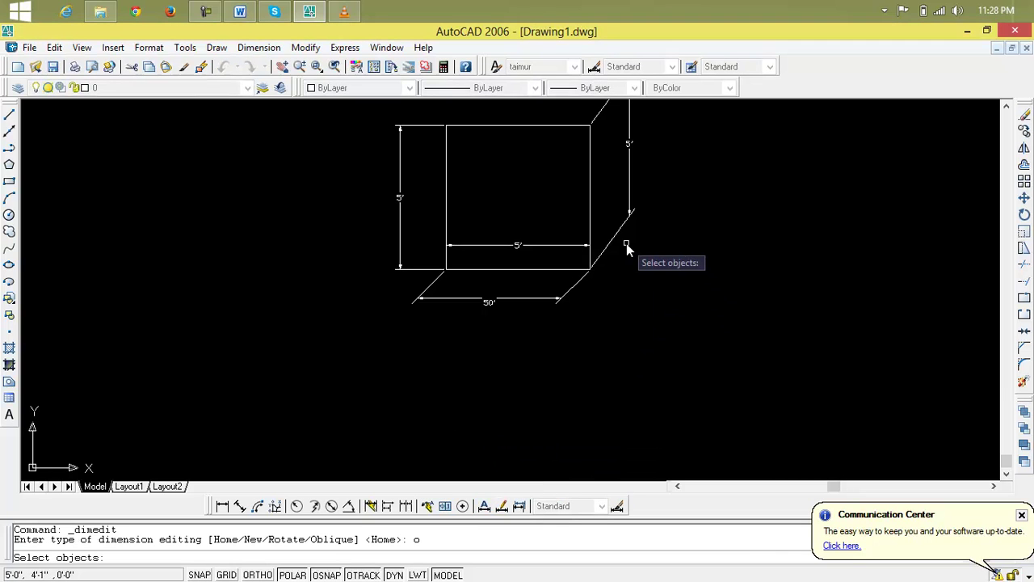
key(Escape)
key(Escape)
key(Escape)
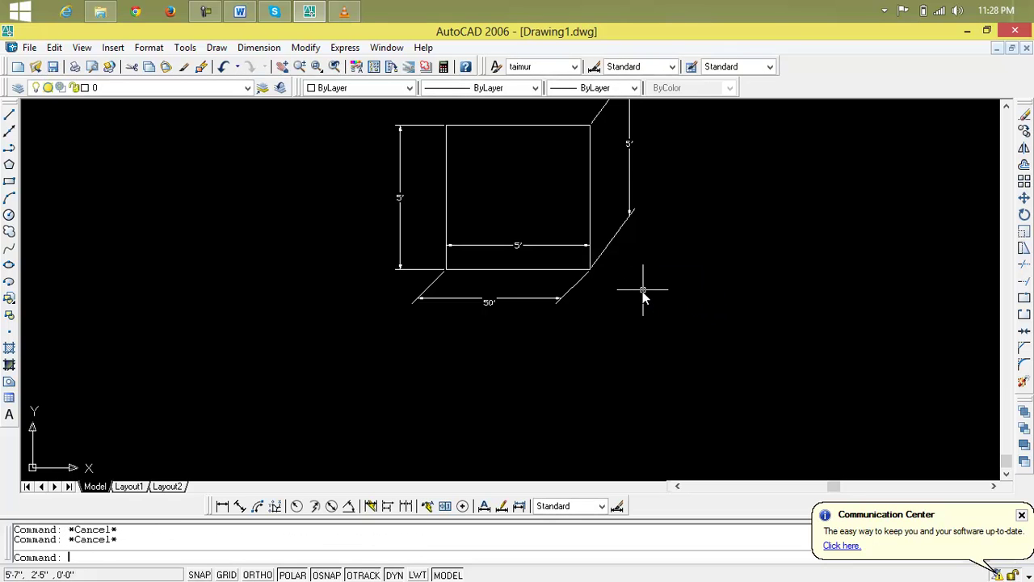
text(o)
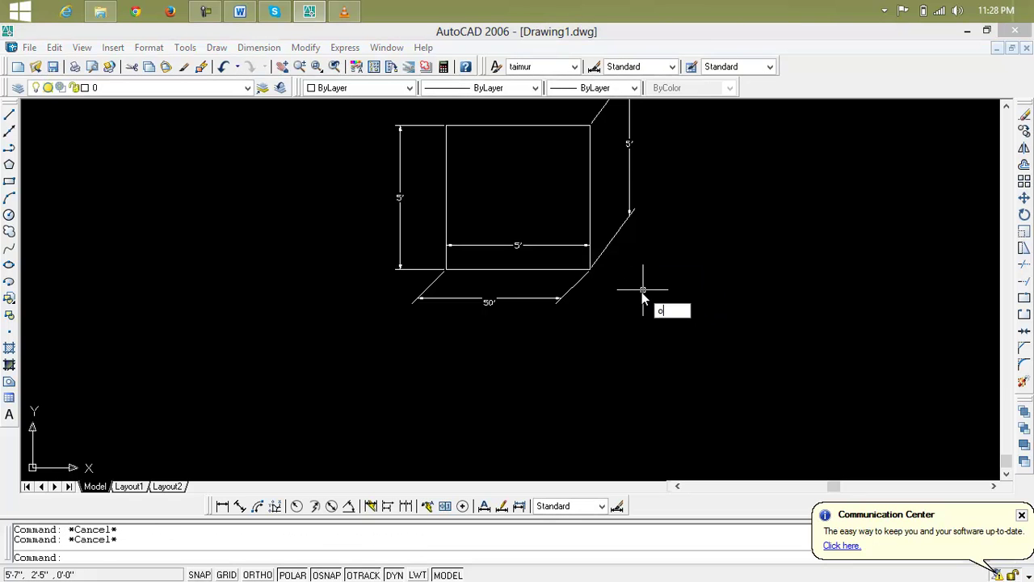
key(BackSpace)
Step: Apply the Home option of Dimension Edit to the slanted dimension right of the square and inspect the 50' dimension text
click(484, 506)
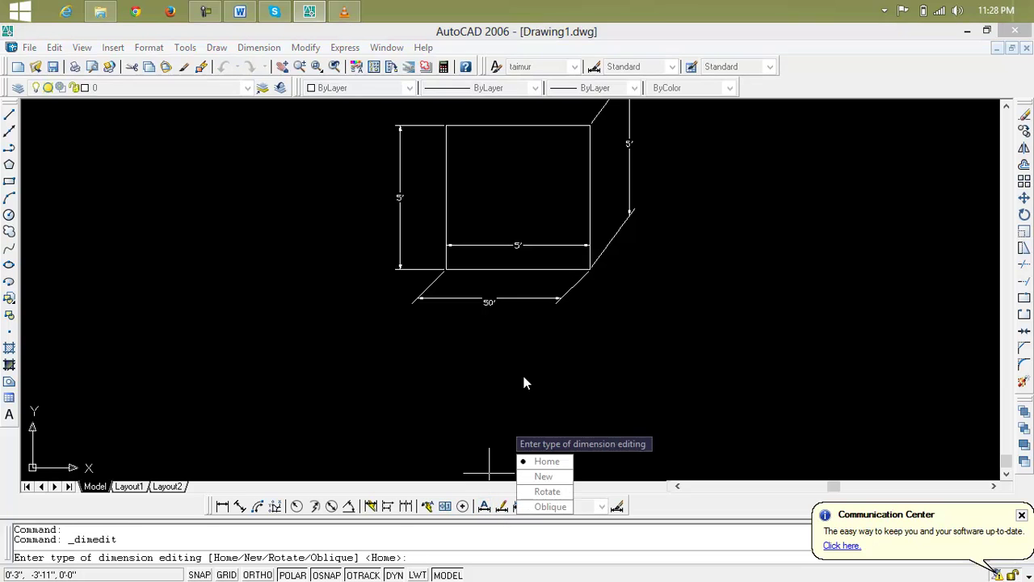
text(h)
key(Return)
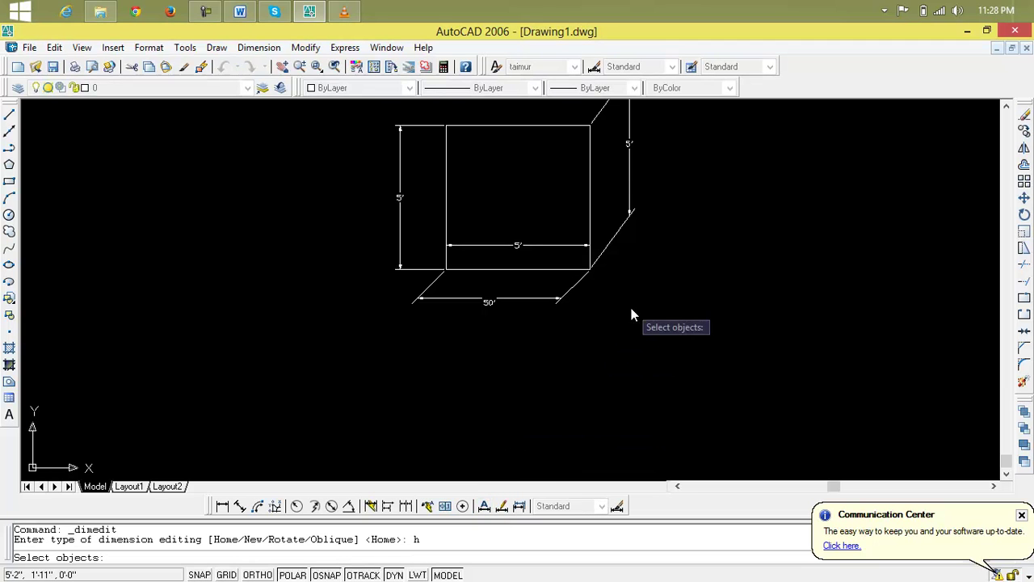
click(607, 249)
key(Return)
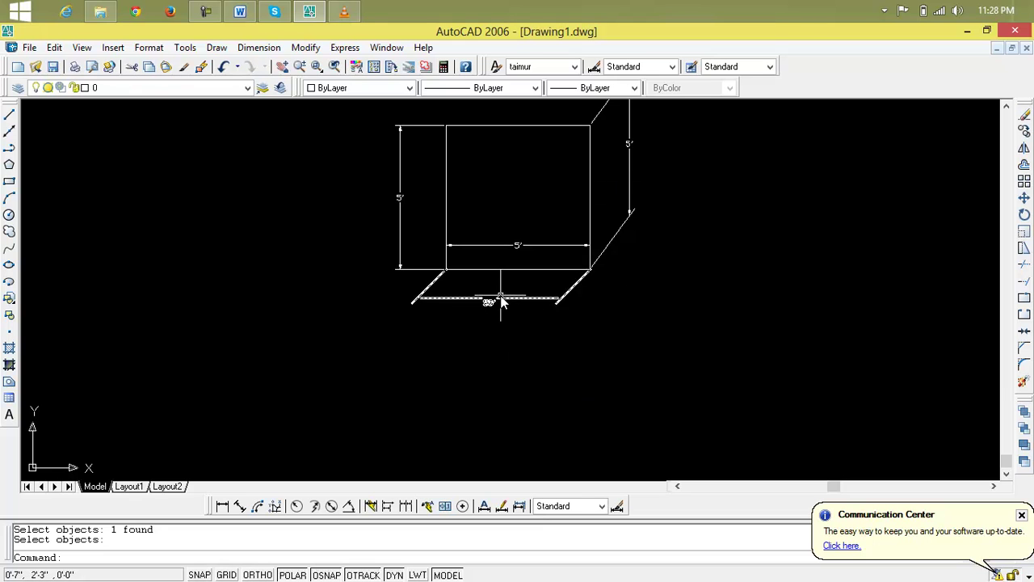
scroll(488, 311, up, 5)
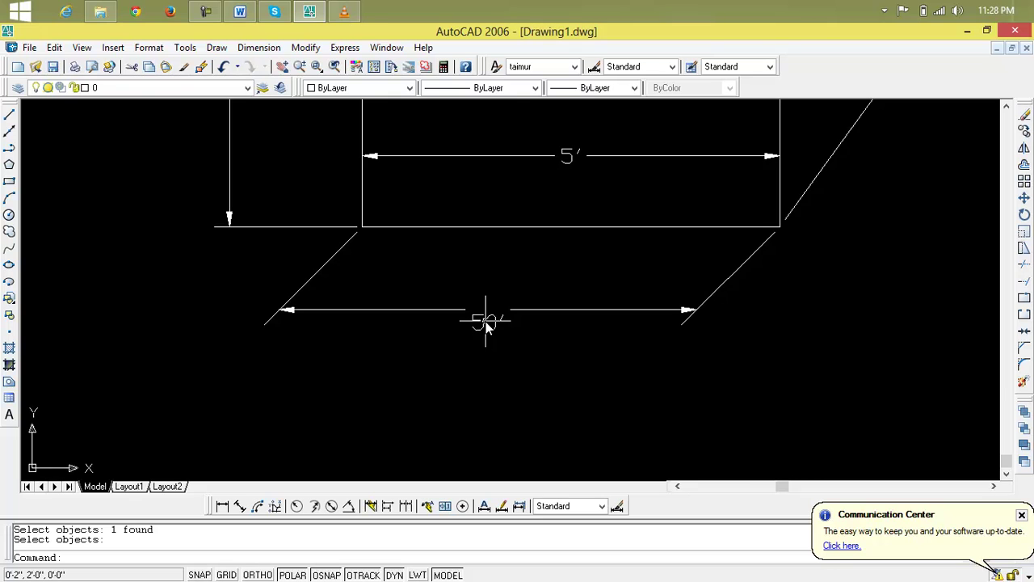
scroll(739, 465, down, 2)
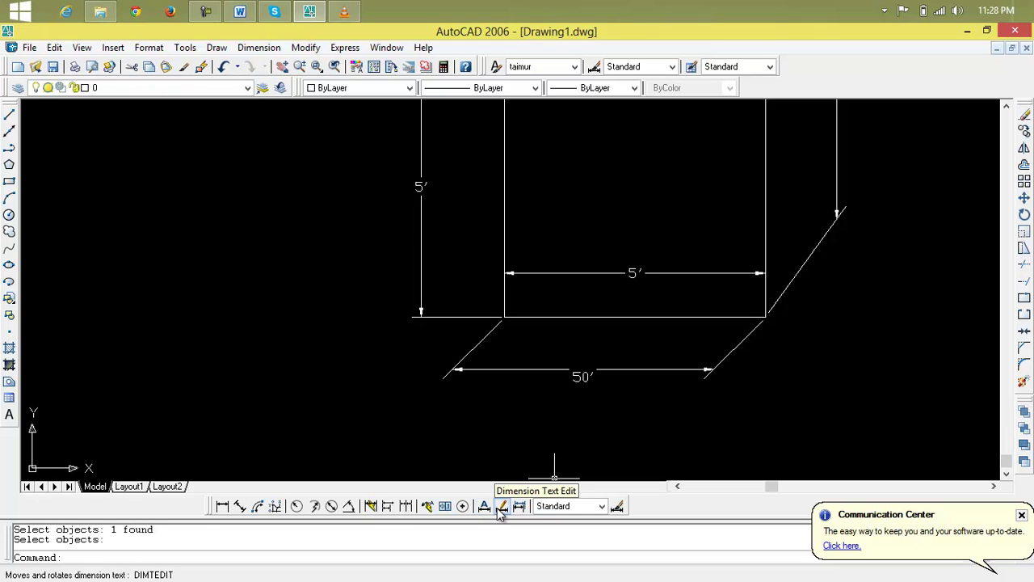
Step: Undo the recent Home edits and both obliquing edits made to the dimensions around the square
key(Escape)
key(ctrl+z)
key(ctrl+z)
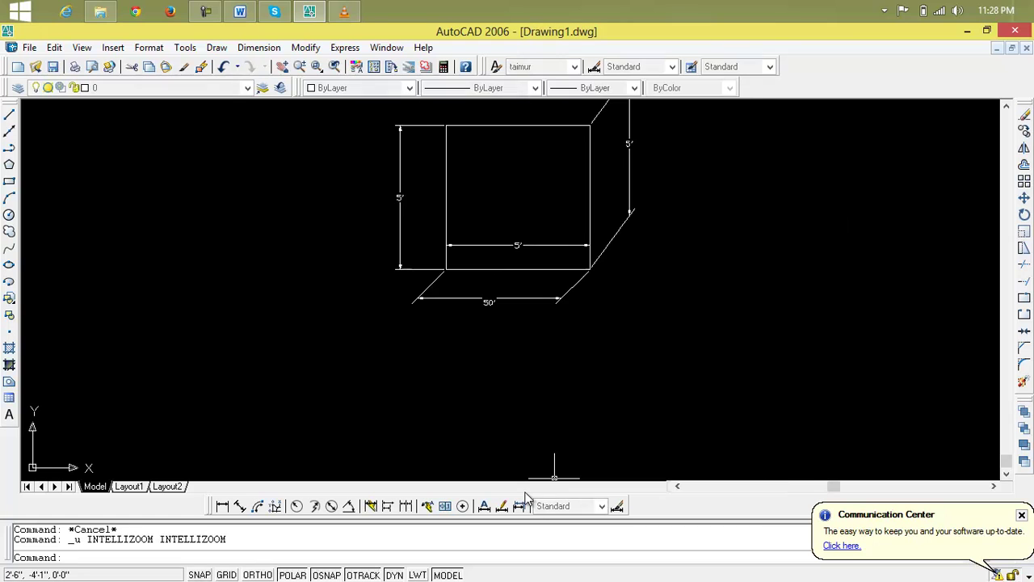
scroll(525, 497, up, 2)
key(ctrl+z)
key(ctrl+z)
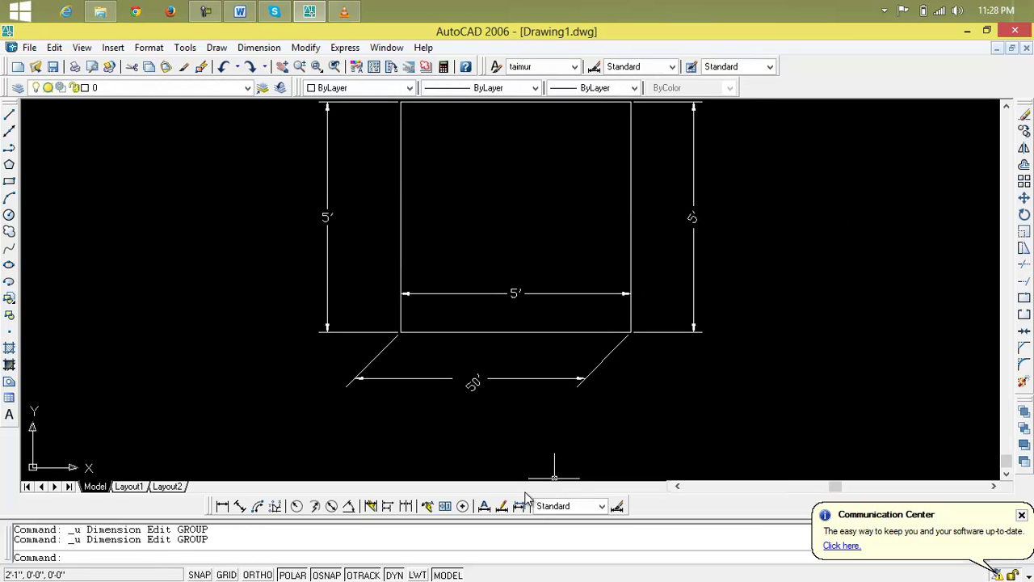
key(ctrl+z)
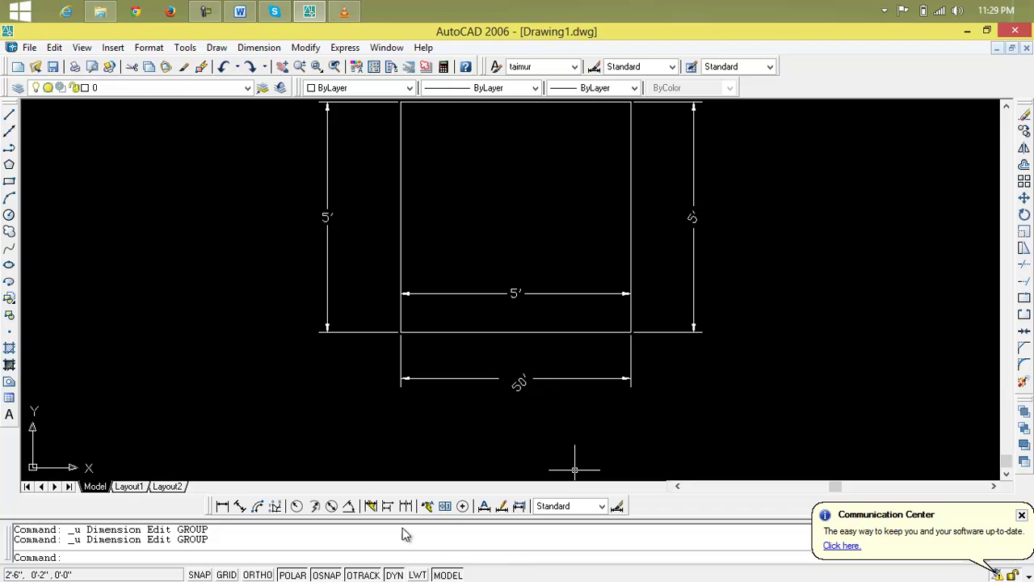
key(Escape)
key(Escape)
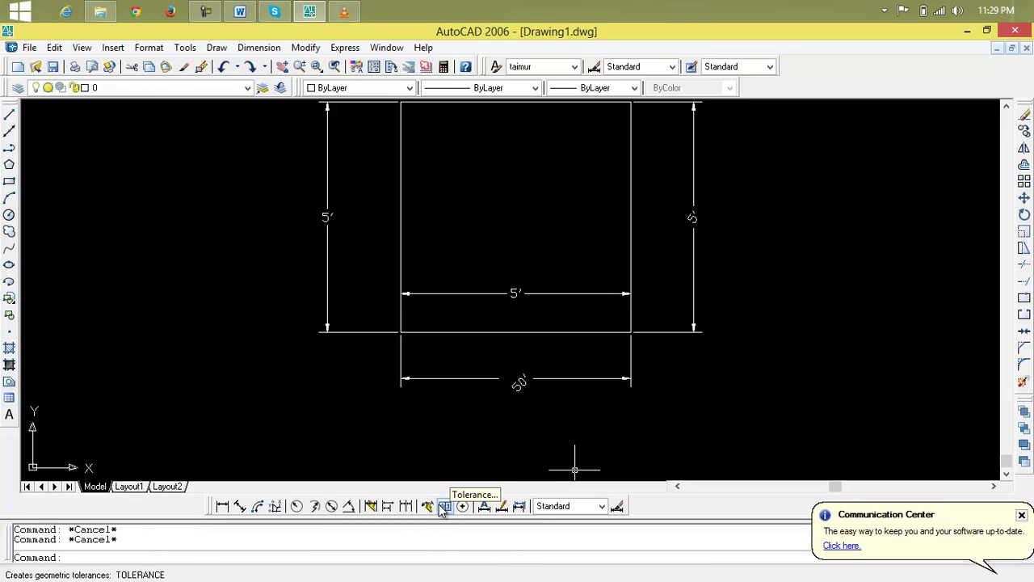
Step: Return the text of the right, inner horizontal and 50' dimensions to its home position with the Home option of Dimension Edit
click(485, 506)
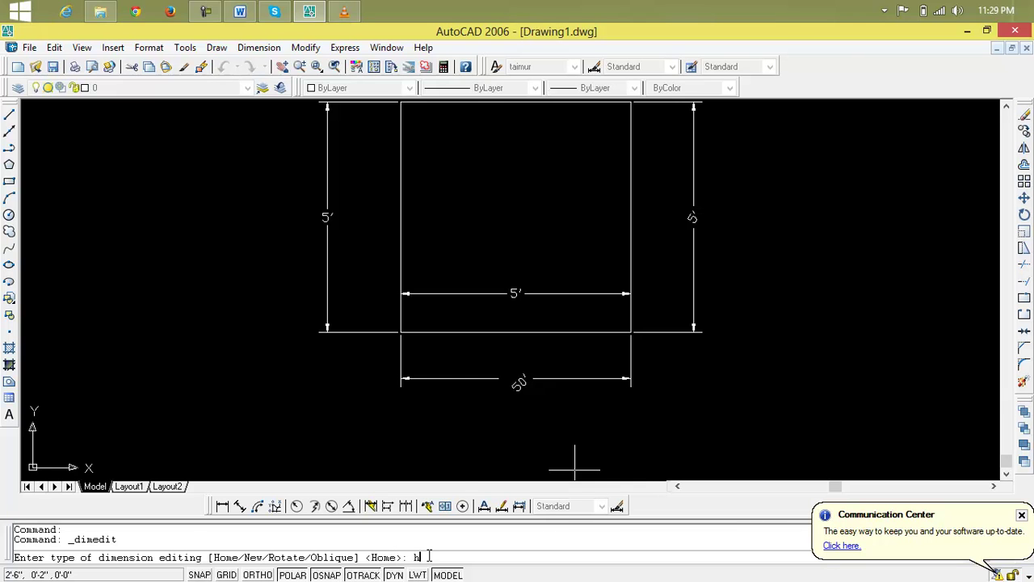
text(h)
key(Return)
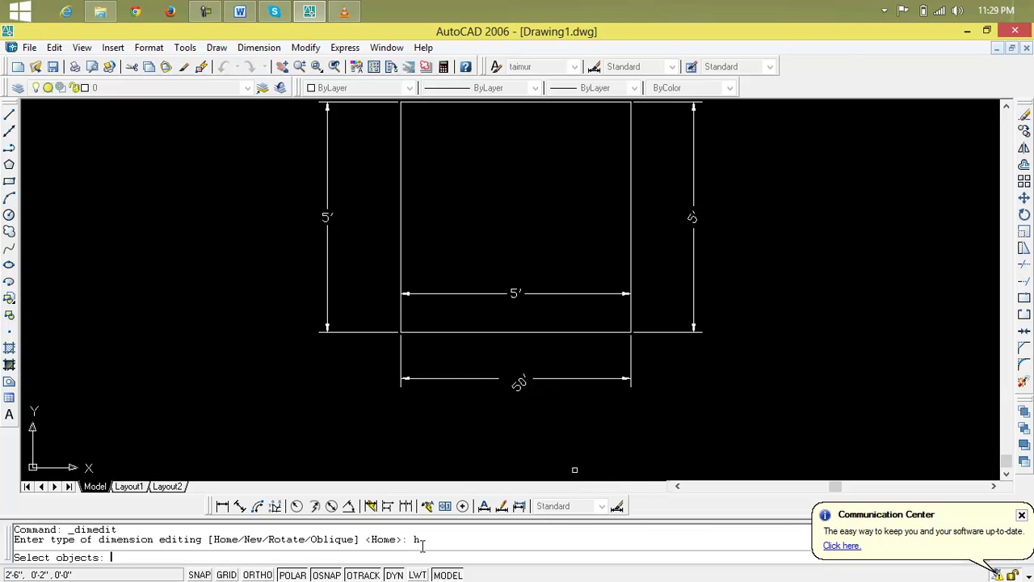
click(726, 184)
click(485, 414)
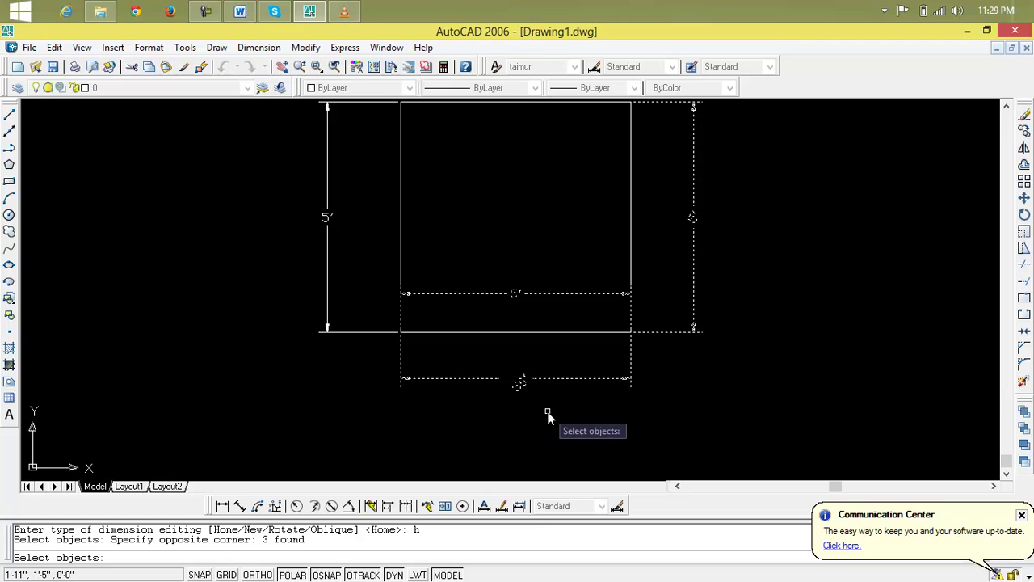
key(Return)
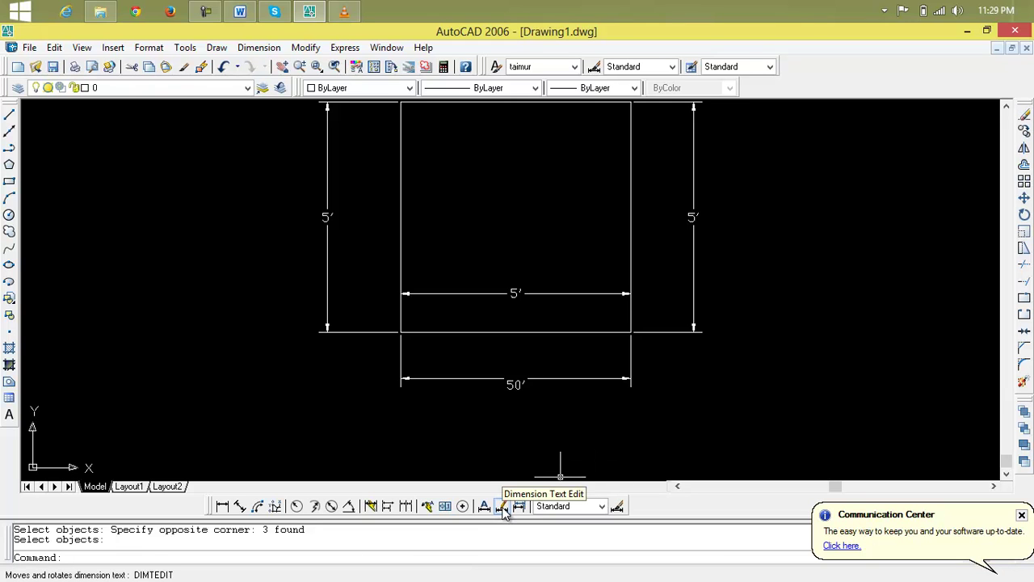
Step: Move the text of the 50' dimension below the square to the left end of its line with Dimension Text Edit
click(502, 509)
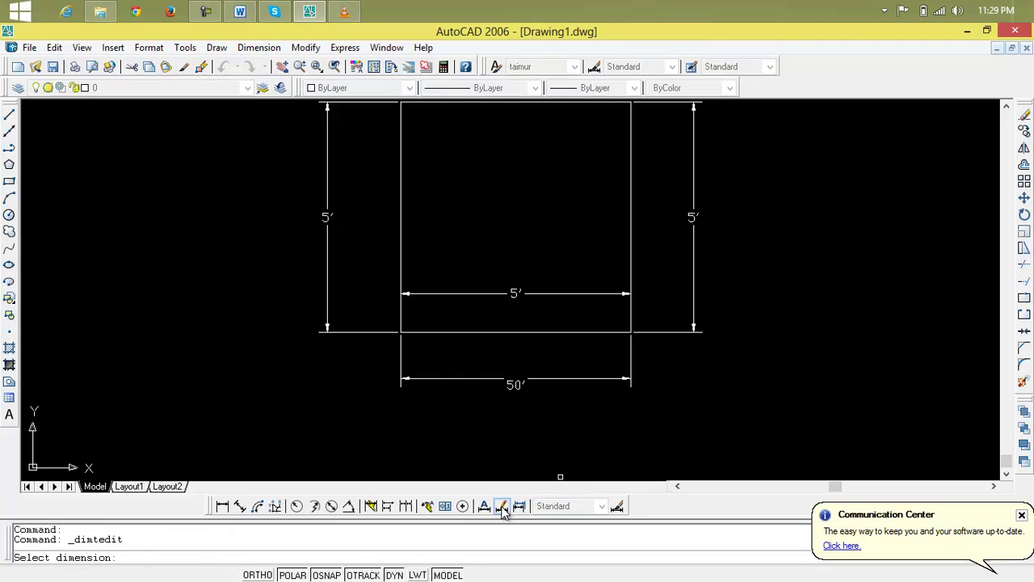
click(541, 380)
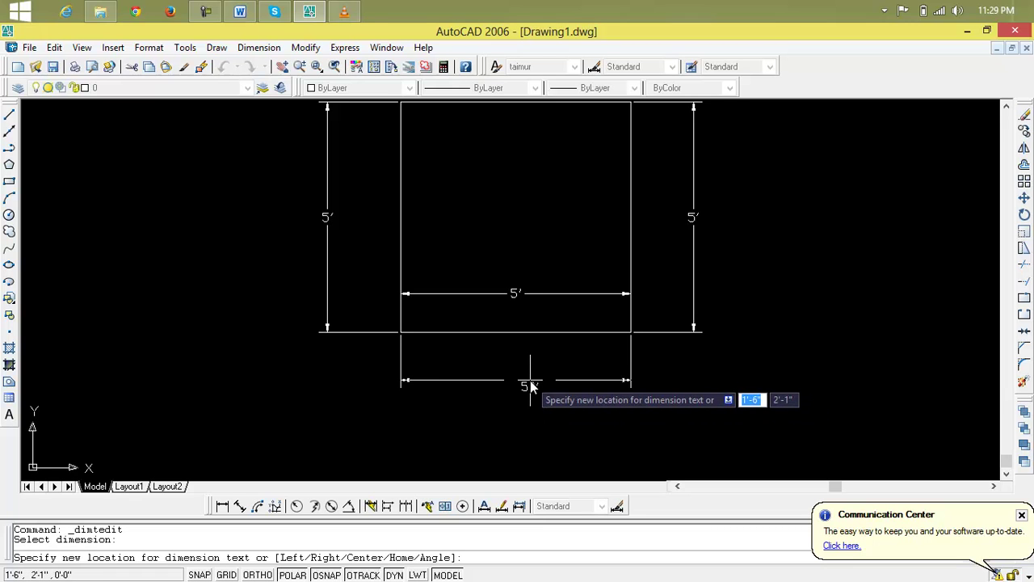
text(l)
key(Return)
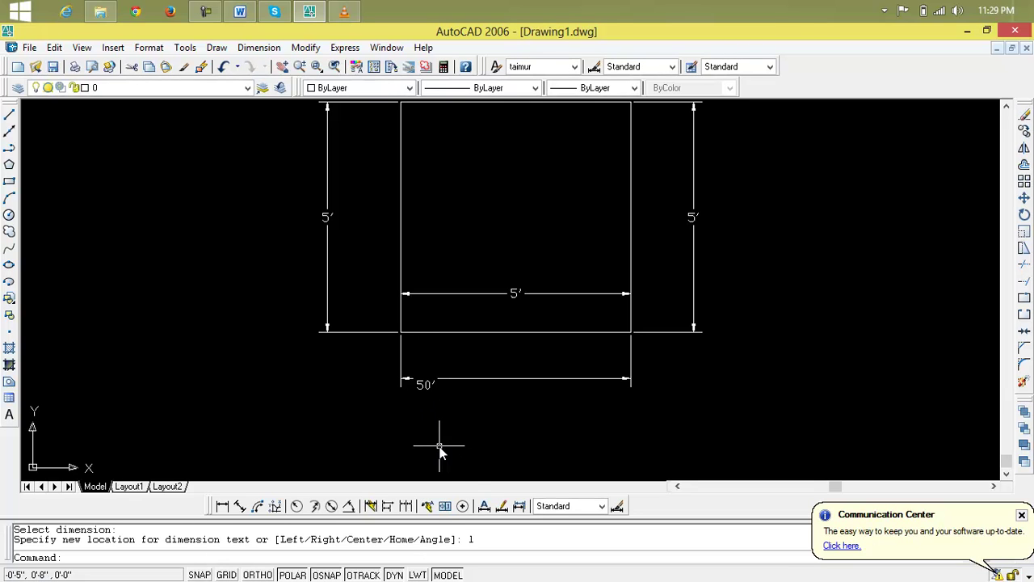
key(Escape)
key(Escape)
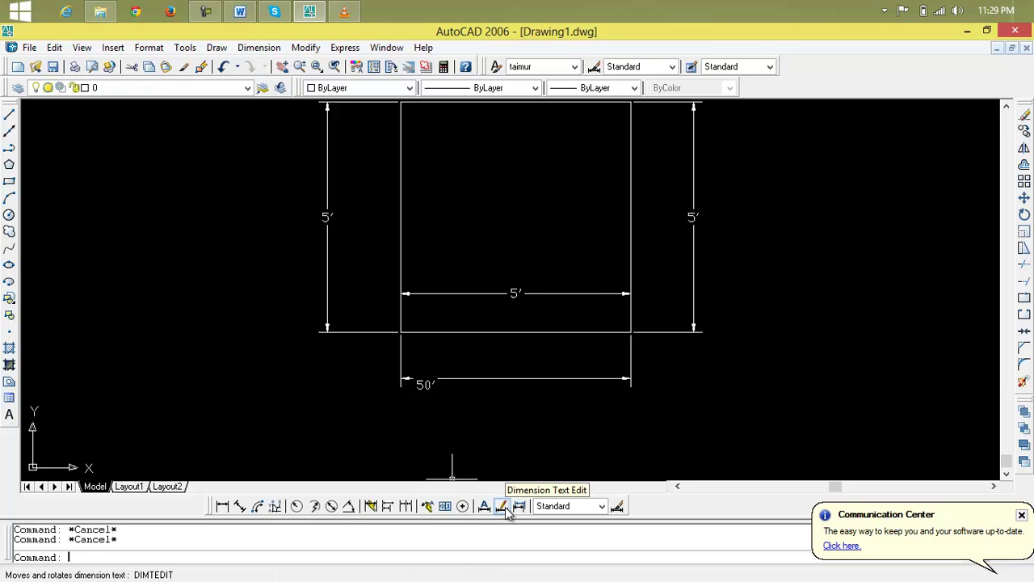
Step: Move the text of the 50' dimension to the right end of its line with Dimension Text Edit
click(501, 505)
click(487, 381)
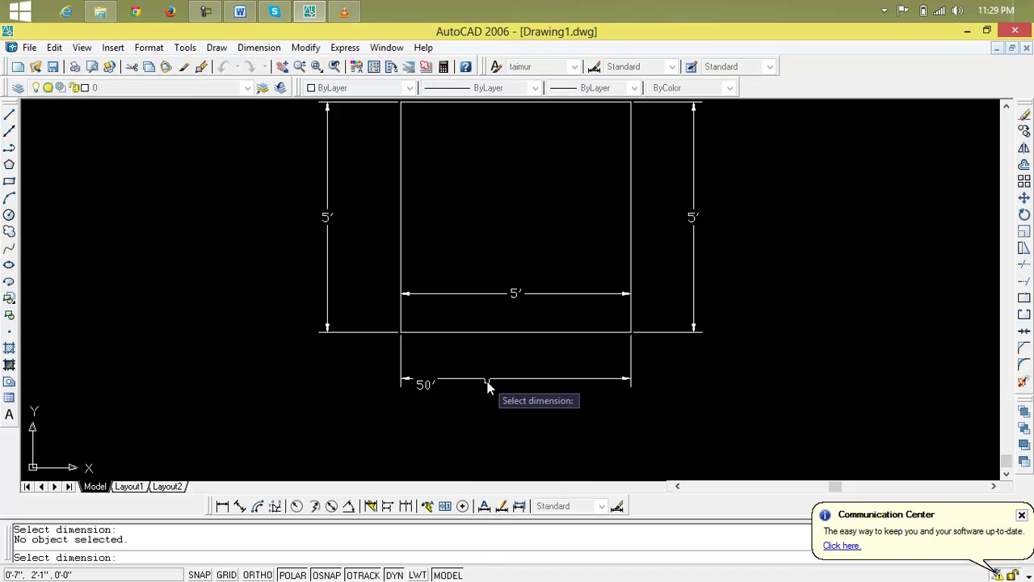
click(487, 379)
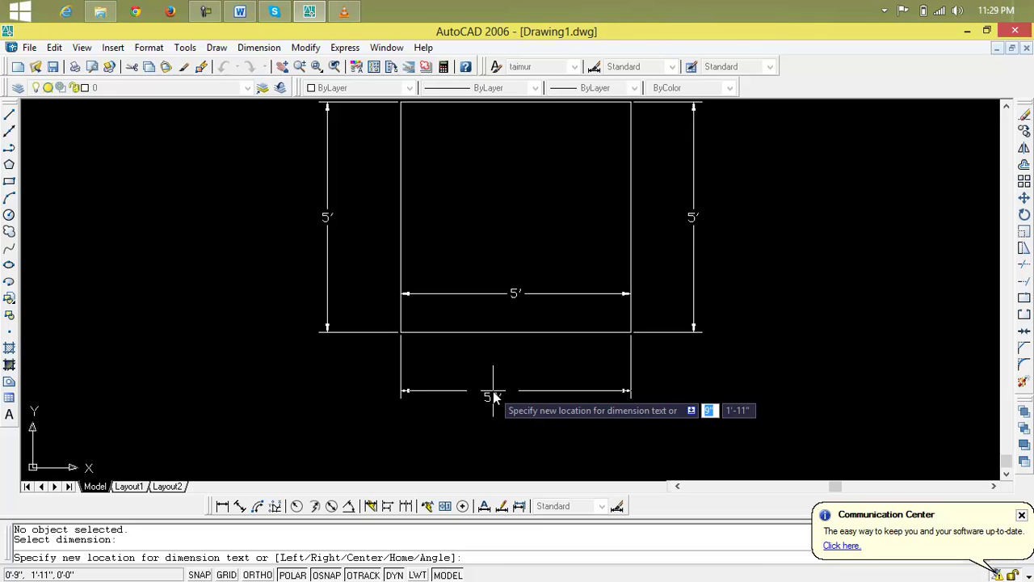
text(r)
key(Return)
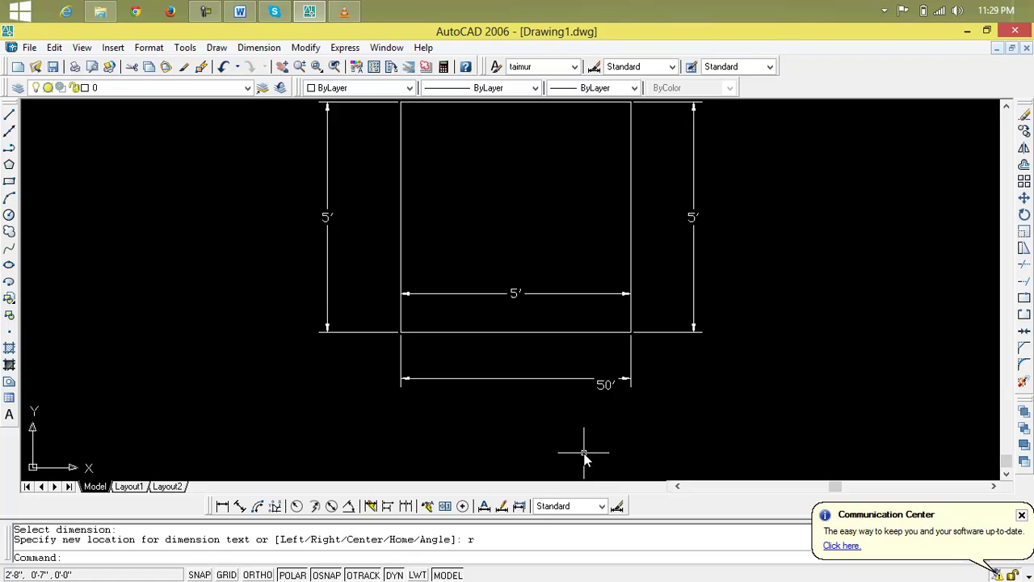
key(Escape)
key(Escape)
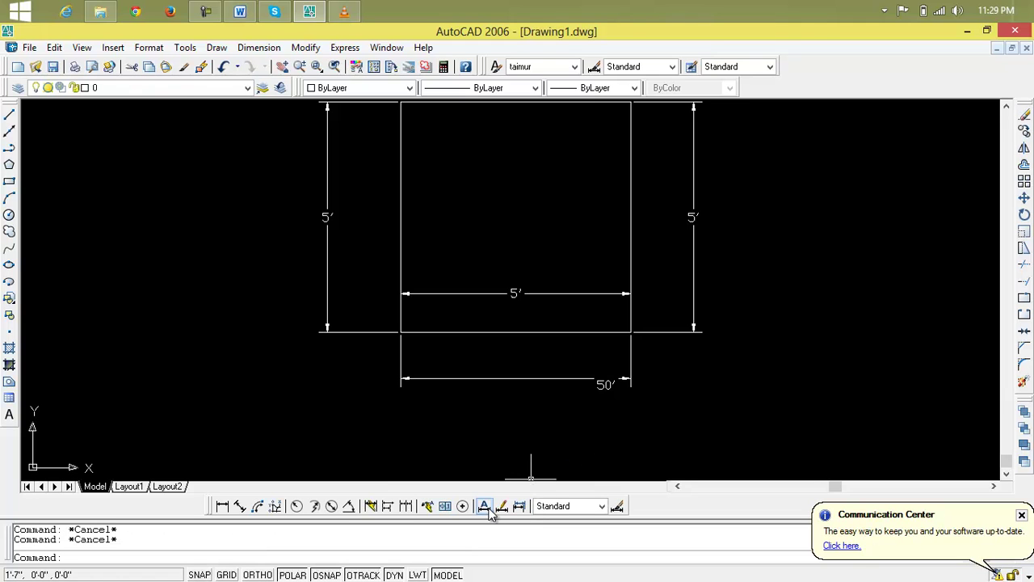
Step: Rotate the text of the 50' dimension with the Angle option of Dimension Text Edit
click(519, 507)
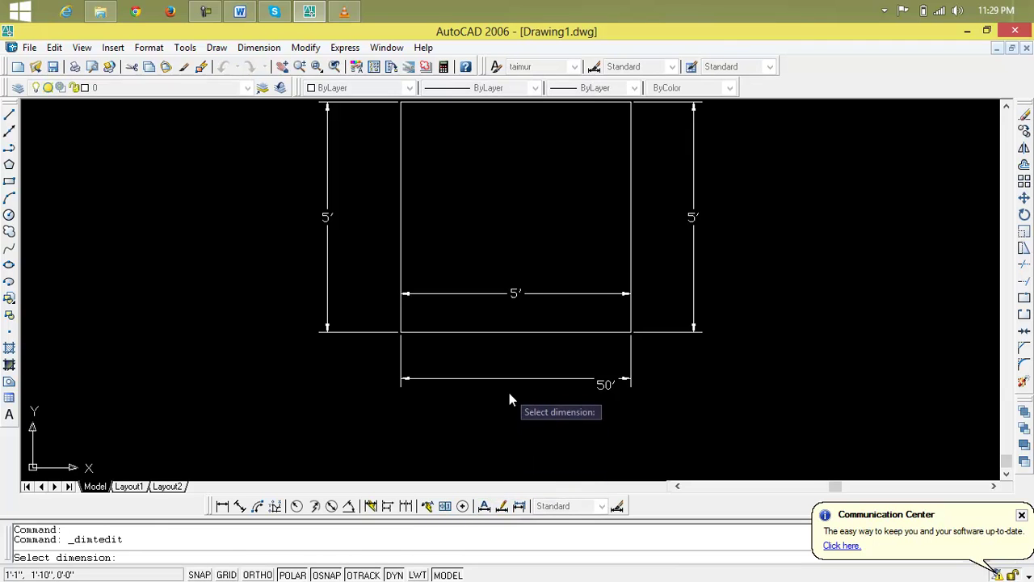
click(504, 378)
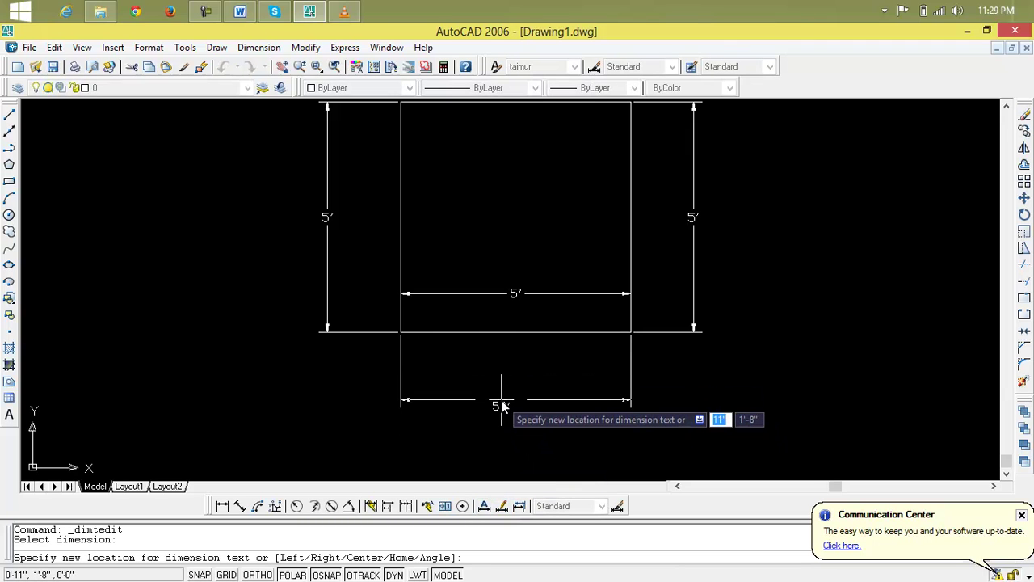
text(a)
key(Return)
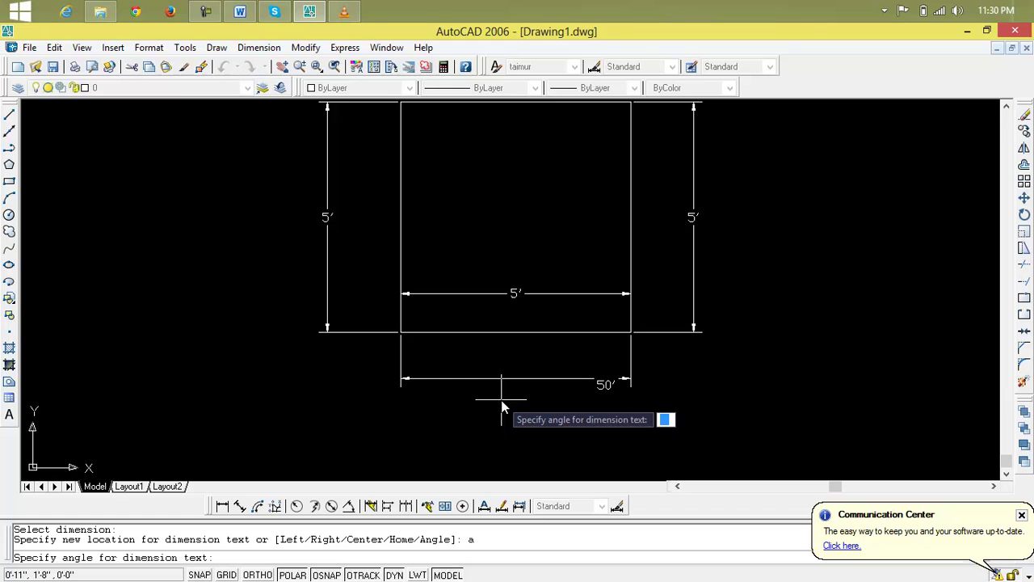
key(Return)
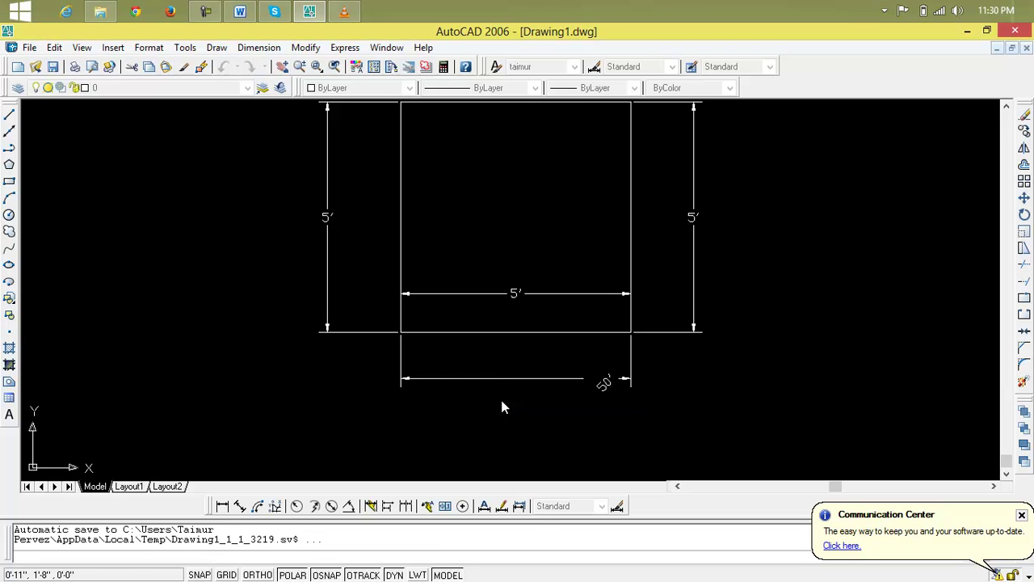
click(598, 382)
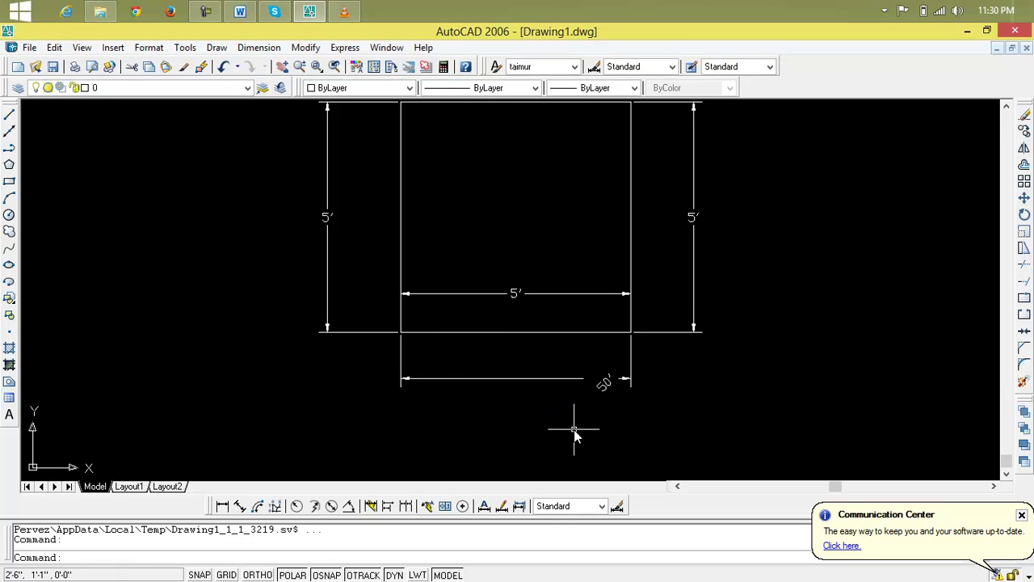
key(Escape)
key(Escape)
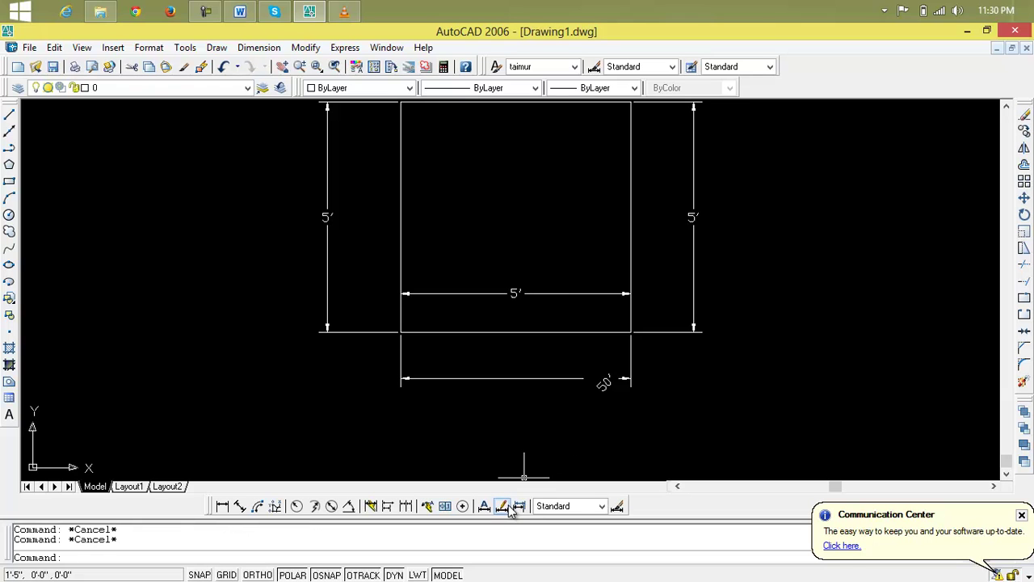
Step: Apply the Home option of Dimension Text Edit to the rotated text of the 50' dimension
click(508, 507)
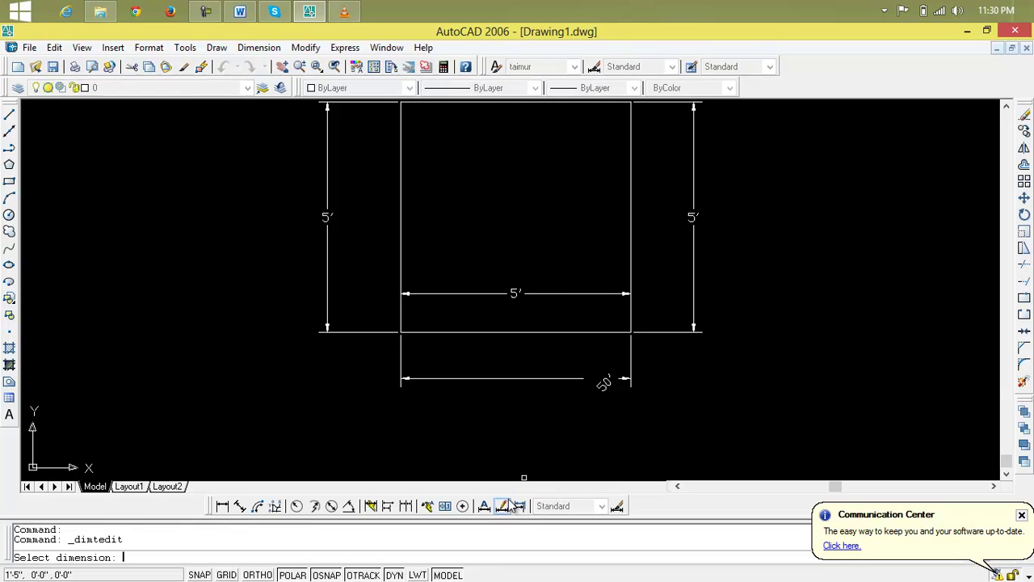
click(547, 379)
text(h)
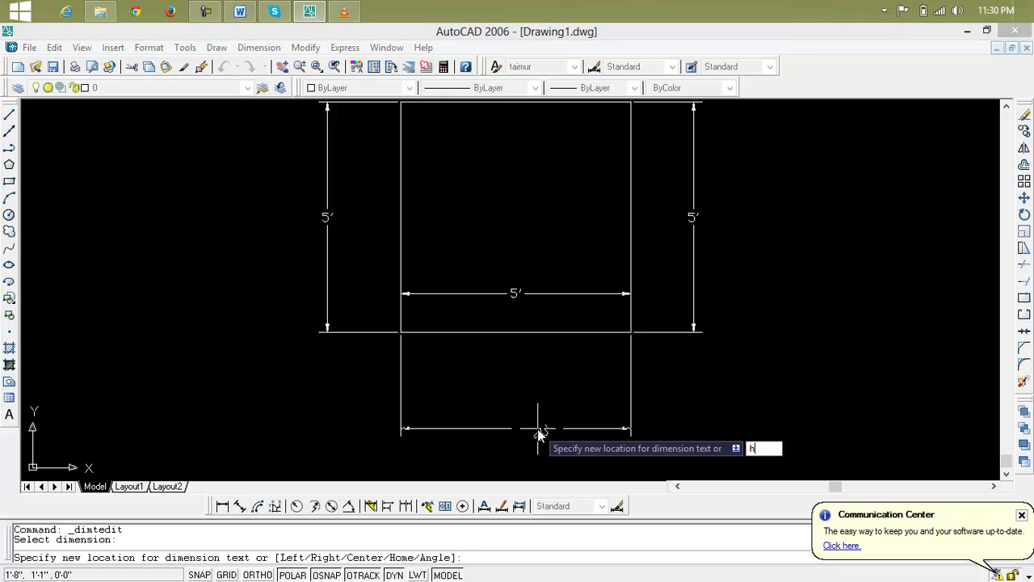
key(Return)
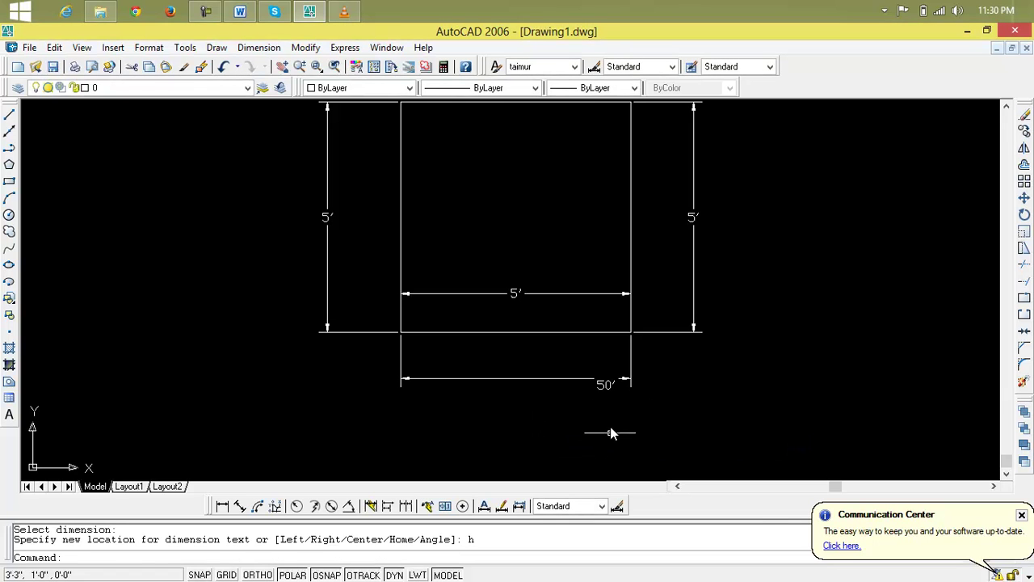
key(Escape)
key(Escape)
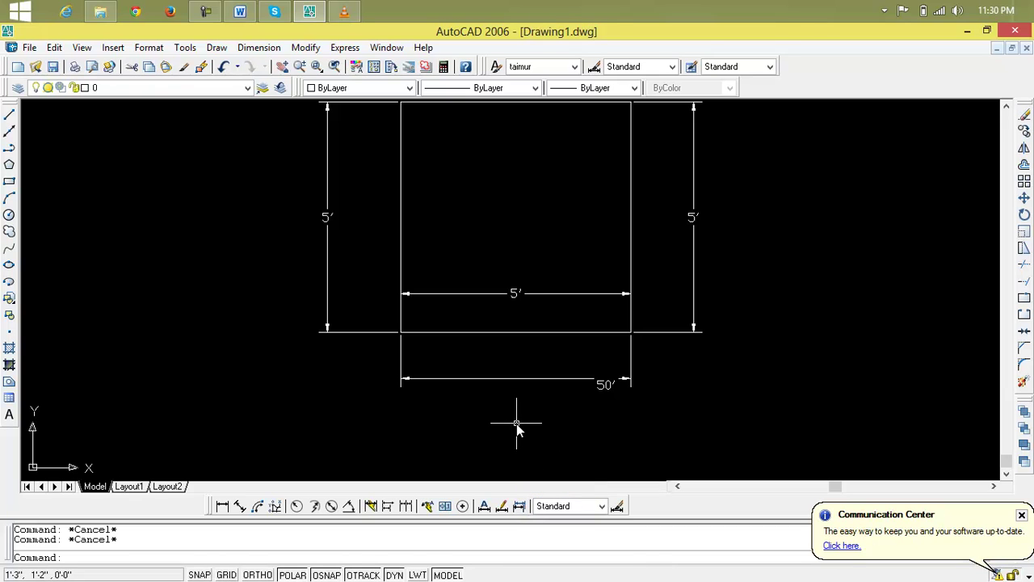
Step: Set the overall dimension scale DIMSCALE to 15"
text(dim)
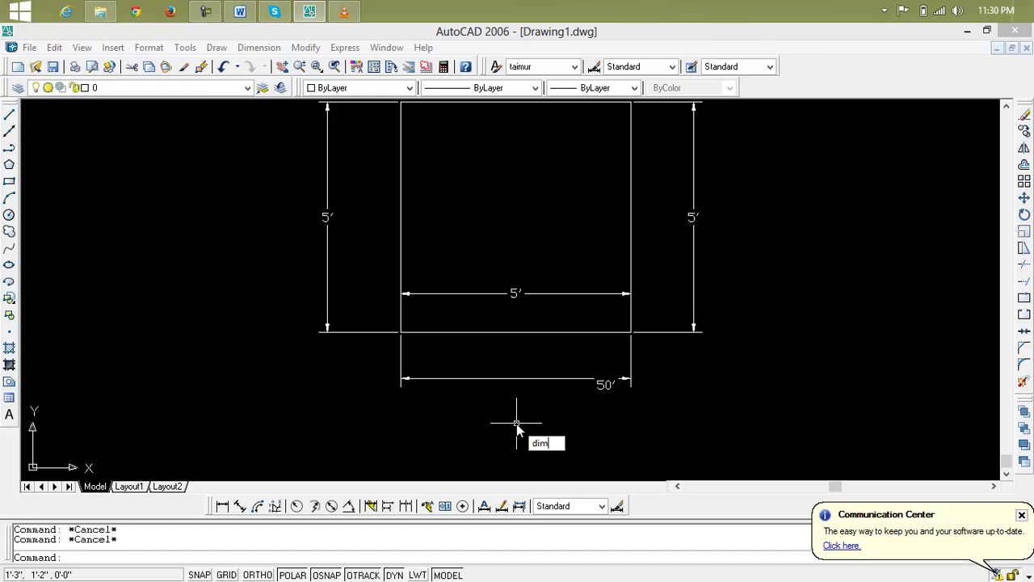
text(scale)
key(Return)
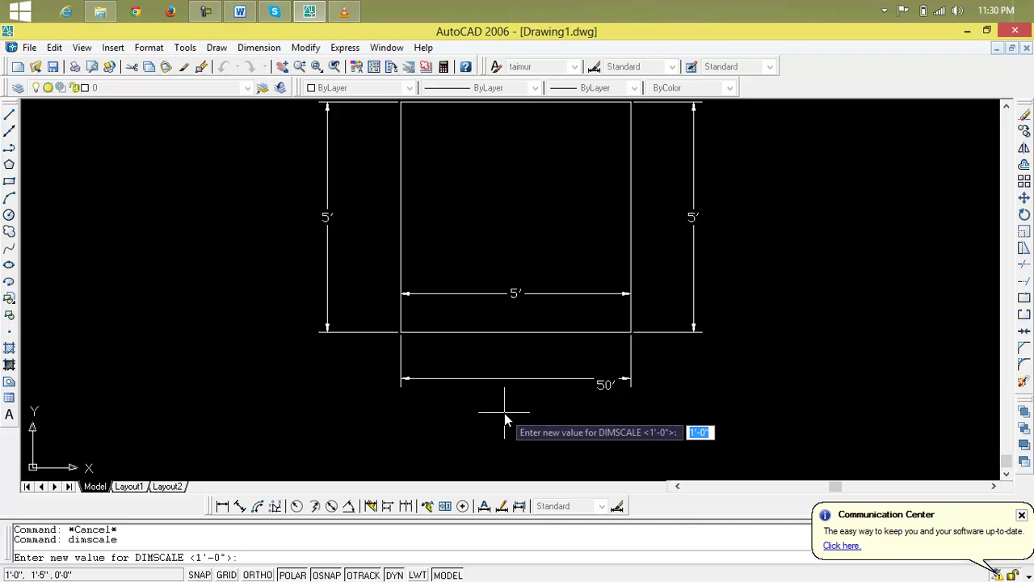
text(15)
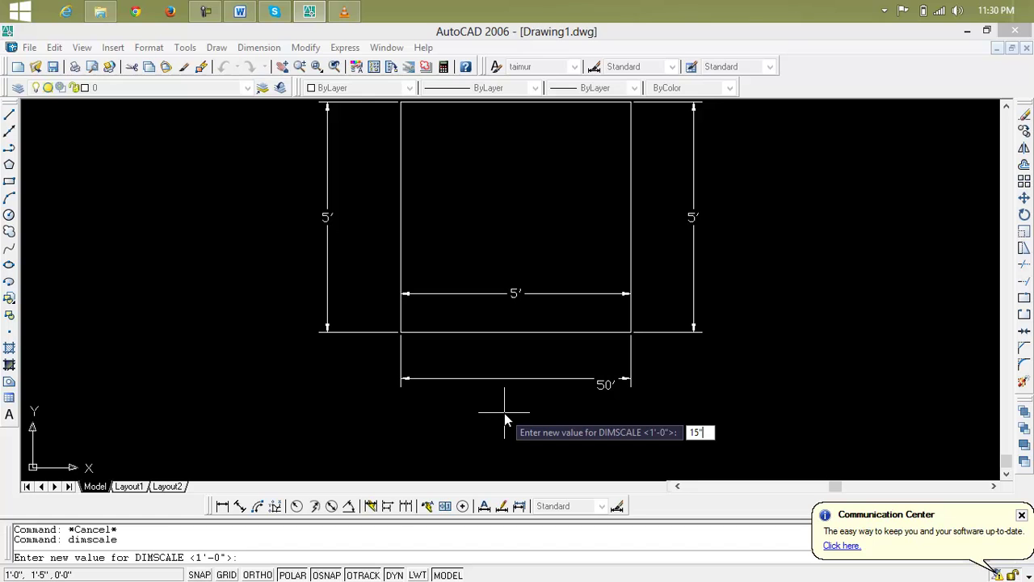
key(Return)
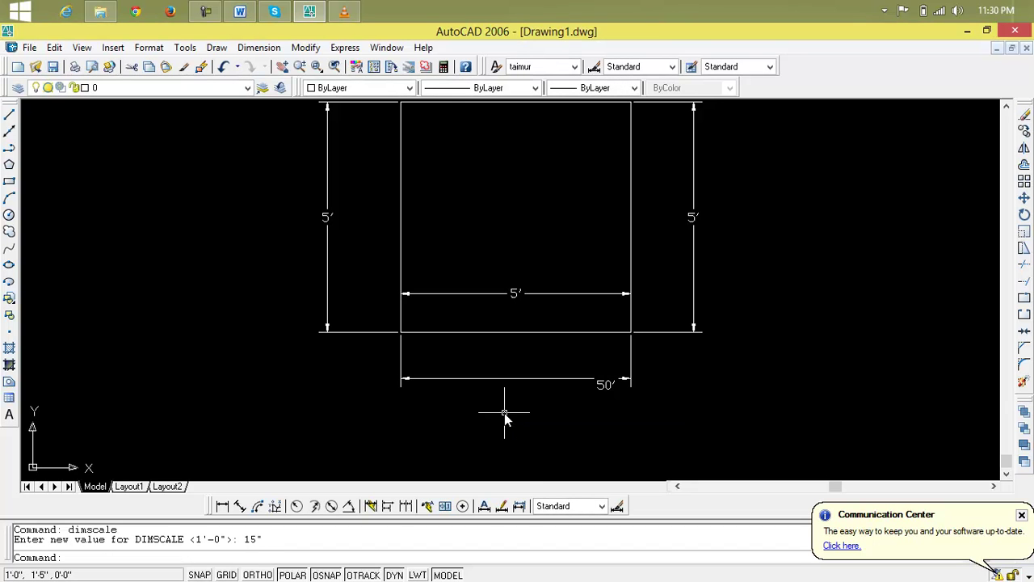
Step: Apply the current dimension style to all four dimensions of the square with Dimension Update and inspect them
click(518, 506)
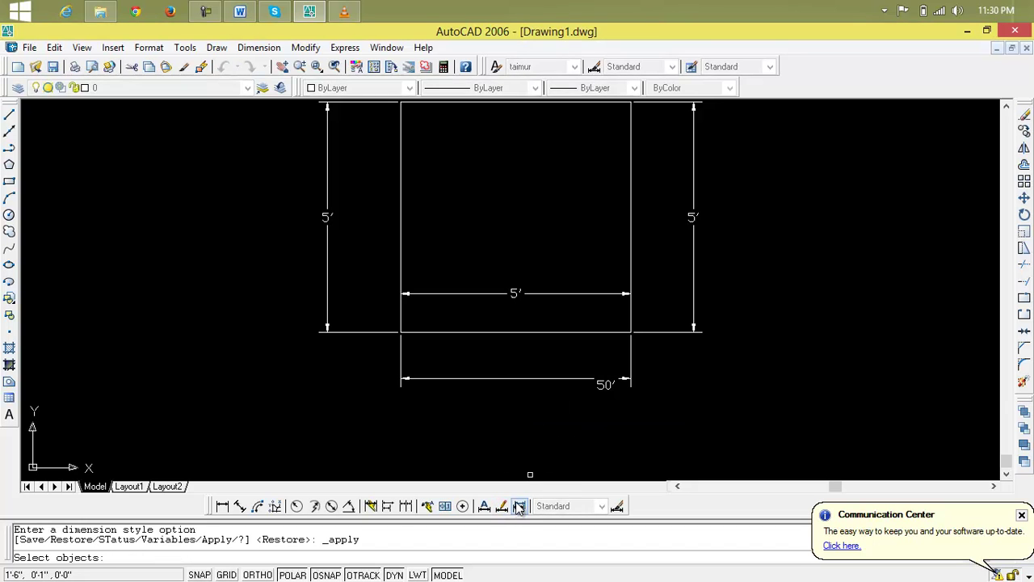
click(737, 225)
click(287, 425)
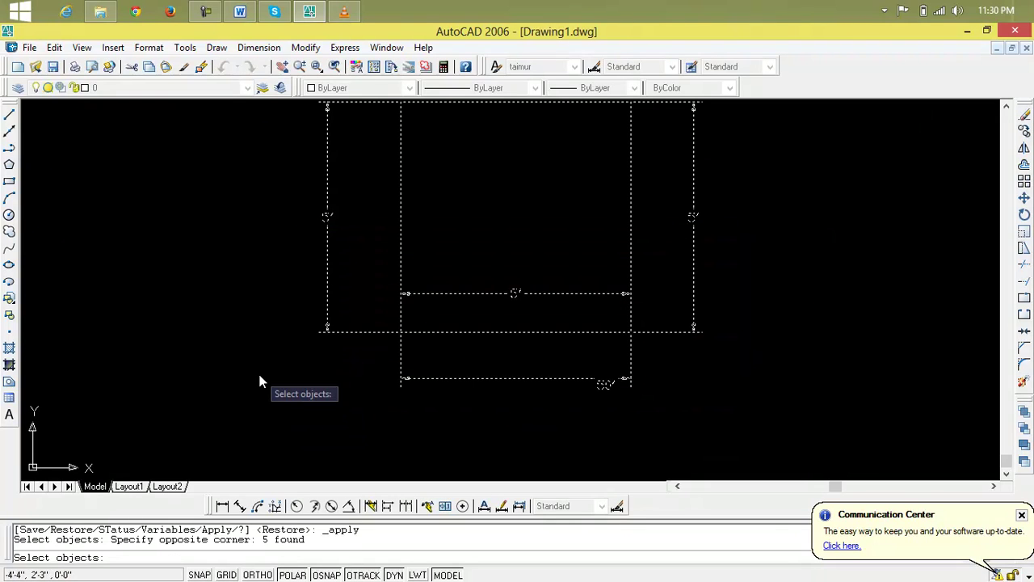
key(Return)
scroll(518, 392, up, 8)
scroll(515, 400, down, 8)
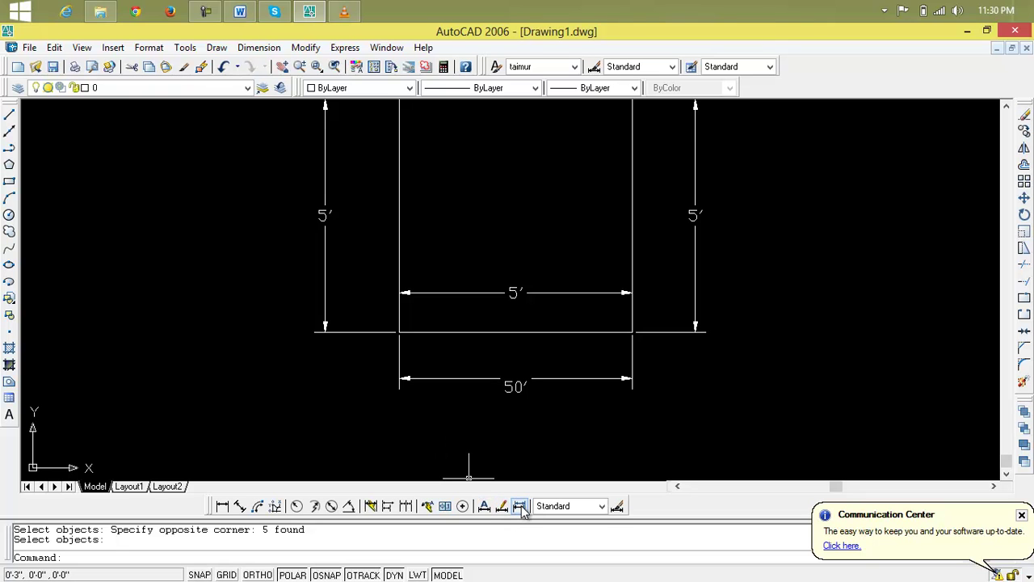
Step: View the style override settings of the Standard style in the Dimension Style Manager, close it unchanged and inspect the dimensioned square
click(618, 507)
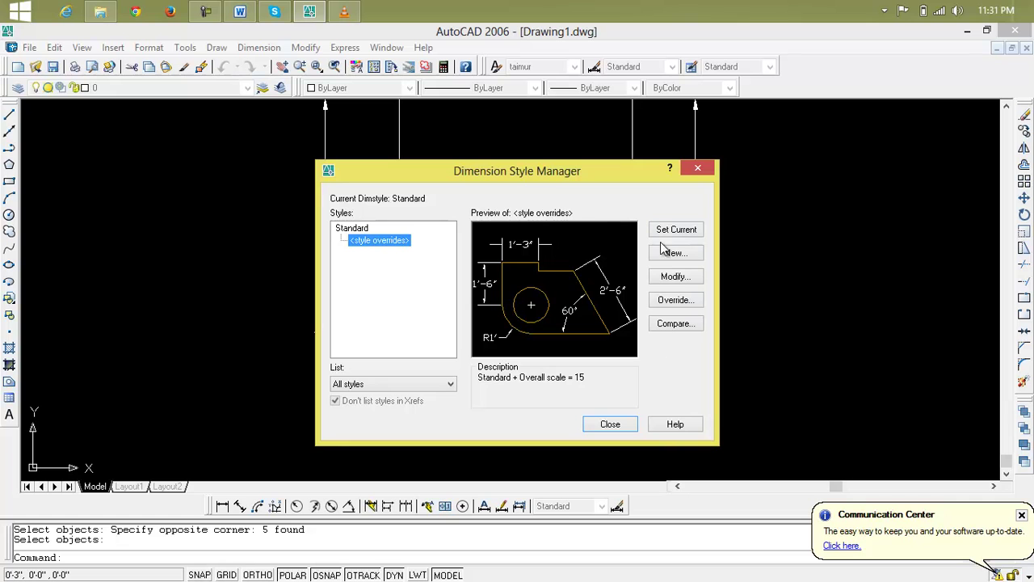
click(675, 294)
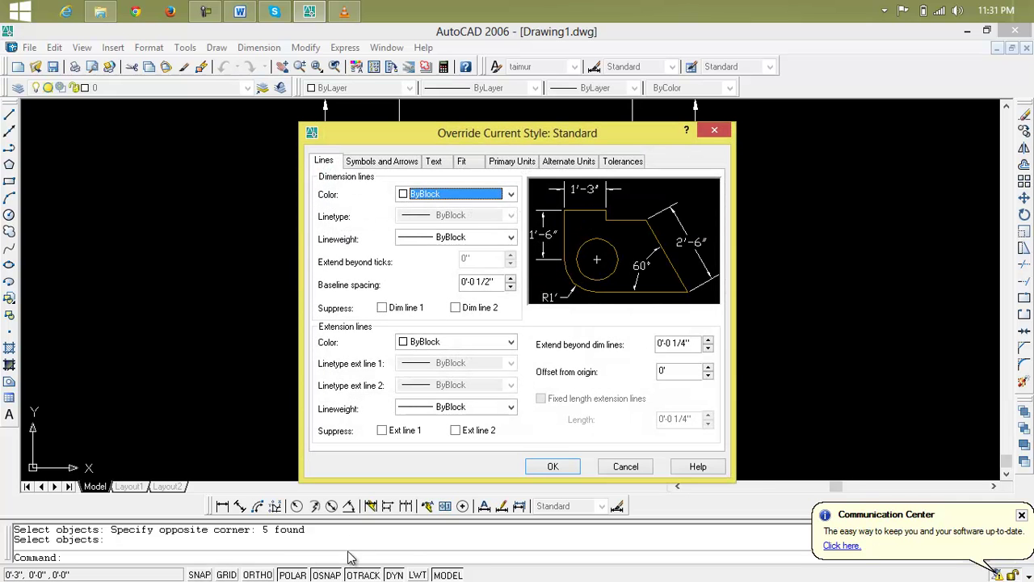
click(715, 131)
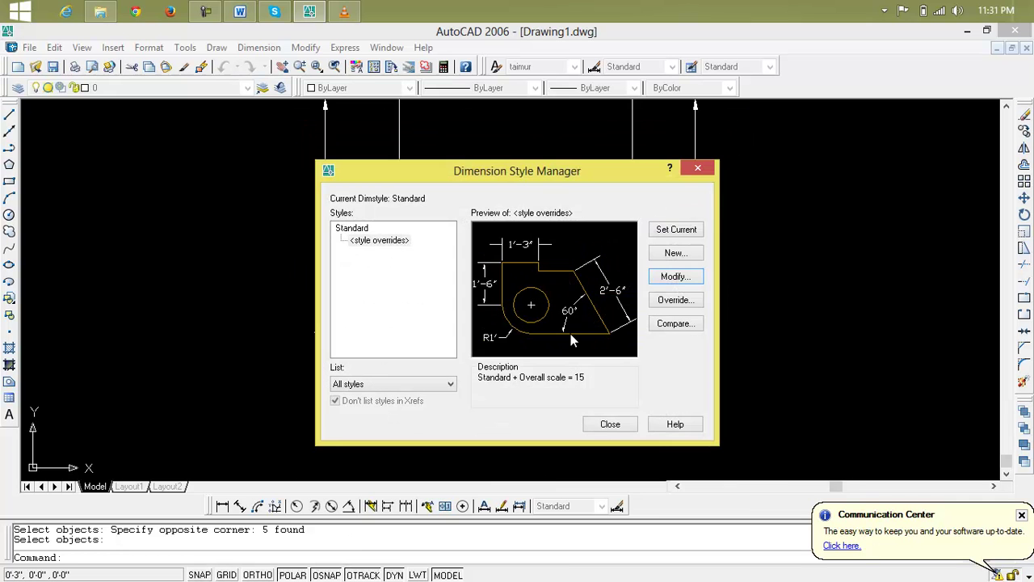
click(698, 167)
scroll(669, 331, up, 3)
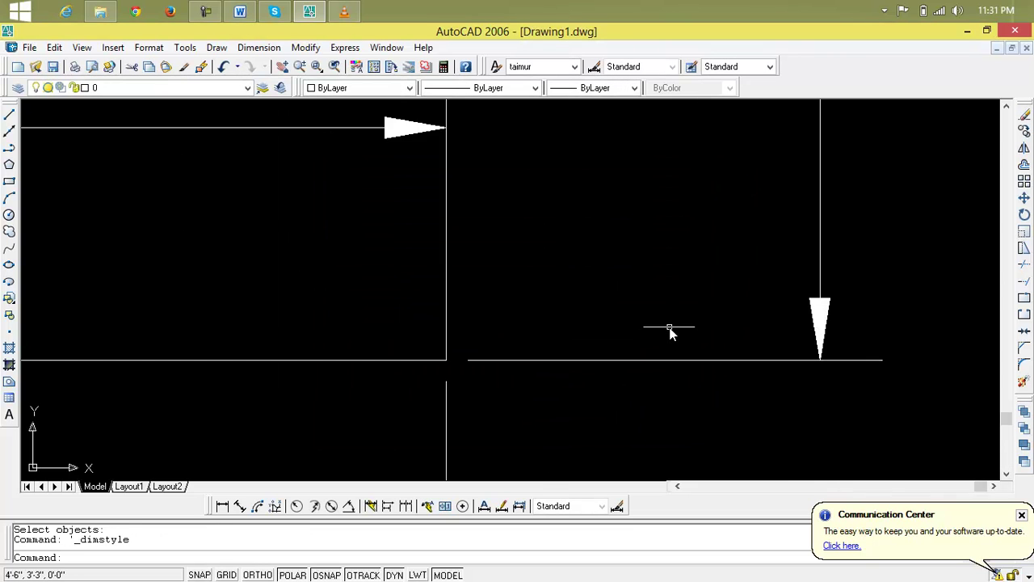
scroll(669, 331, down, 4)
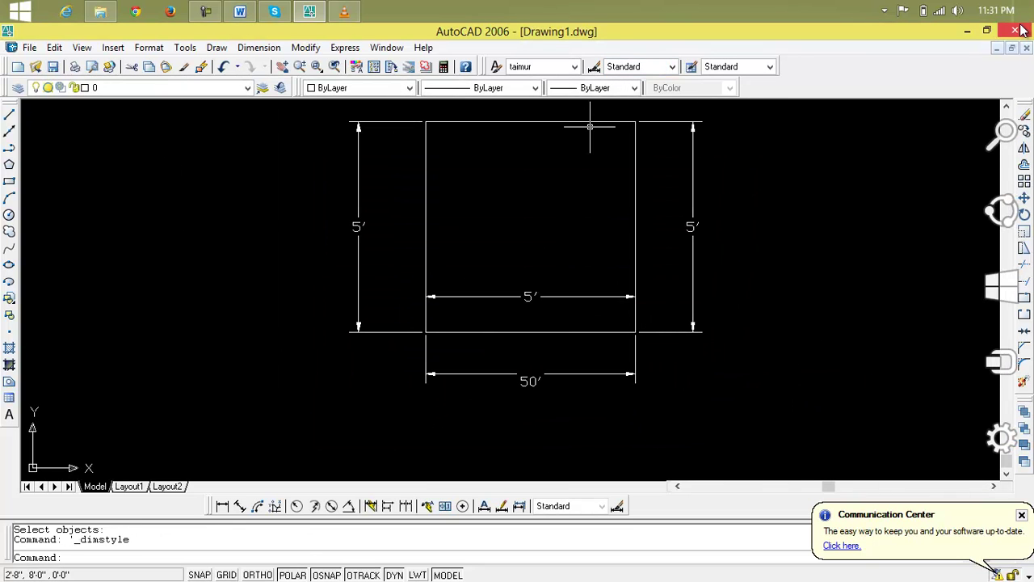
Step: Close AutoCAD and the File Explorer window with the search results to return to the desktop
click(1017, 31)
click(551, 345)
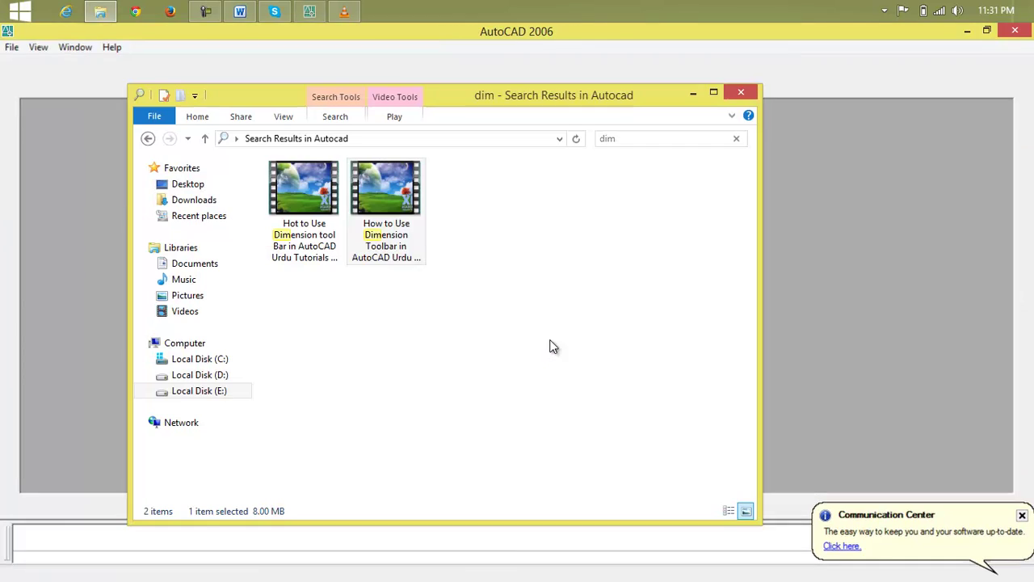
click(748, 93)
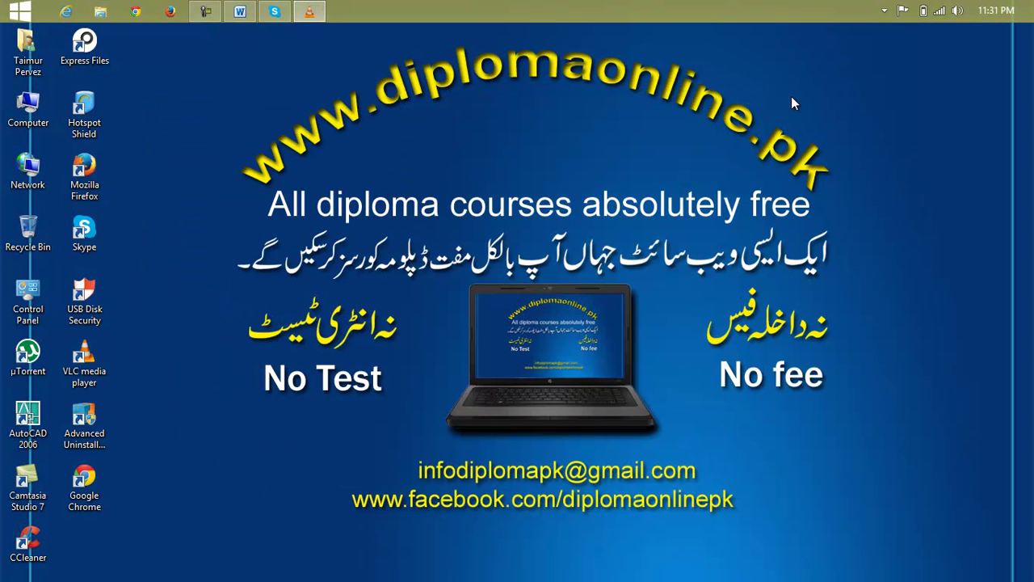